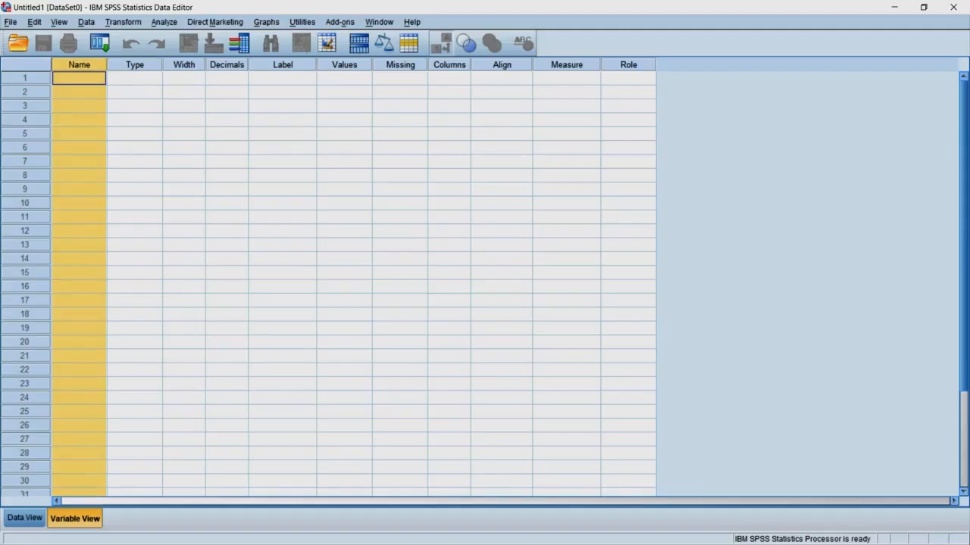
# Go through the variable attribute columns one by one, from Type to Role
pyautogui.click(135, 65)
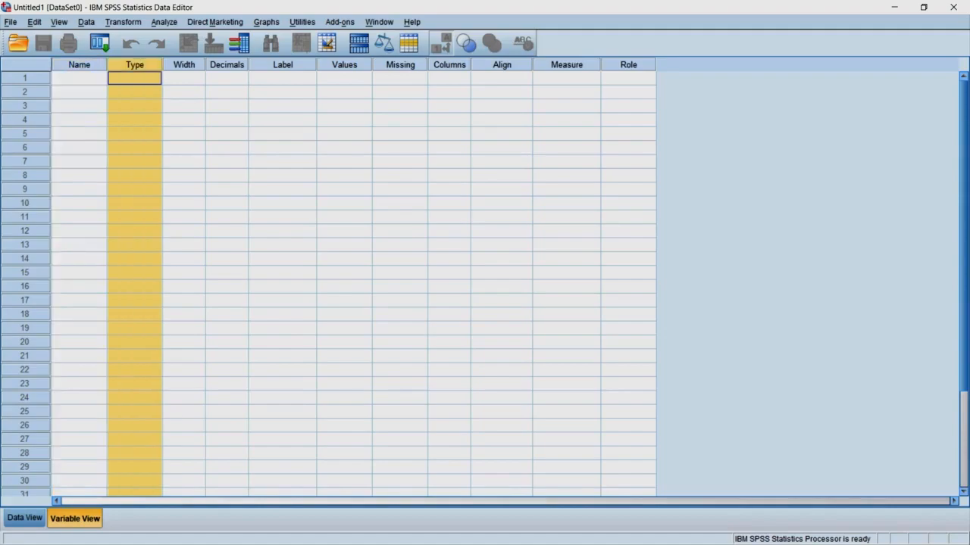
pyautogui.click(184, 65)
pyautogui.click(225, 68)
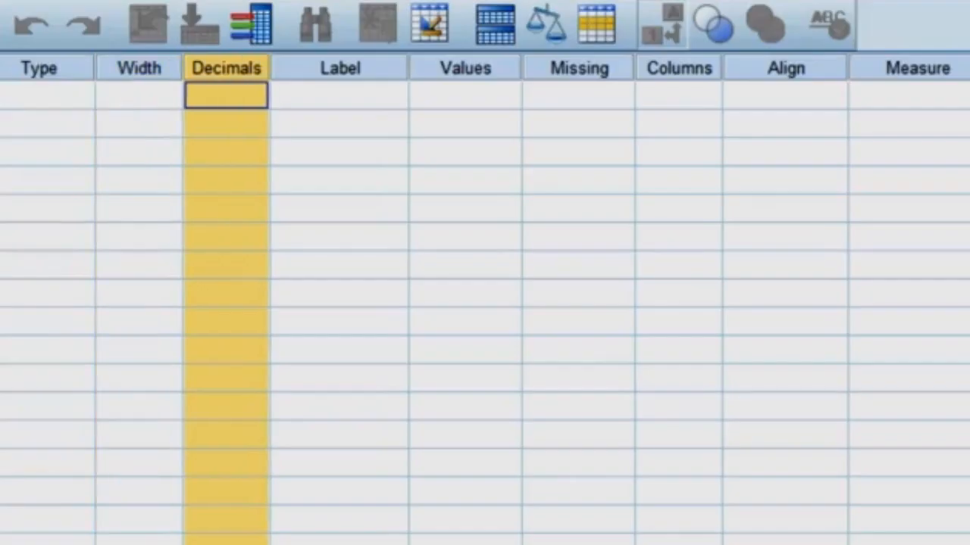
pyautogui.click(340, 69)
pyautogui.click(465, 69)
pyautogui.click(579, 68)
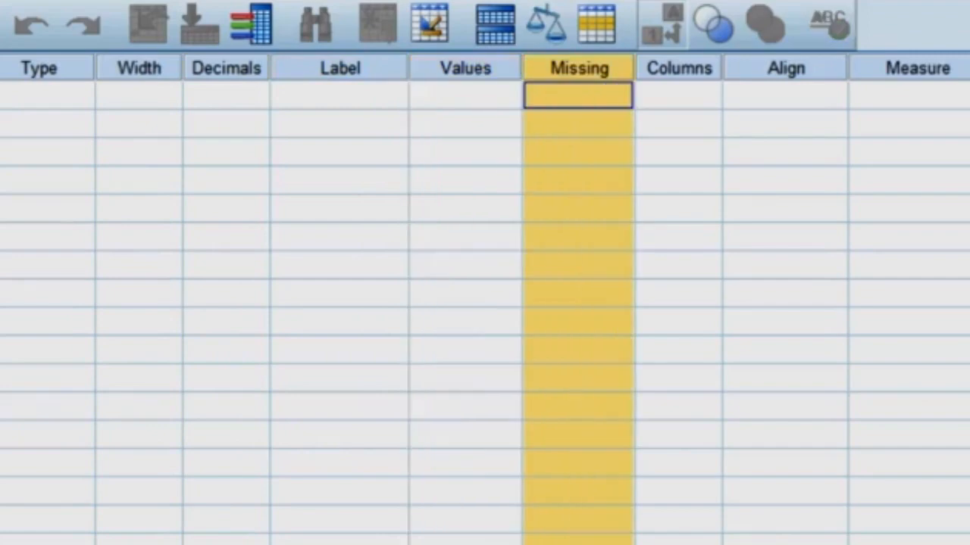
pyautogui.click(679, 68)
pyautogui.click(786, 68)
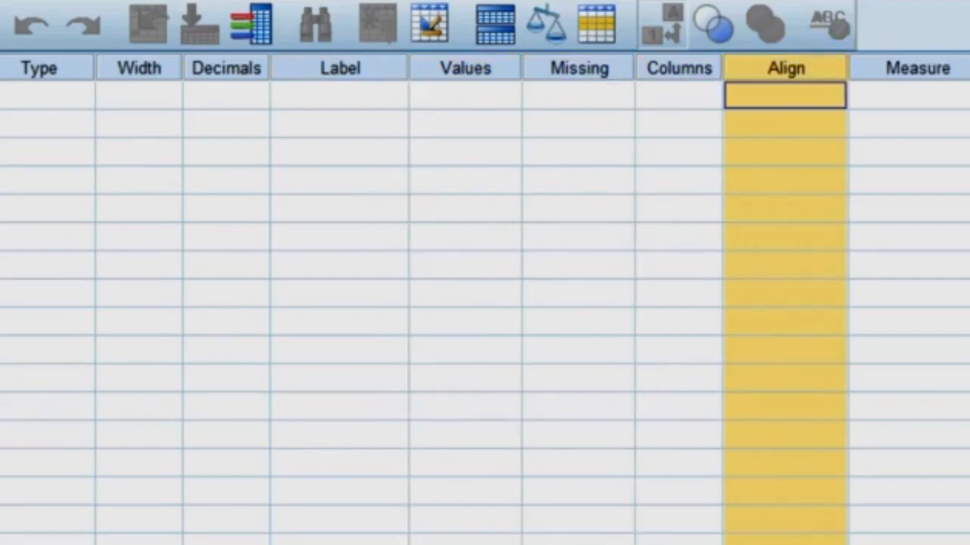
pyautogui.click(918, 69)
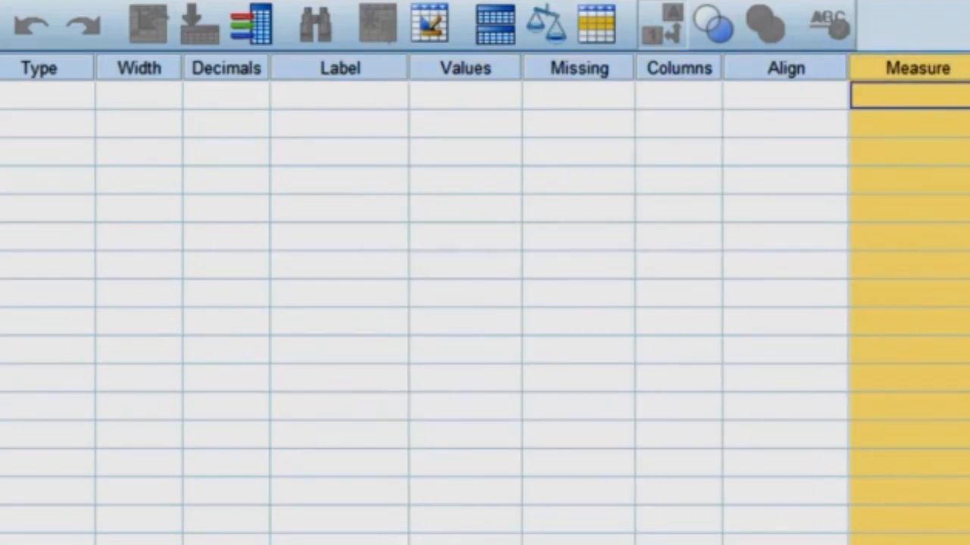
pyautogui.click(969, 68)
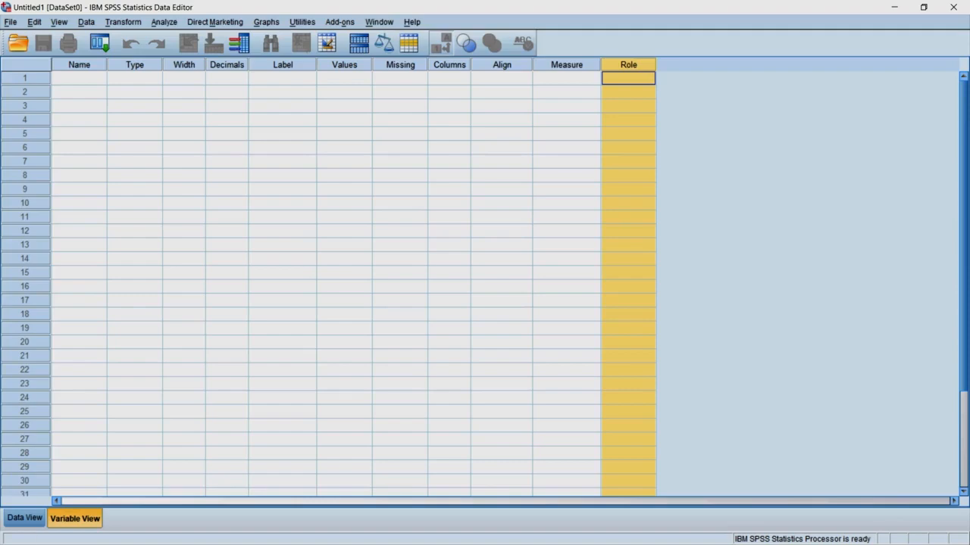
# Try to name the first variable "Student Name" with a space between the words
pyautogui.click(79, 78)
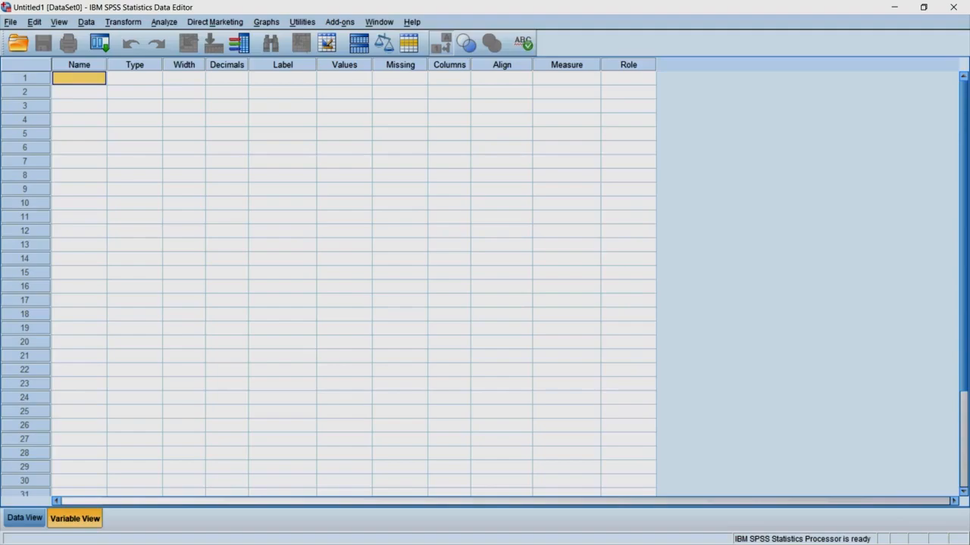
pyautogui.write('St')
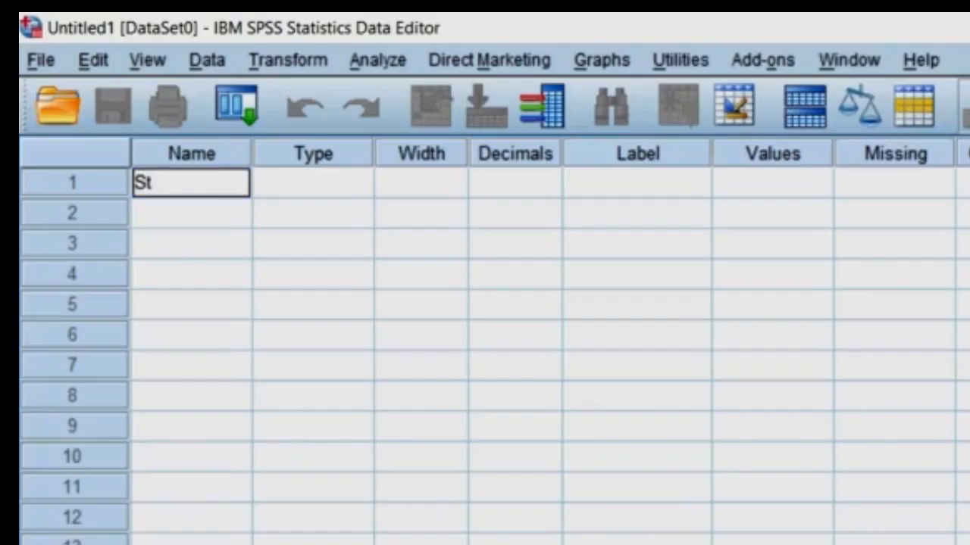
pyautogui.write('udent')
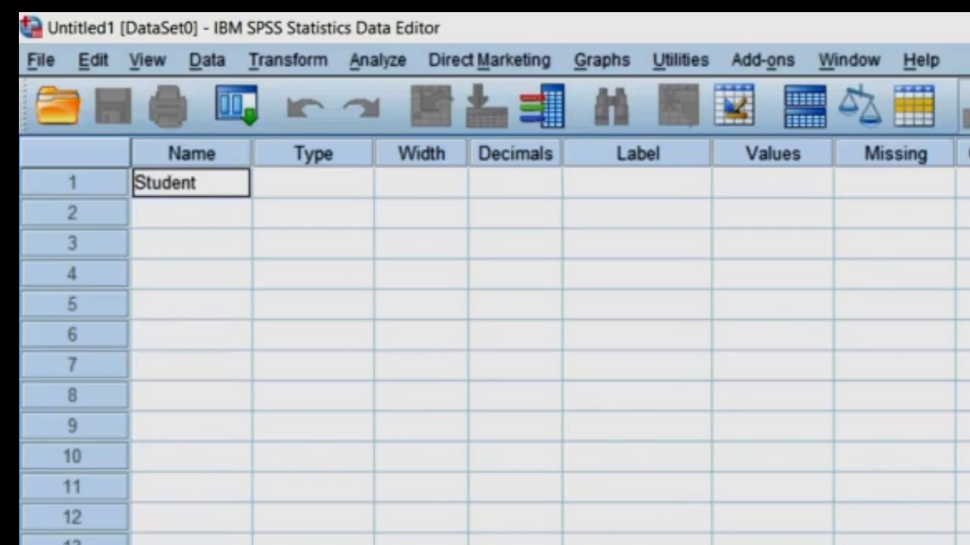
pyautogui.write(' Name')
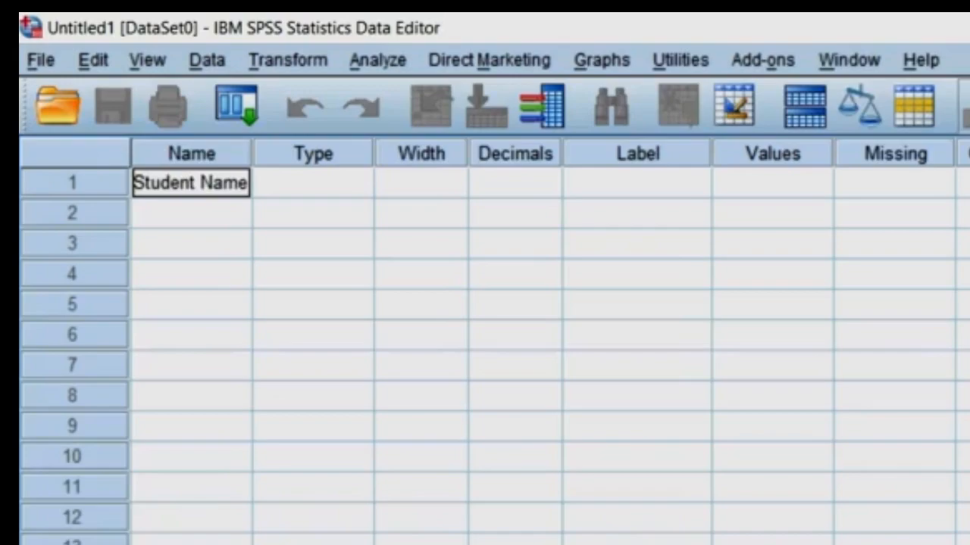
pyautogui.press('Return')
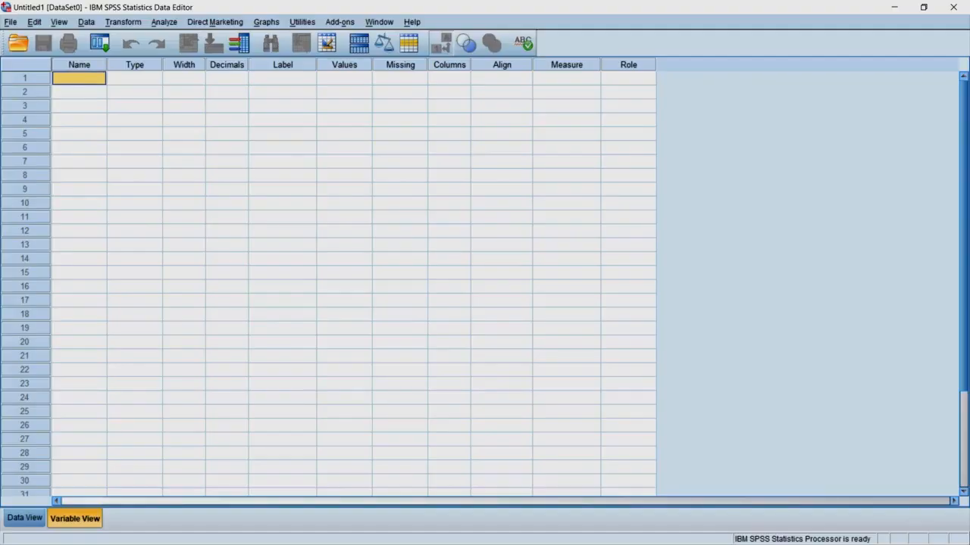
# Define the first variable with the name Student_Name, using an underscore between the words
pyautogui.write('Stu')
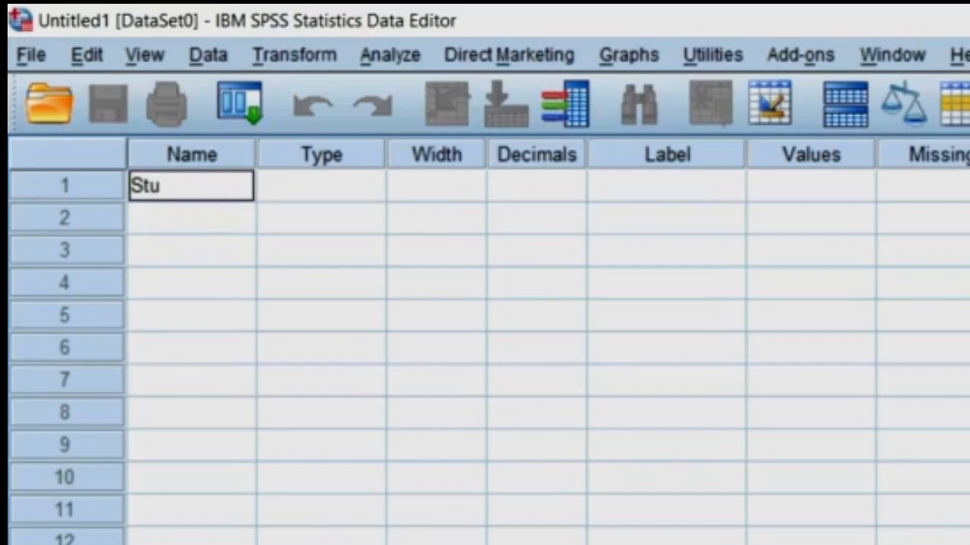
pyautogui.write('dent_')
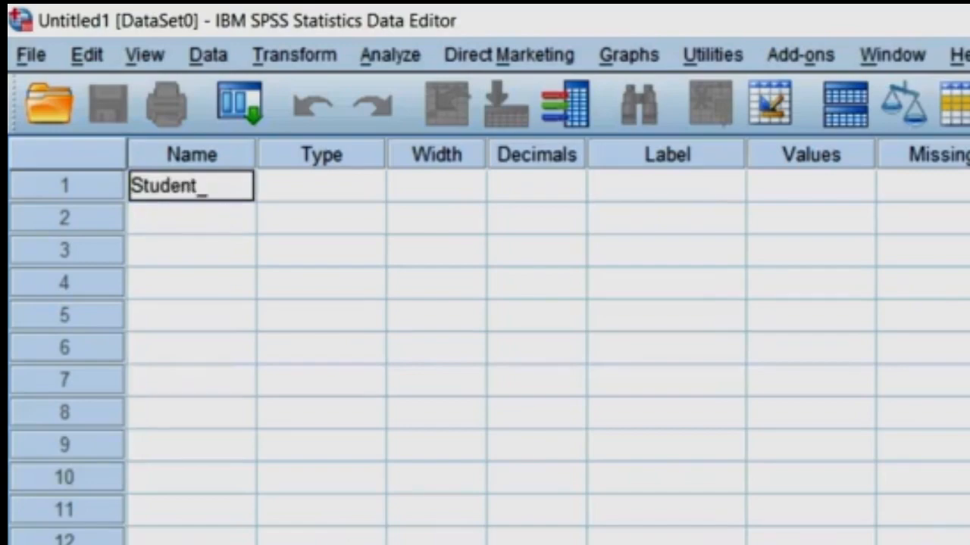
pyautogui.write('Name')
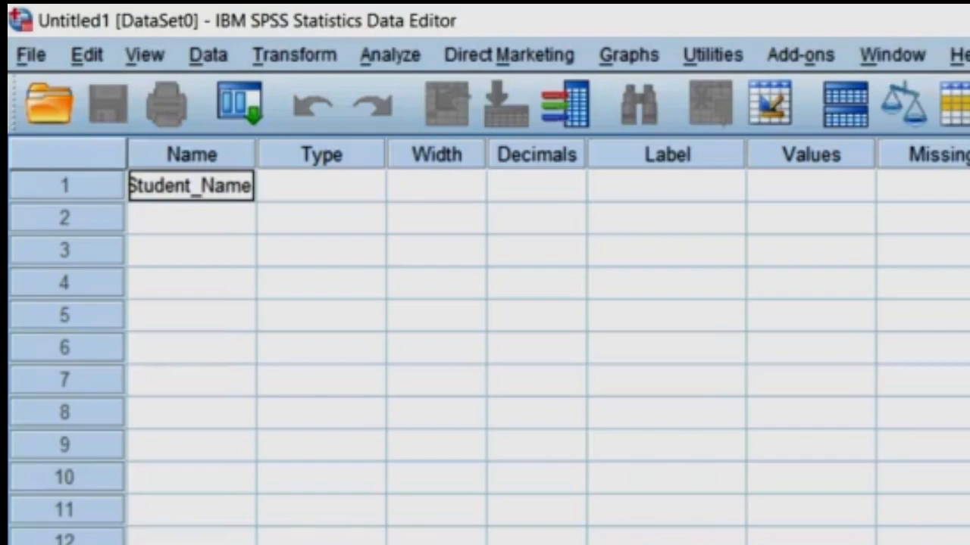
pyautogui.click(202, 185)
pyautogui.hotkey('shift', 'Left')
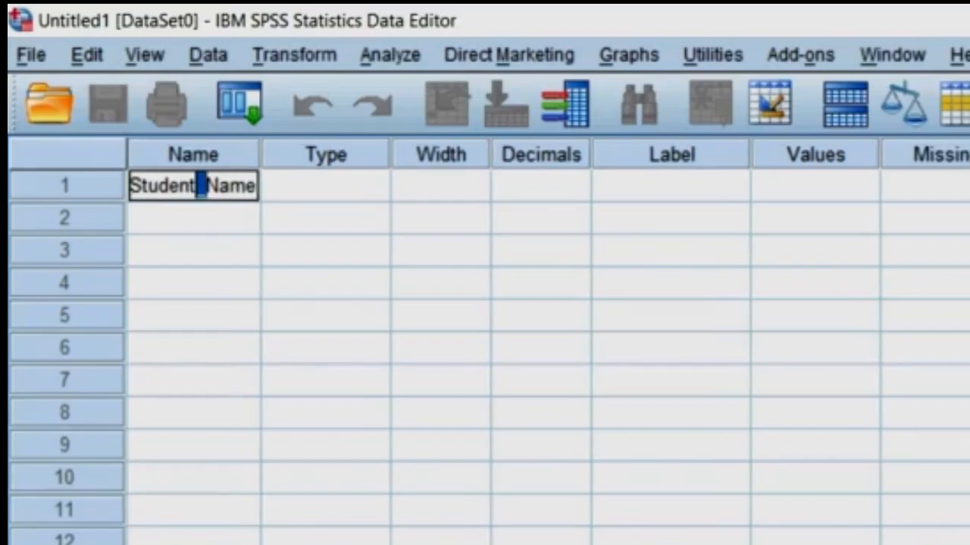
pyautogui.press('Return')
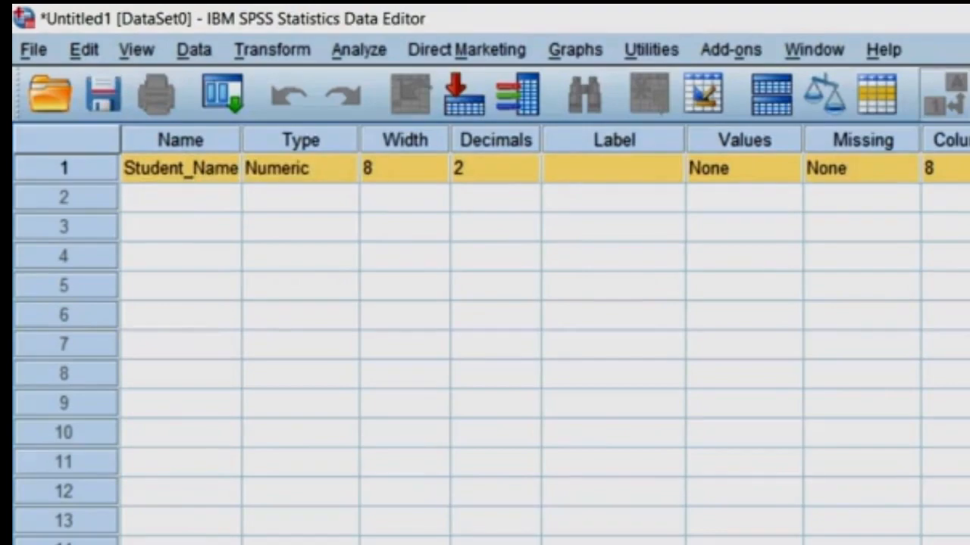
# Add the variables Gender and Age in rows 2 and 3
pyautogui.click(181, 197)
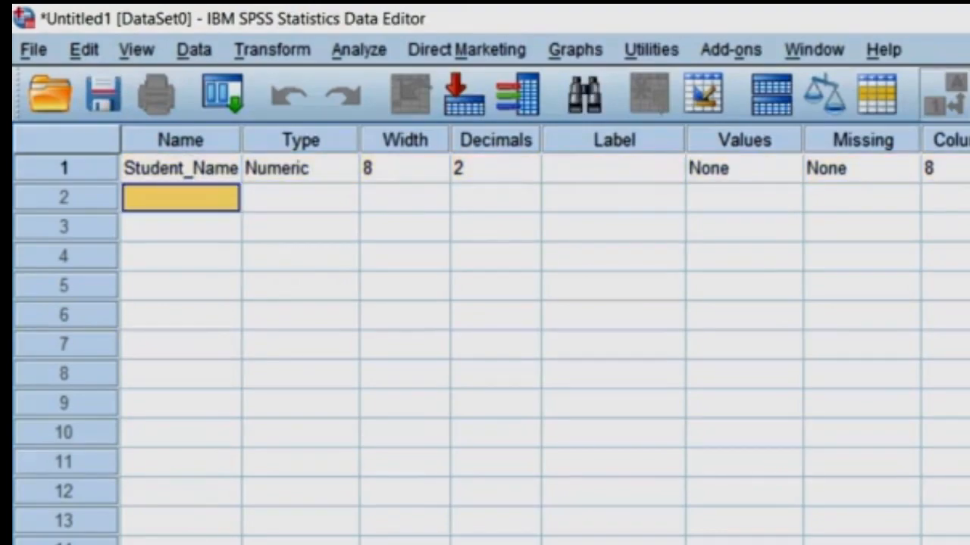
pyautogui.write('Gender')
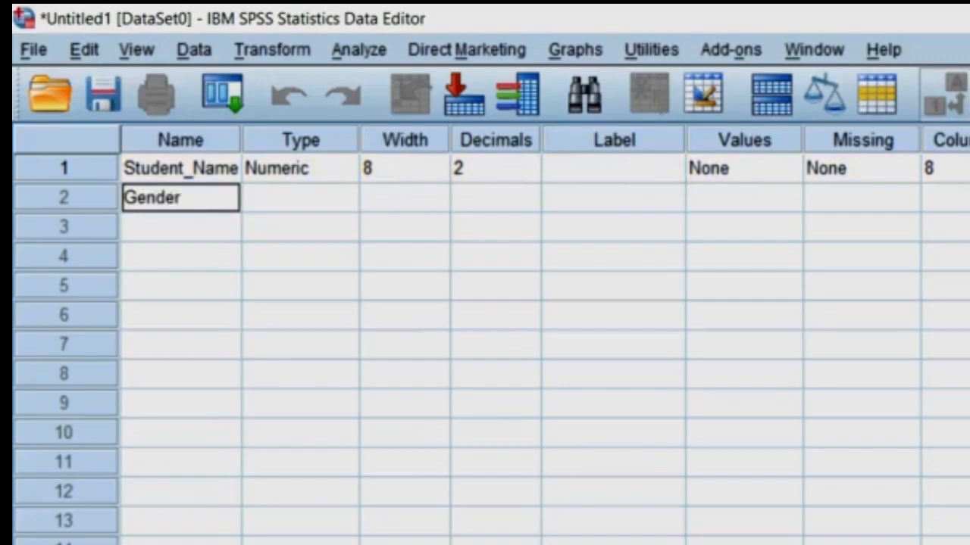
pyautogui.press('Return')
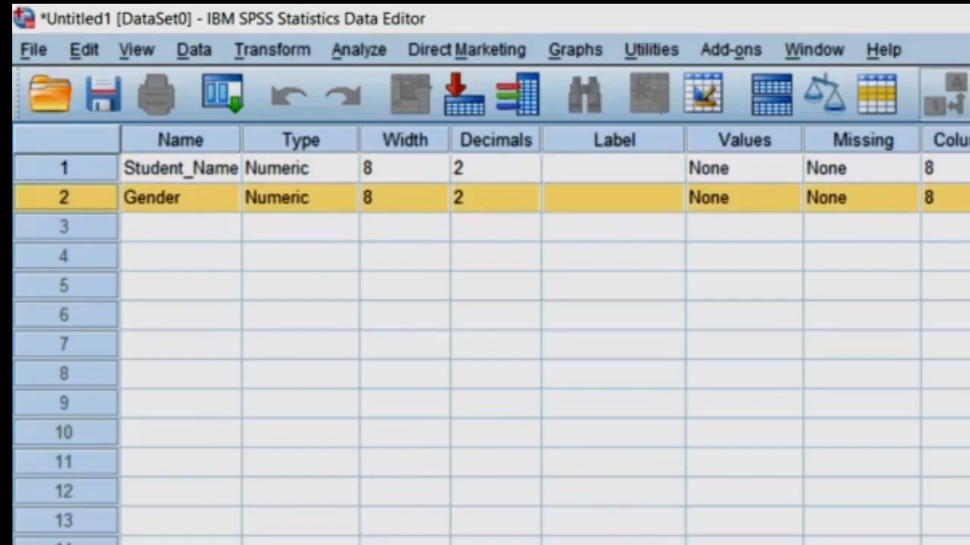
pyautogui.click(181, 227)
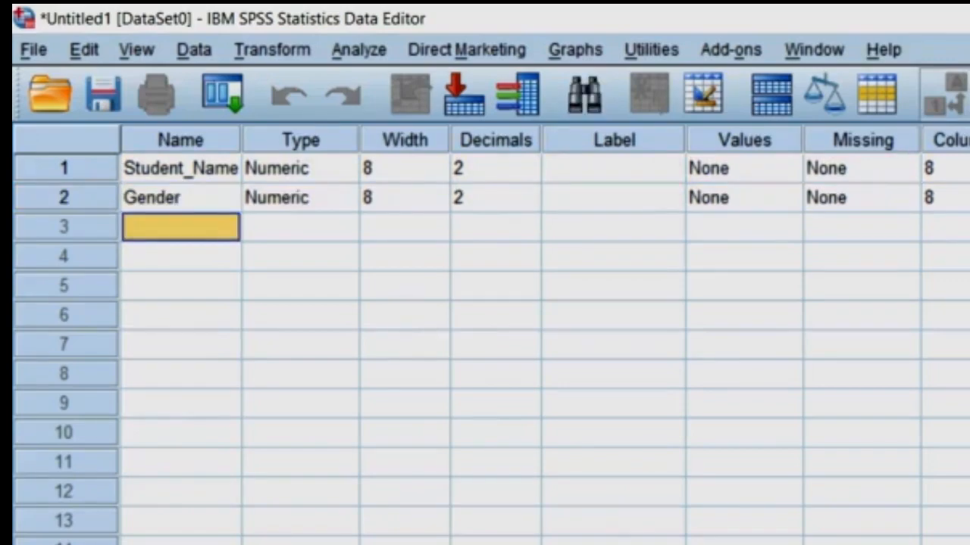
pyautogui.write('Age')
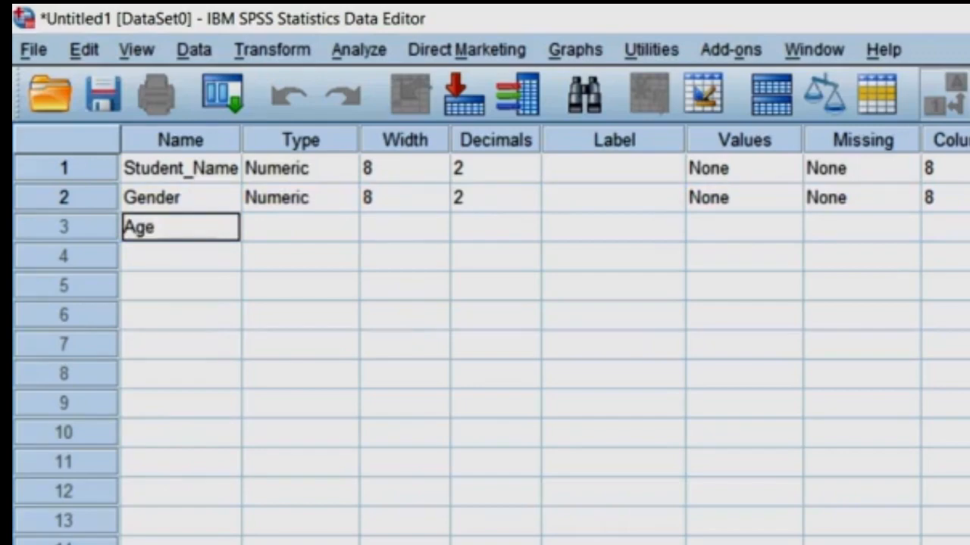
pyautogui.press('Return')
# Add a fourth variable named Likert_Scale in row 4
pyautogui.click(180, 257)
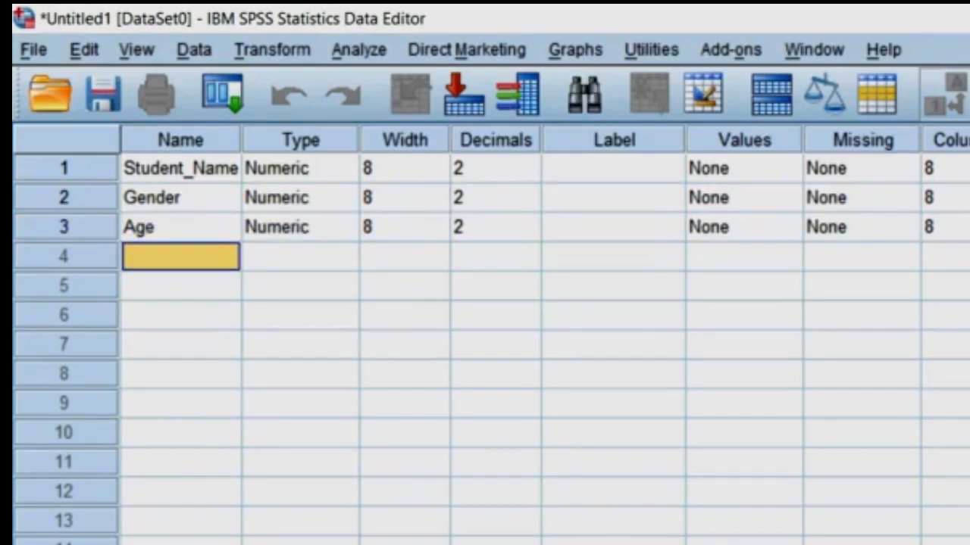
pyautogui.write('Likert')
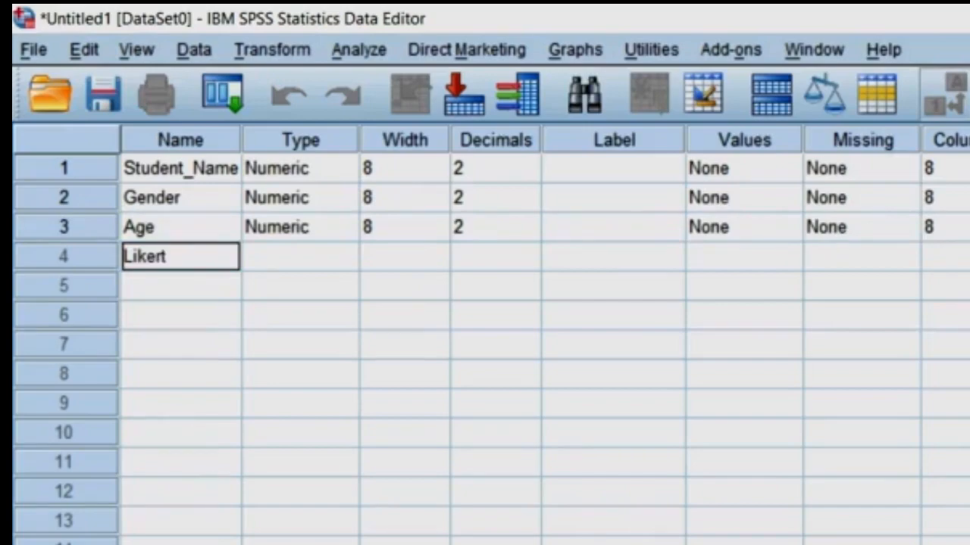
pyautogui.write('_Scale')
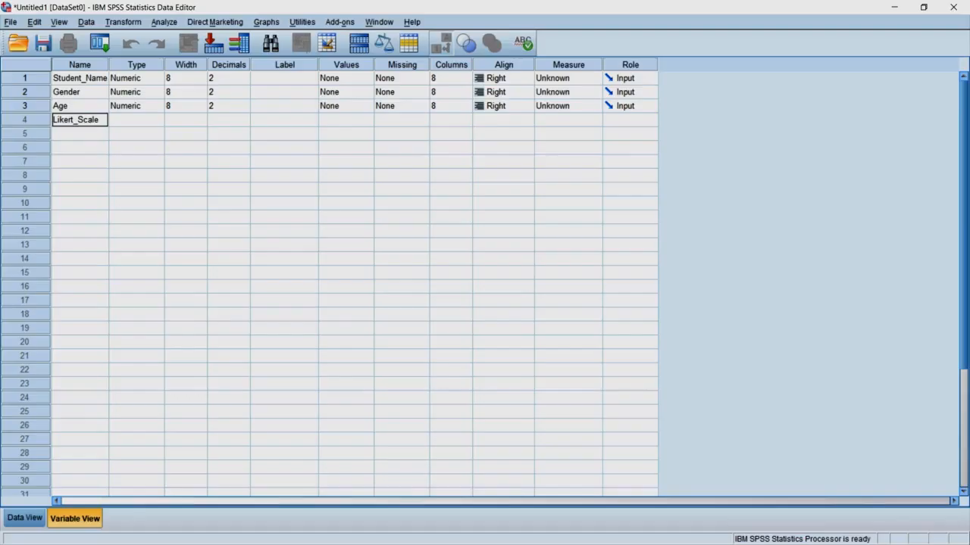
pyautogui.press('Return')
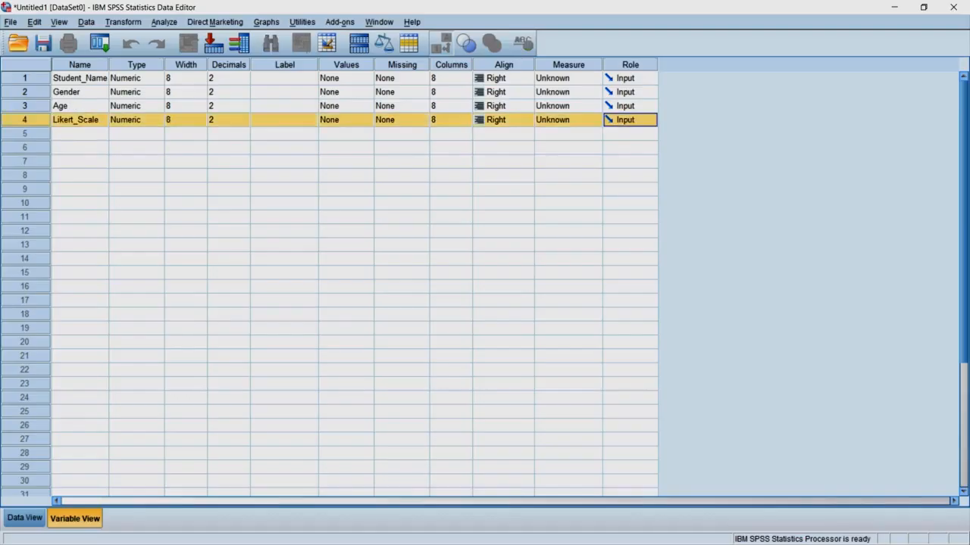
# Change the variable type of Student_Name to String with 8 characters
pyautogui.click(80, 65)
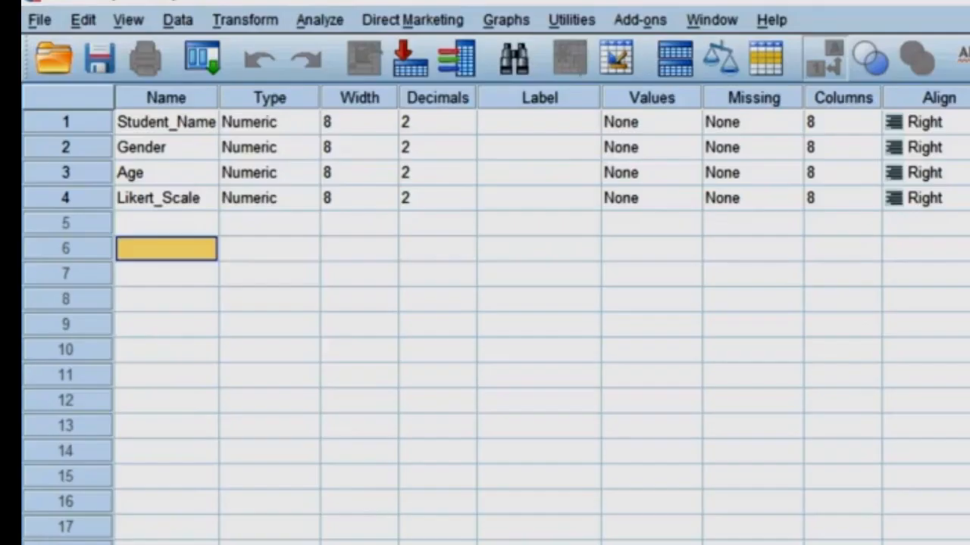
pyautogui.click(136, 65)
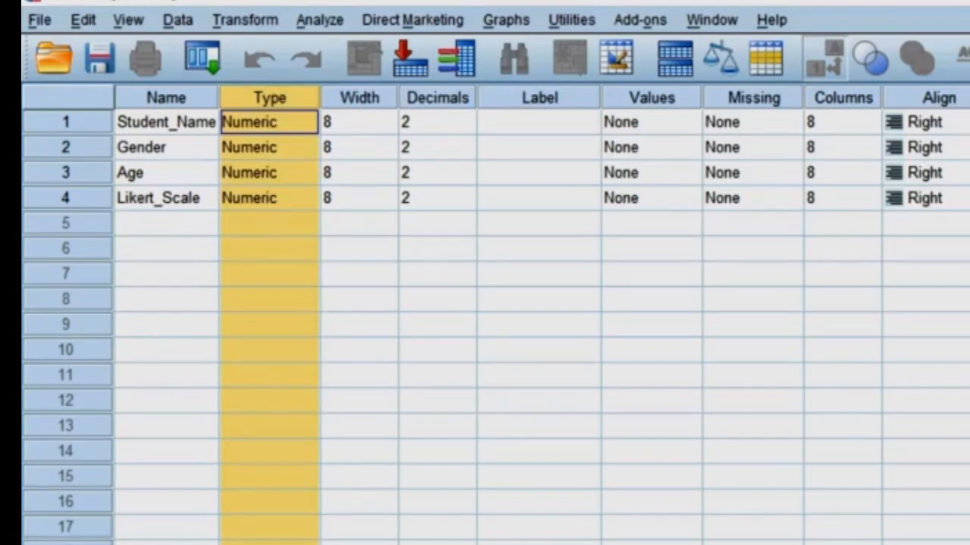
pyautogui.click(303, 122)
pyautogui.click(305, 122)
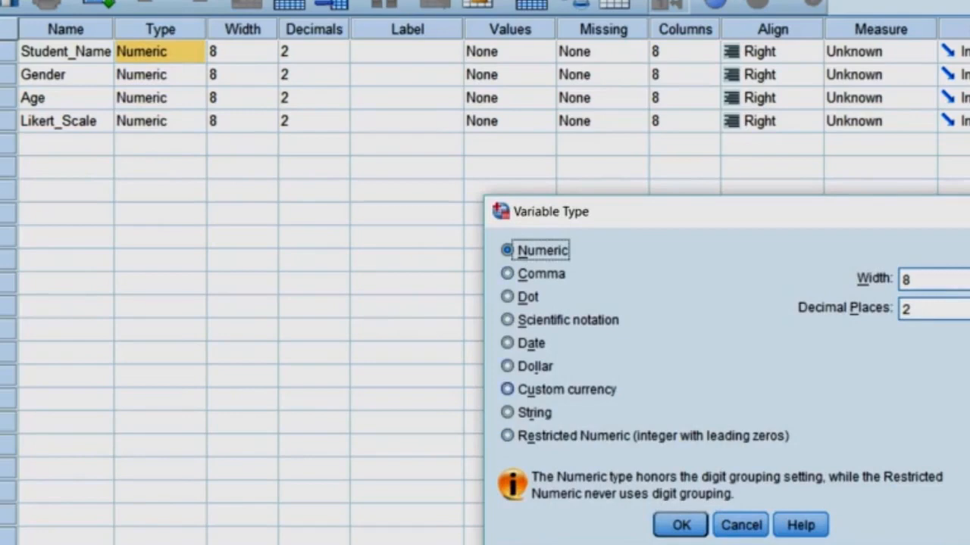
pyautogui.click(506, 412)
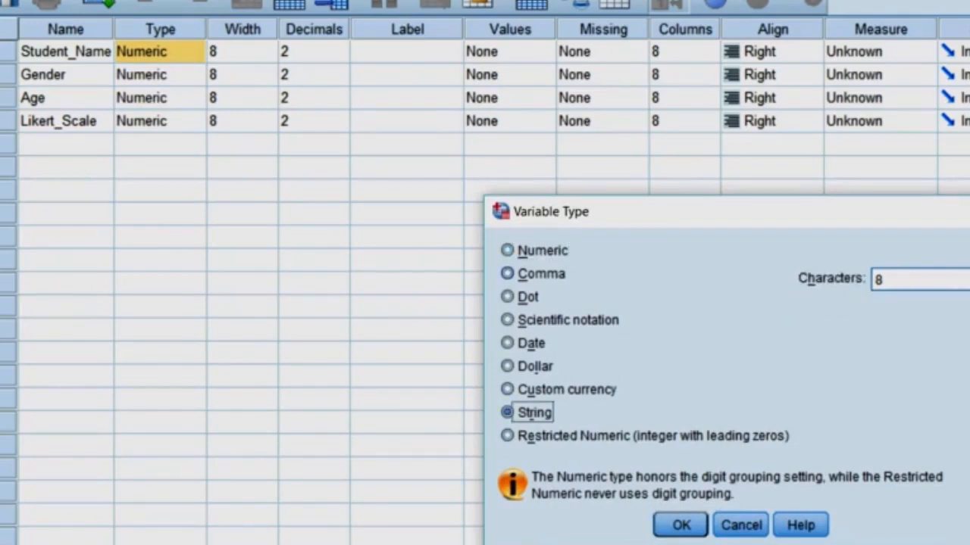
pyautogui.click(507, 250)
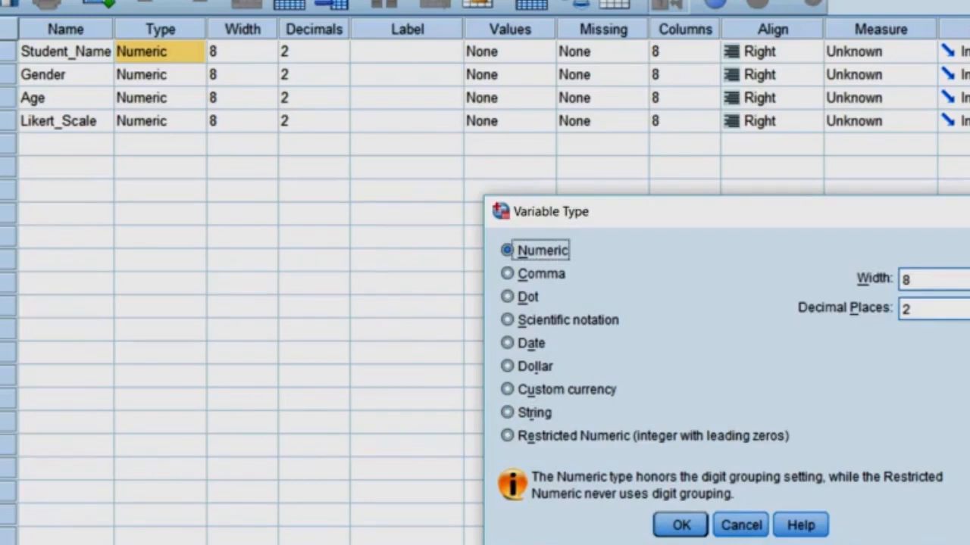
pyautogui.click(507, 412)
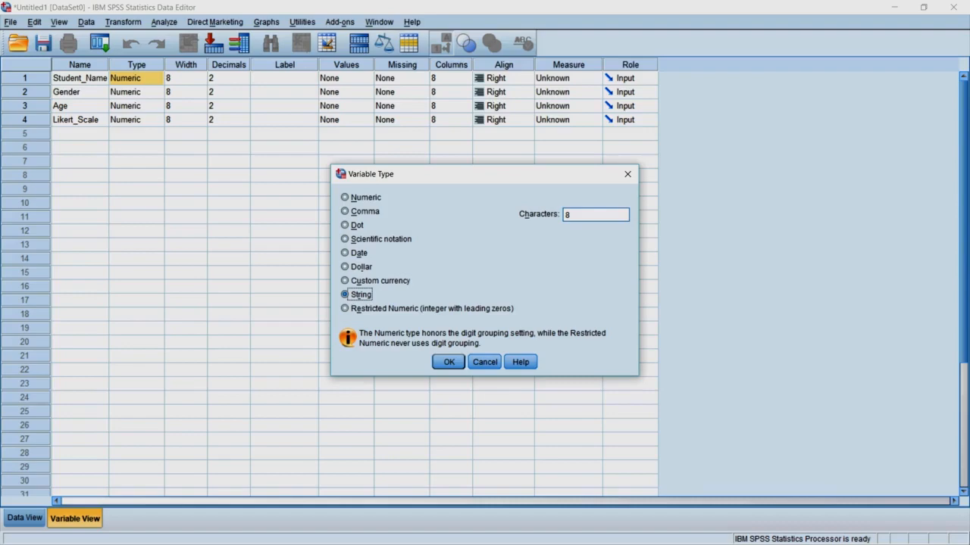
pyautogui.click(448, 362)
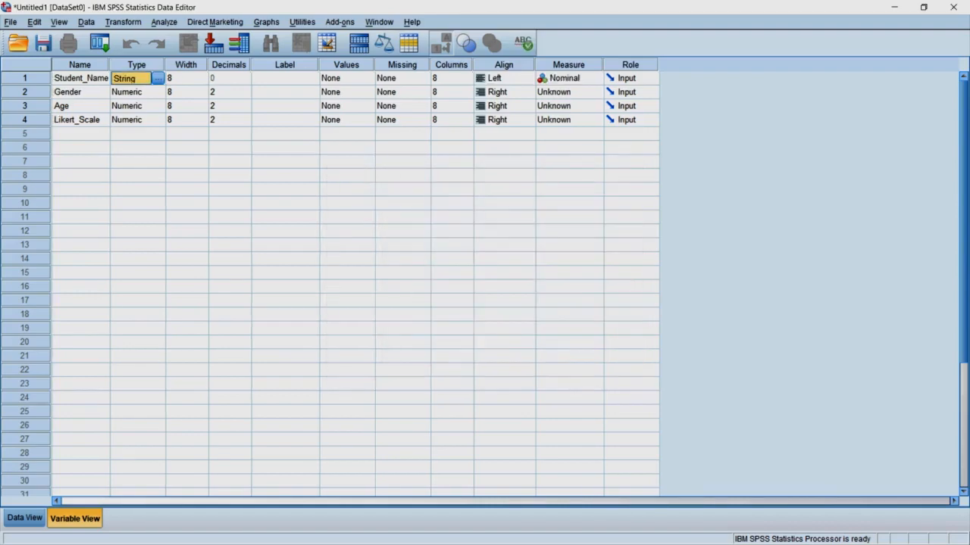
# Check the variable type settings of Gender without changing them, and inspect the type of Likert_Scale
pyautogui.click(157, 93)
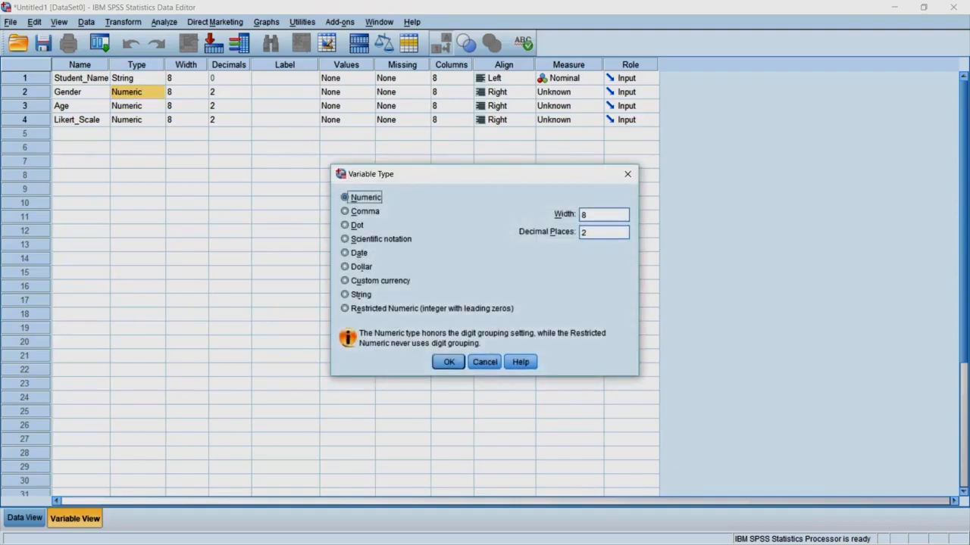
pyautogui.click(627, 174)
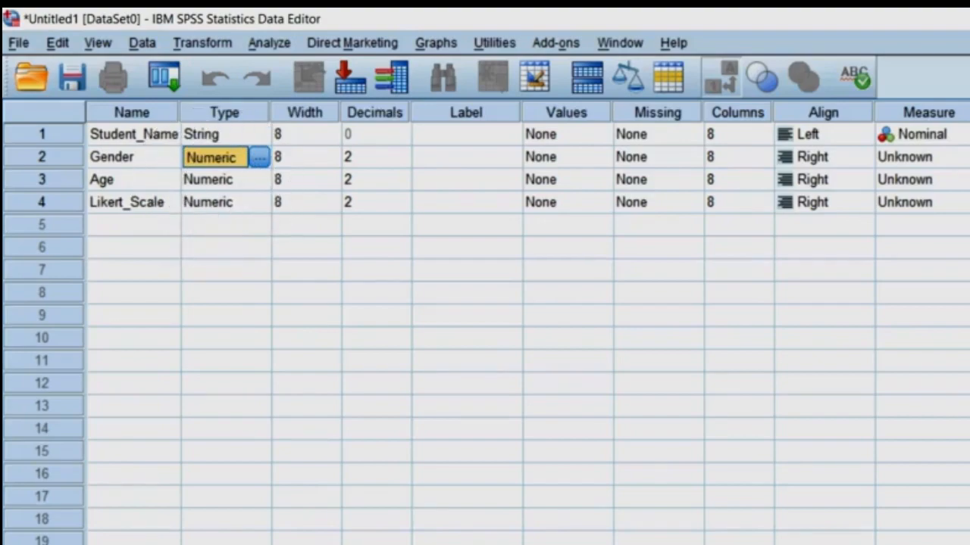
pyautogui.click(216, 203)
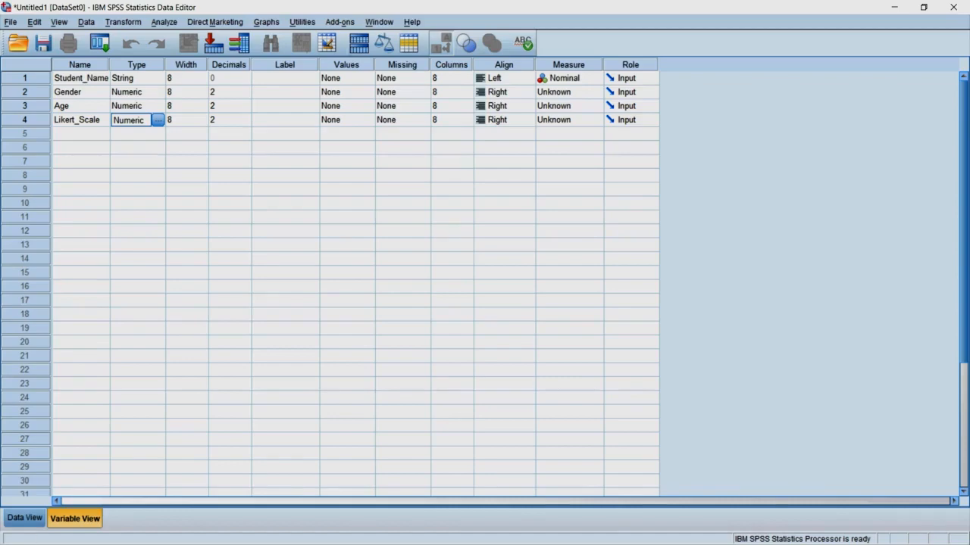
pyautogui.click(347, 65)
pyautogui.click(131, 92)
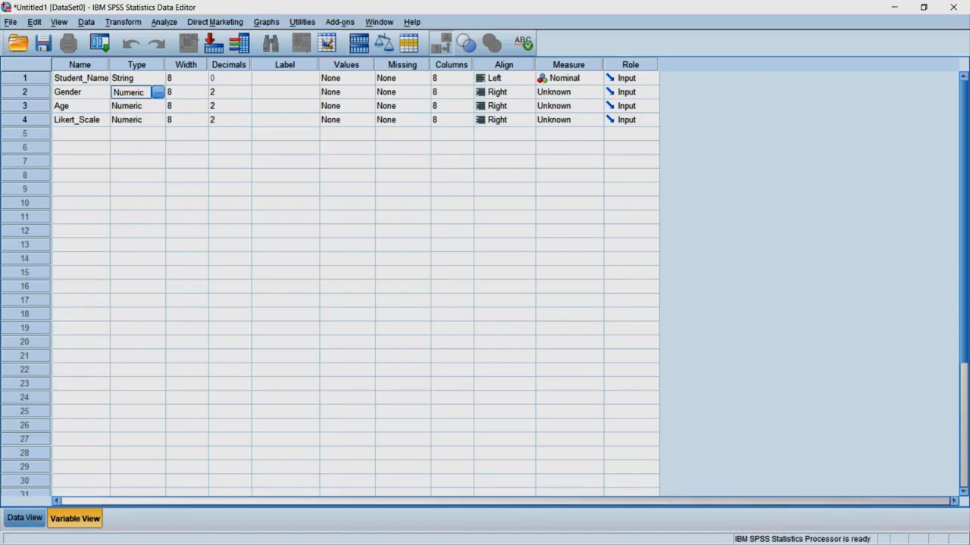
pyautogui.click(184, 78)
pyautogui.click(186, 65)
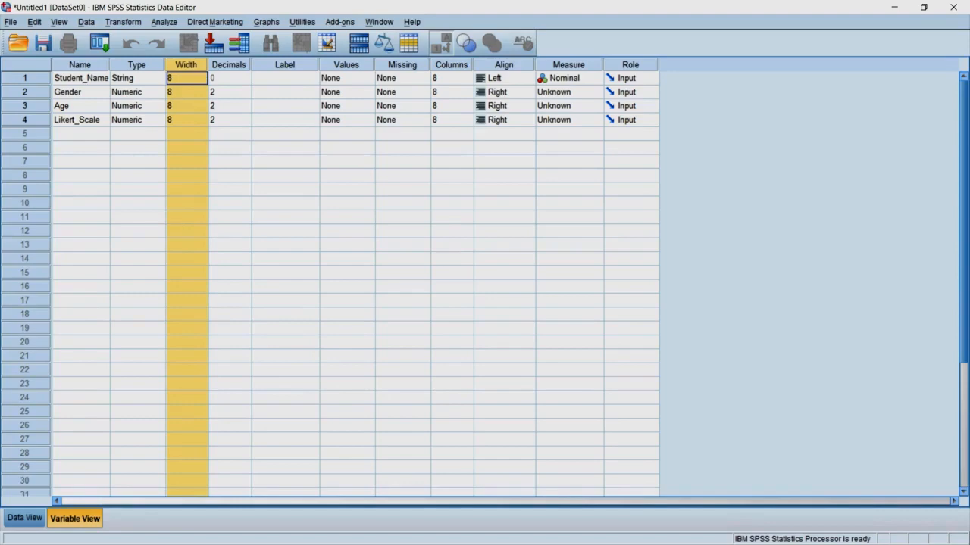
pyautogui.click(131, 78)
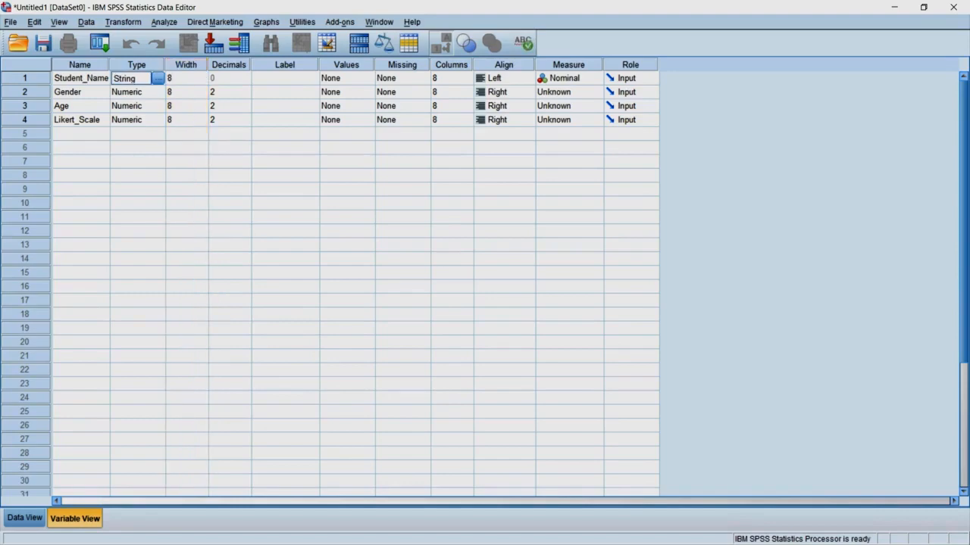
pyautogui.click(132, 93)
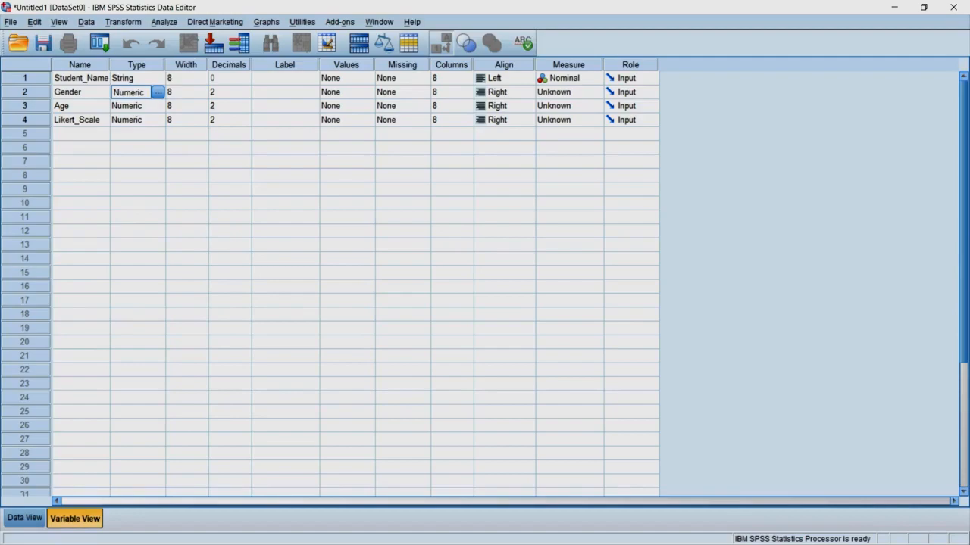
# In Data View, enter afe and 123 as the first two Student_Name values
pyautogui.click(25, 518)
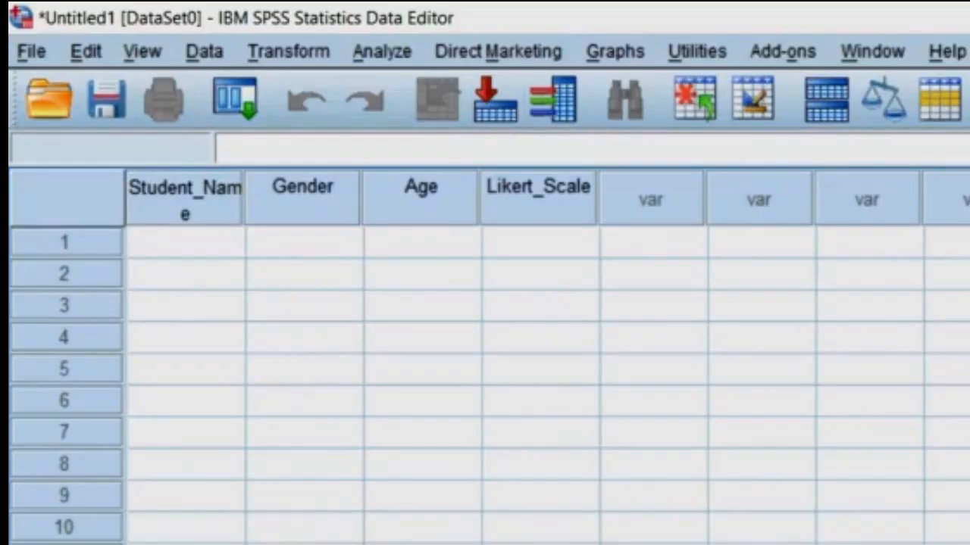
pyautogui.click(186, 242)
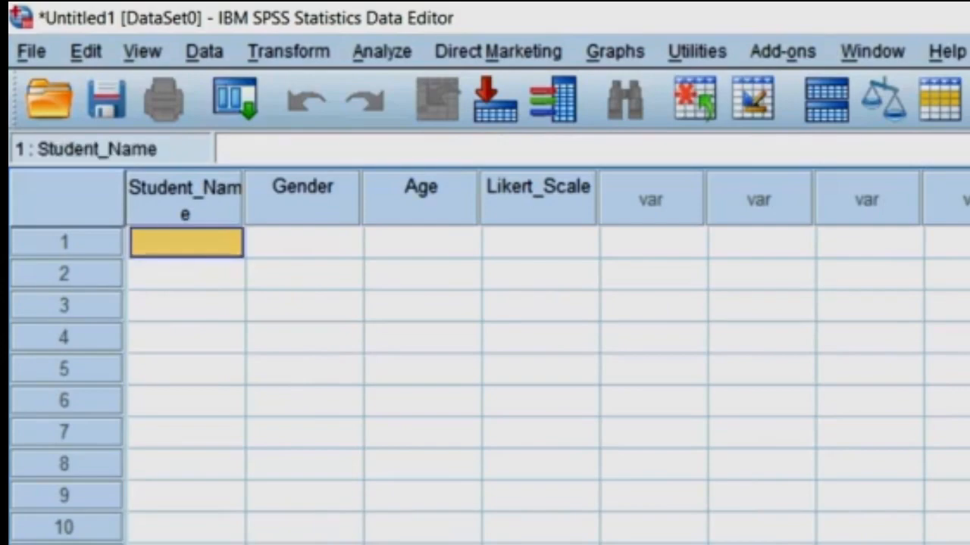
pyautogui.write('afe')
pyautogui.press('Return')
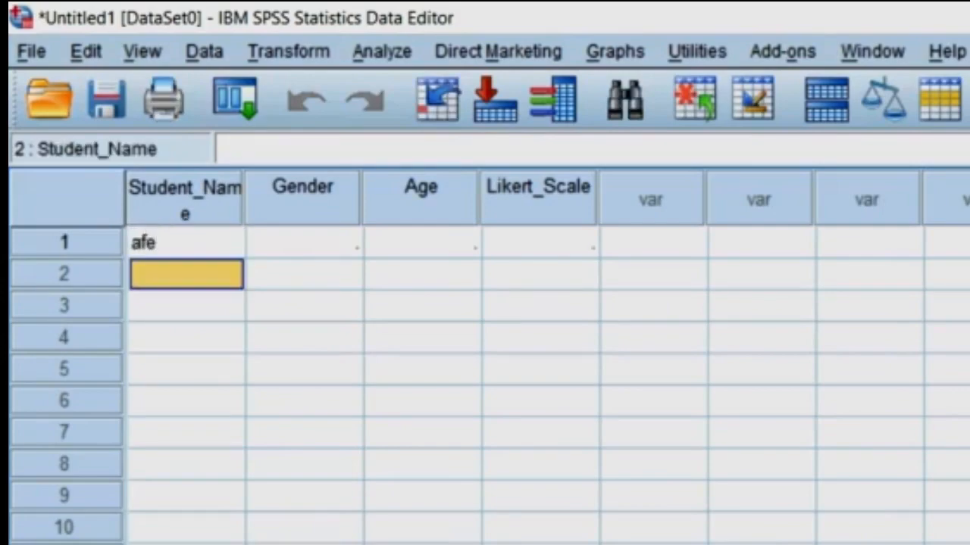
pyautogui.write('123')
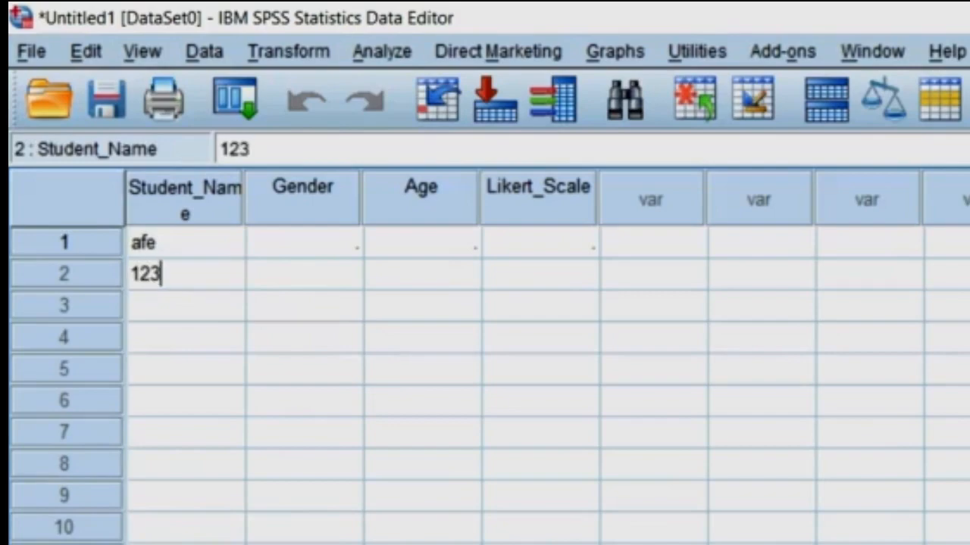
pyautogui.press('Return')
# Enter 45 as the Age value of the first case
pyautogui.click(305, 243)
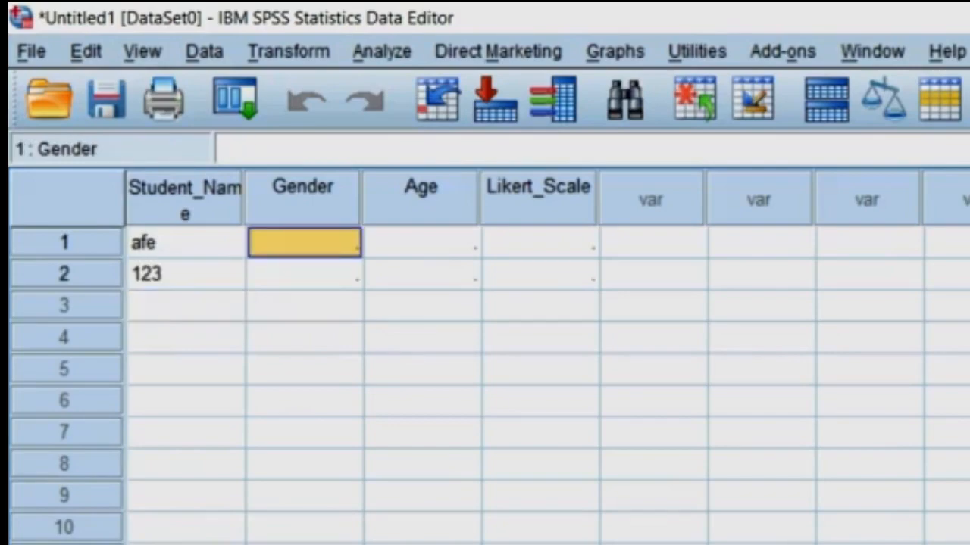
pyautogui.click(422, 242)
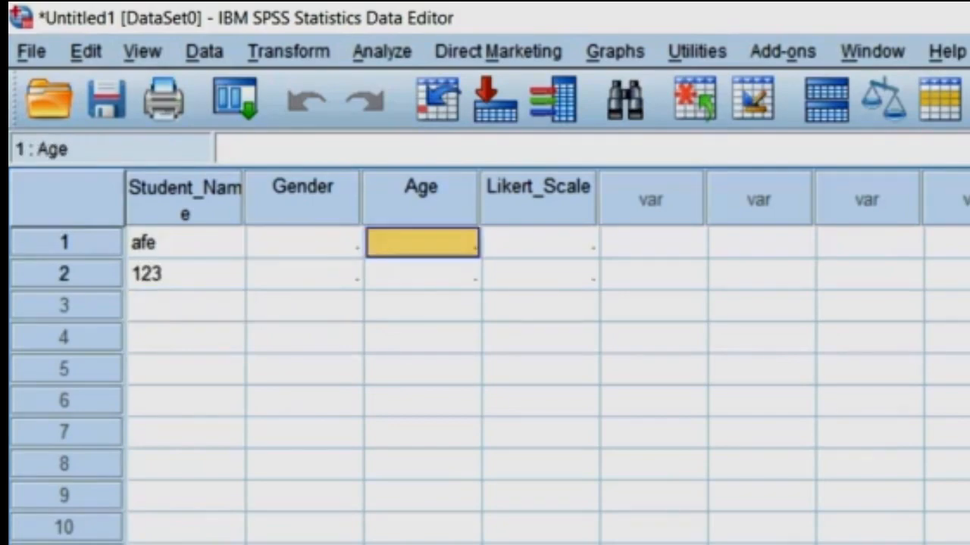
pyautogui.write('45')
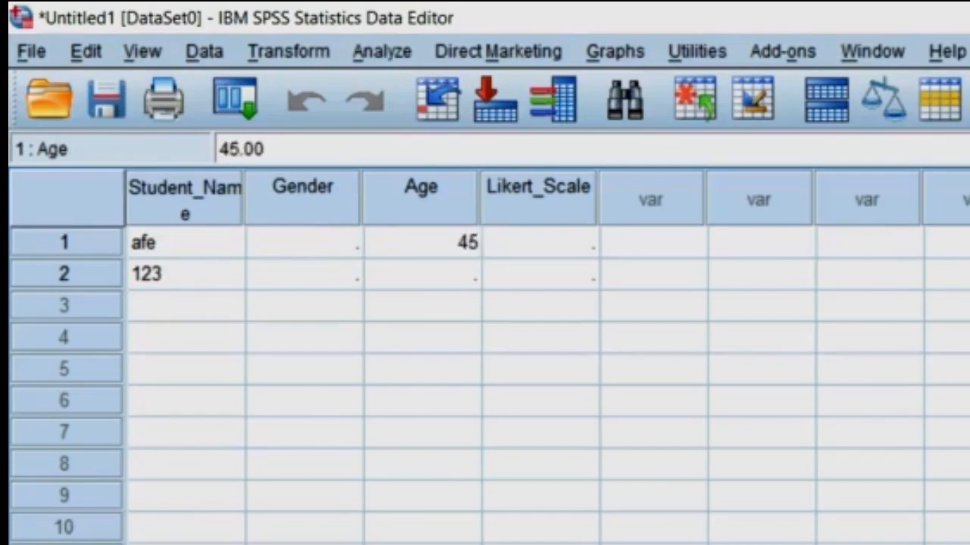
pyautogui.press('Return')
# Try to enter the text sd as the Age value of the second case
pyautogui.write('sd')
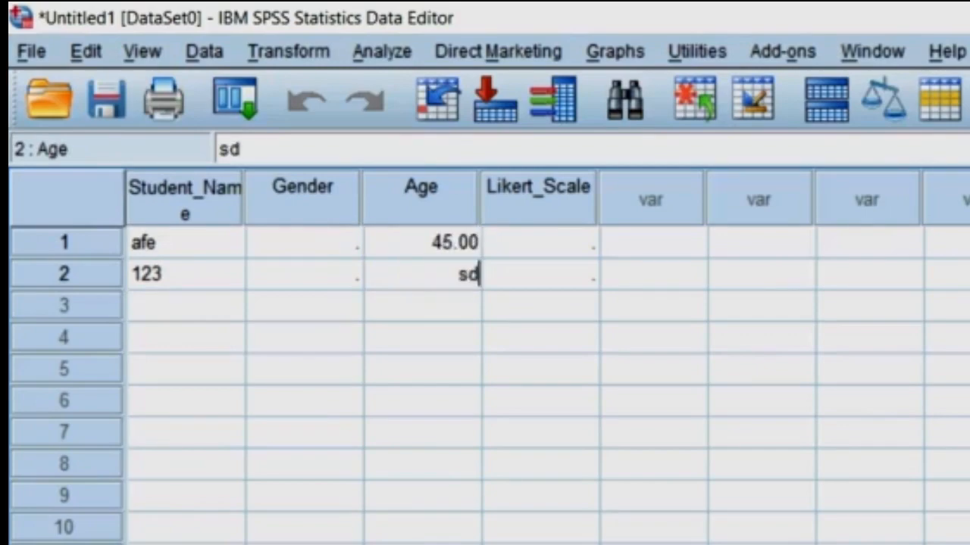
pyautogui.press('Return')
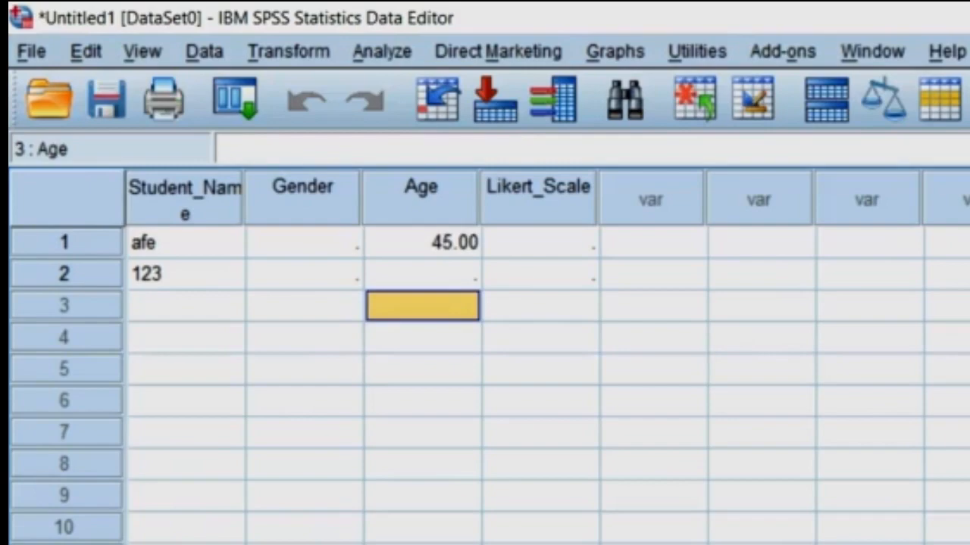
pyautogui.click(423, 274)
pyautogui.write('sd')
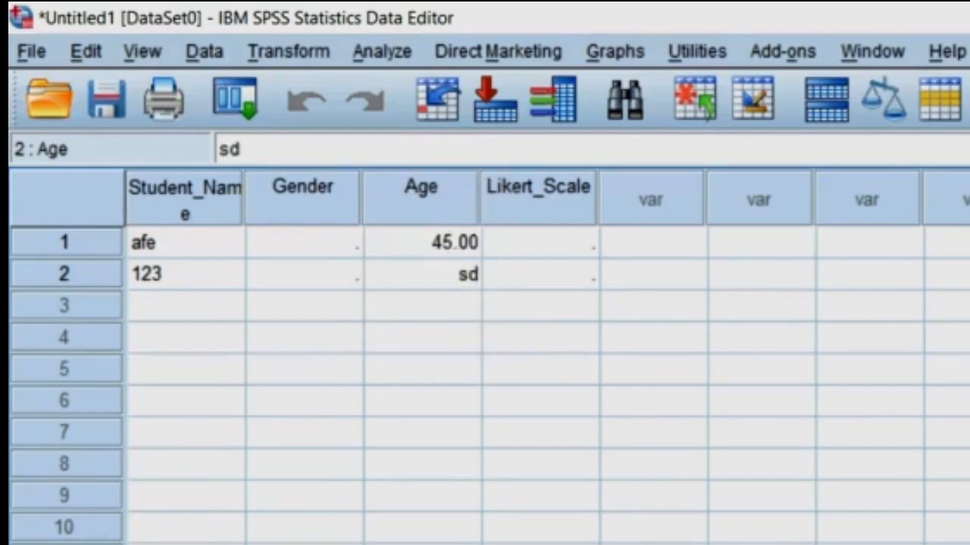
pyautogui.press('Return')
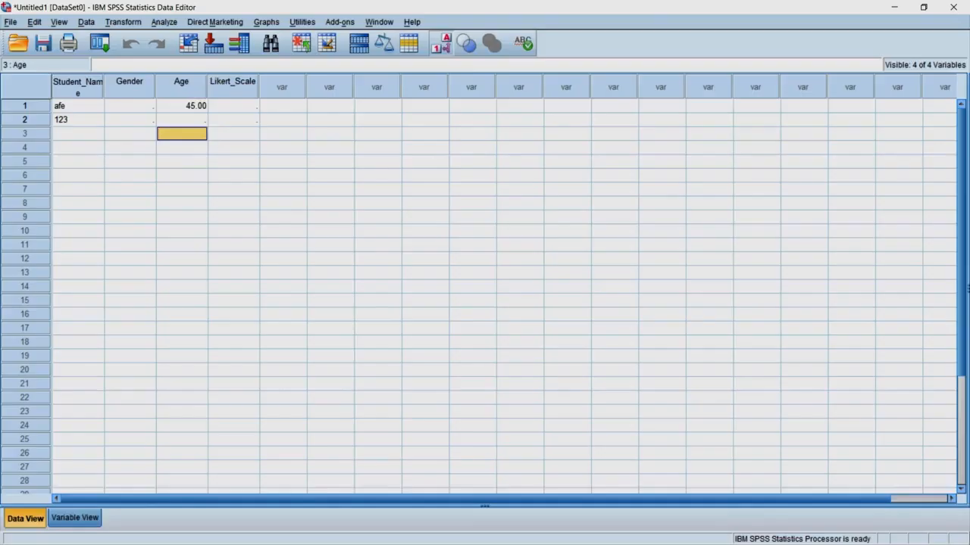
# Check the Width column in Variable View, and replace the first case's Student_Name value in Data View with ABCDEFGH
pyautogui.click(75, 519)
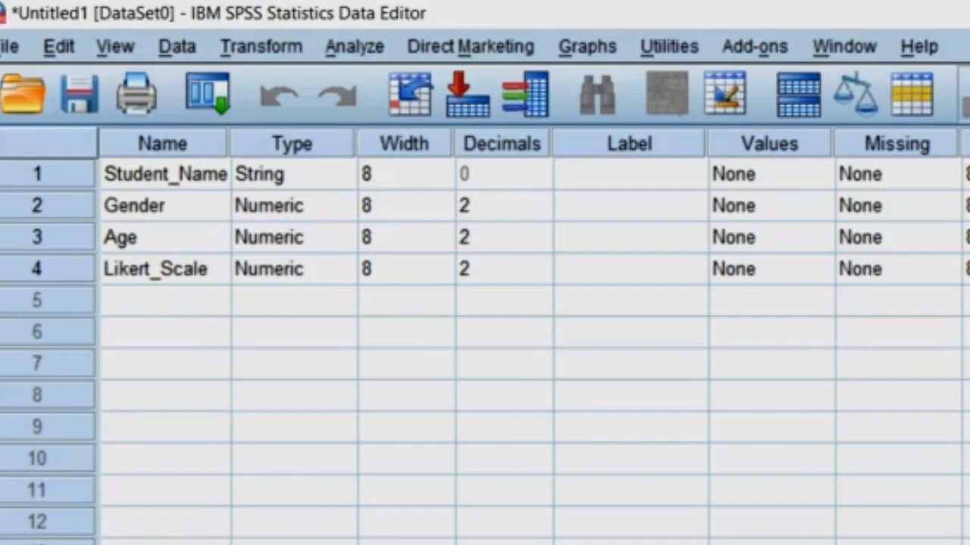
pyautogui.click(185, 65)
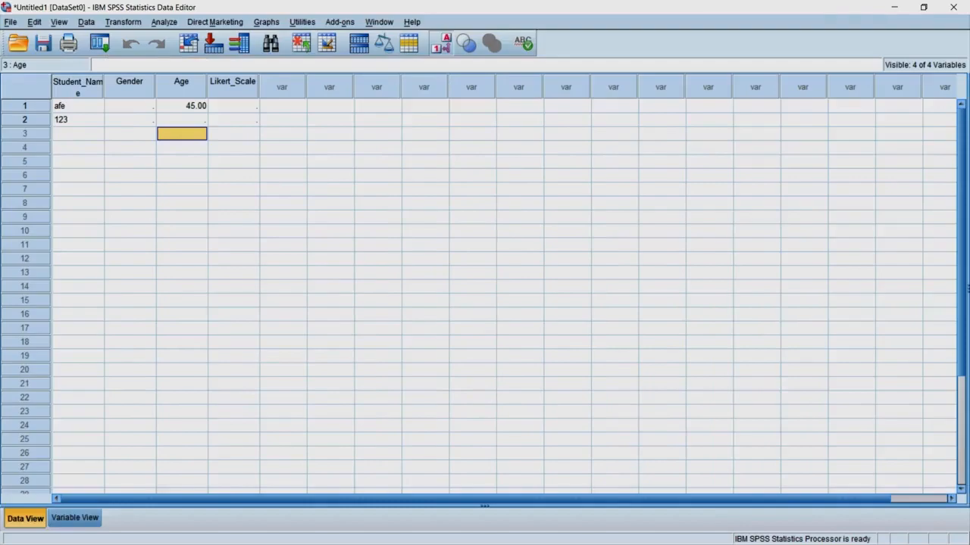
pyautogui.click(78, 106)
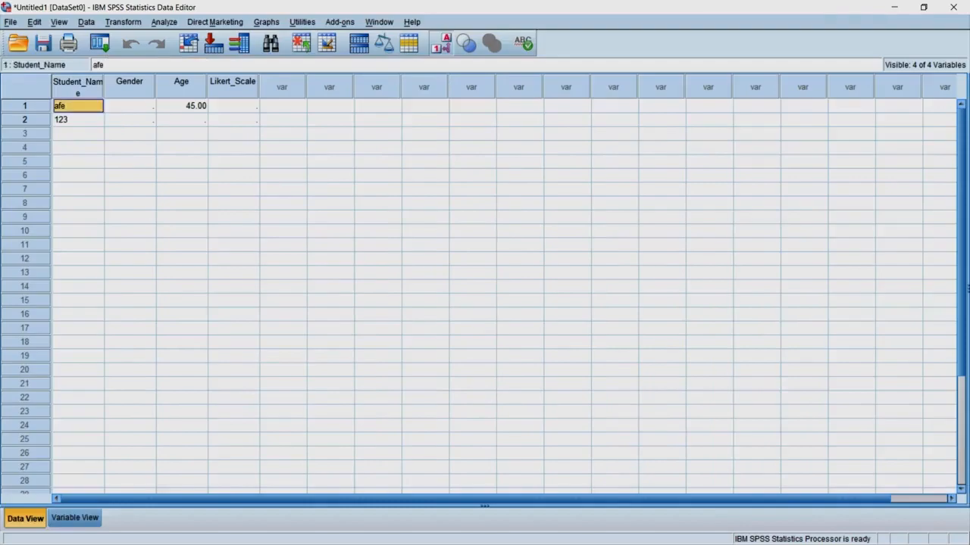
pyautogui.write('A')
pyautogui.write('BCDE')
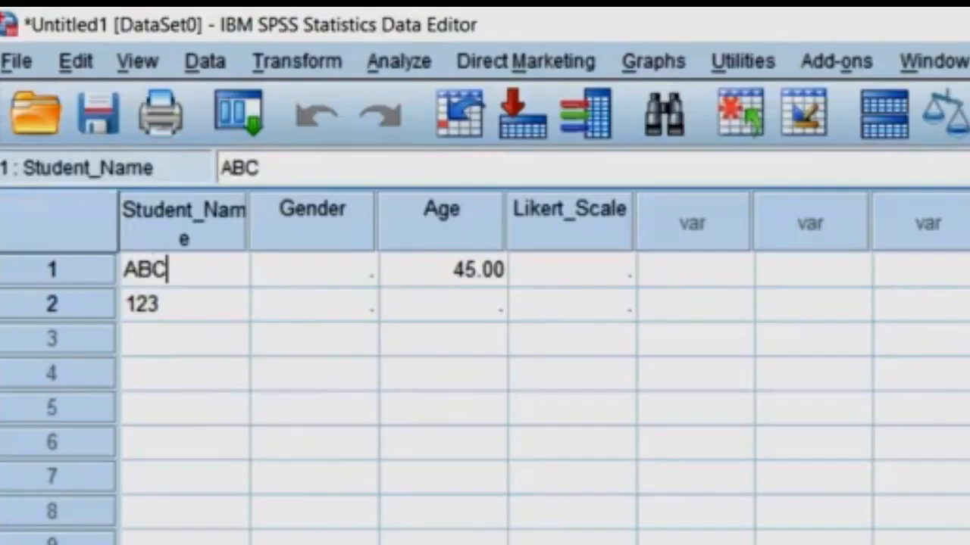
pyautogui.write('FGH')
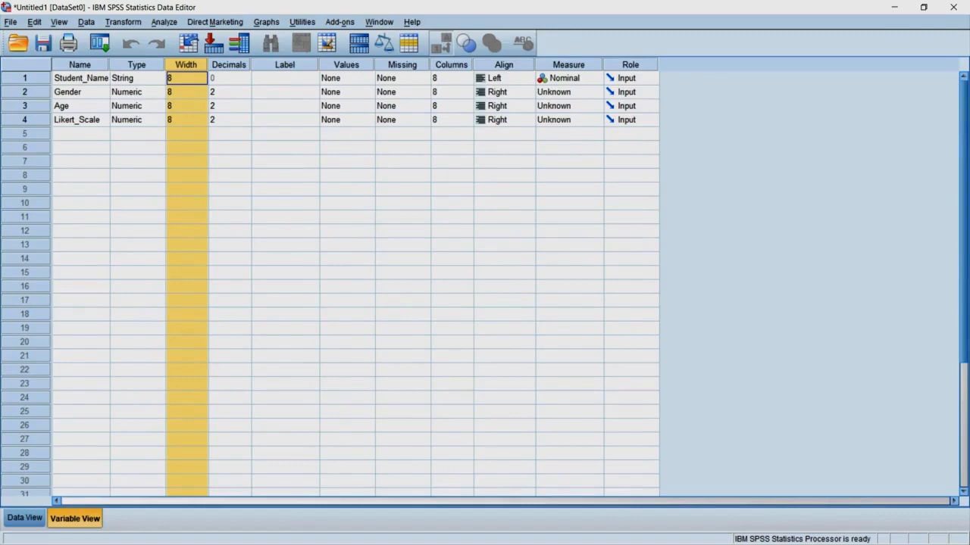
# Examine the variables' Decimals settings in Variable View and compare them with how the values appear in Data View
pyautogui.click(229, 65)
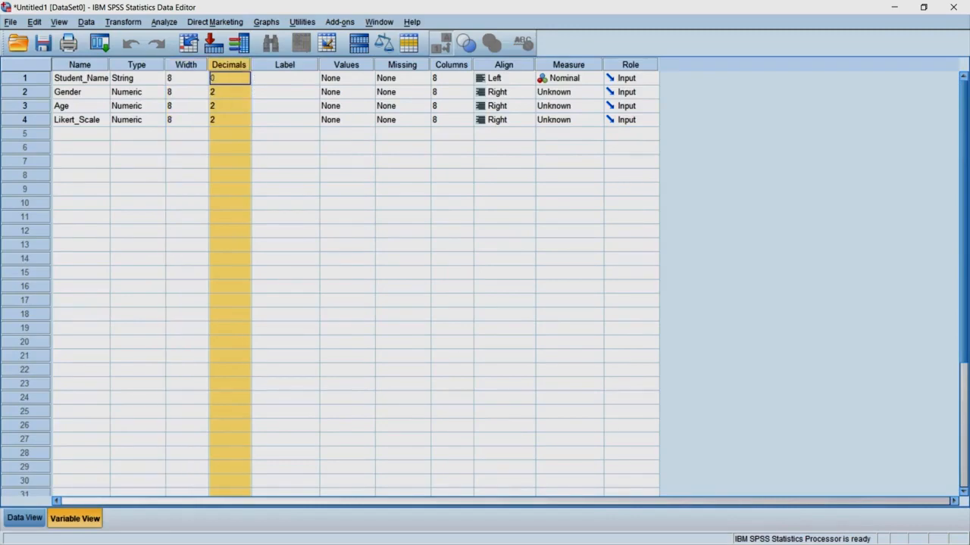
pyautogui.click(230, 78)
pyautogui.click(228, 92)
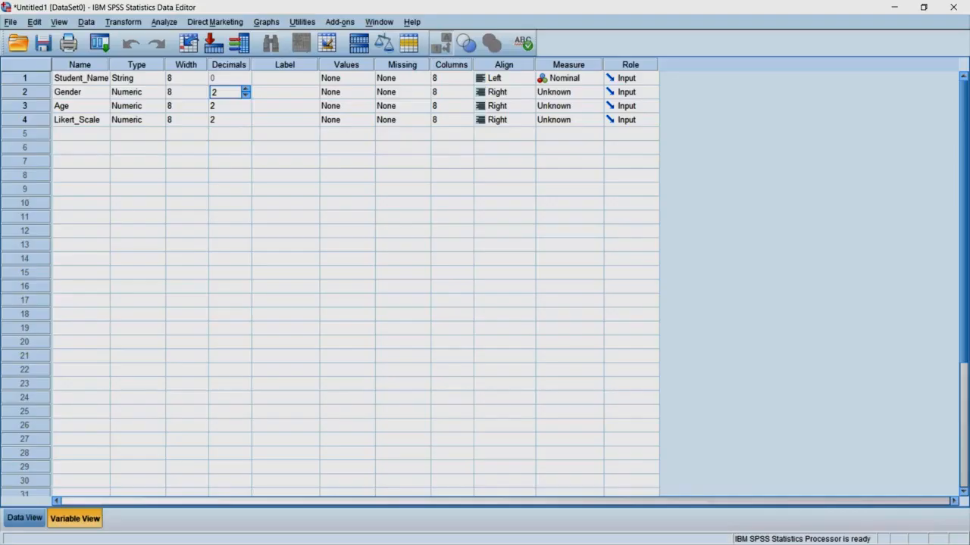
pyautogui.click(25, 518)
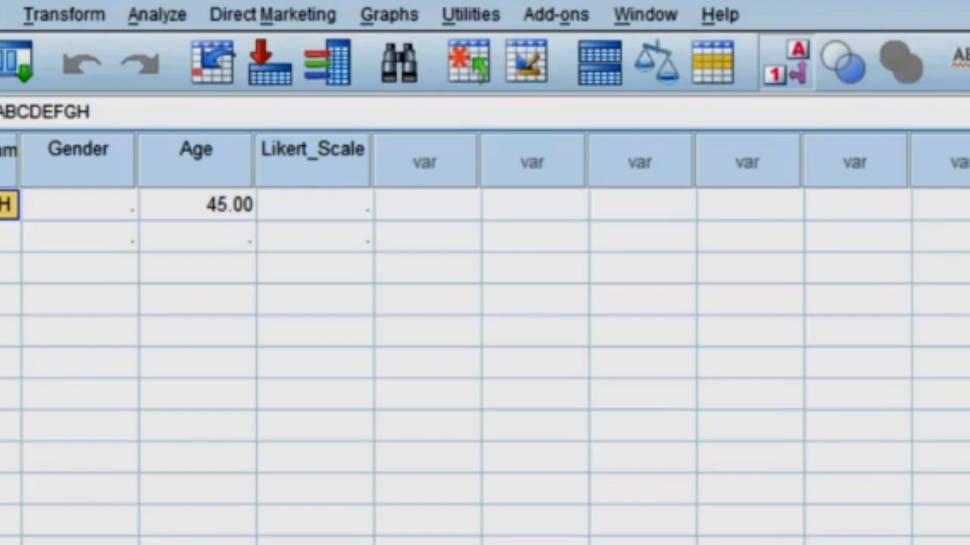
pyautogui.click(74, 519)
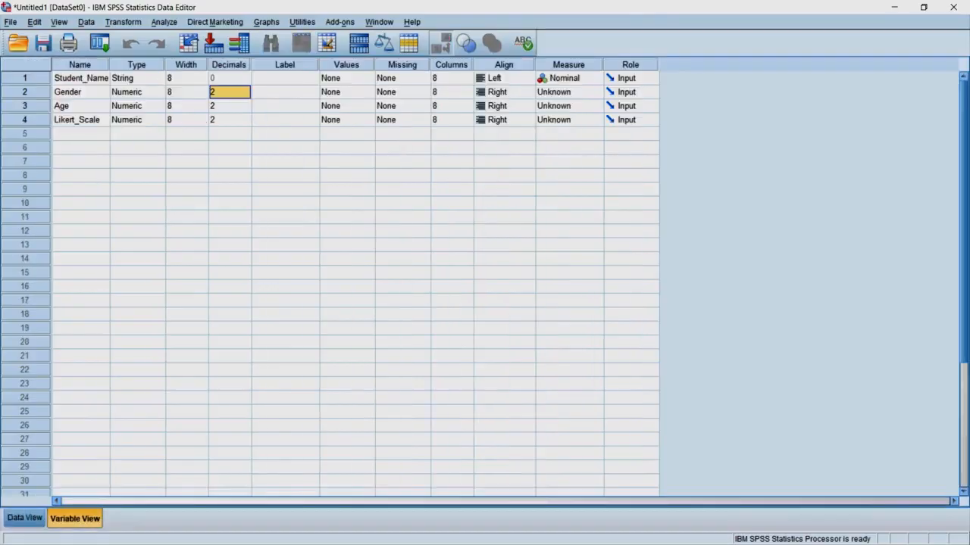
# Try lowering and raising the number of decimals for Gender, ending at 2
pyautogui.click(245, 94)
pyautogui.click(246, 96)
pyautogui.click(246, 95)
pyautogui.click(246, 89)
pyautogui.click(246, 88)
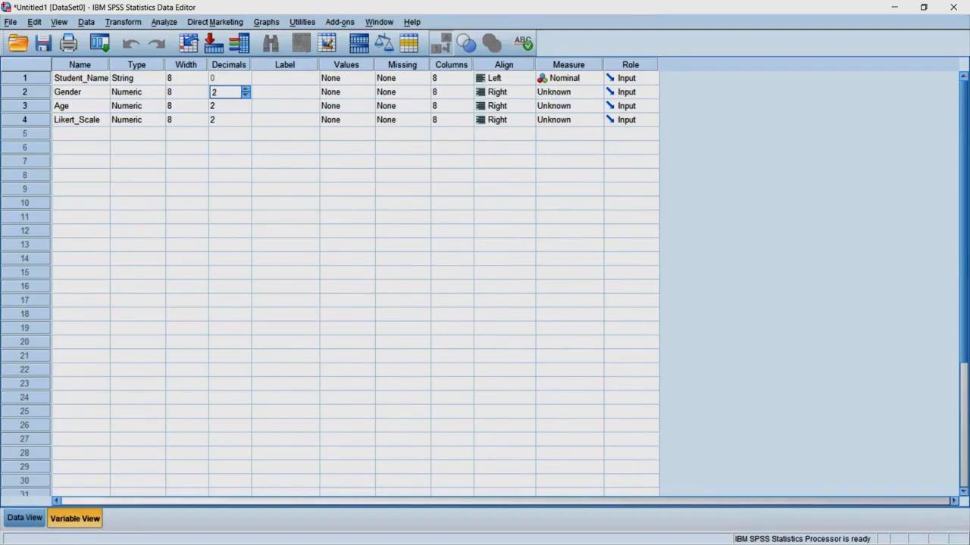
pyautogui.click(245, 89)
pyautogui.click(246, 89)
pyautogui.click(245, 88)
pyautogui.click(578, 259)
pyautogui.click(578, 258)
pyautogui.click(579, 258)
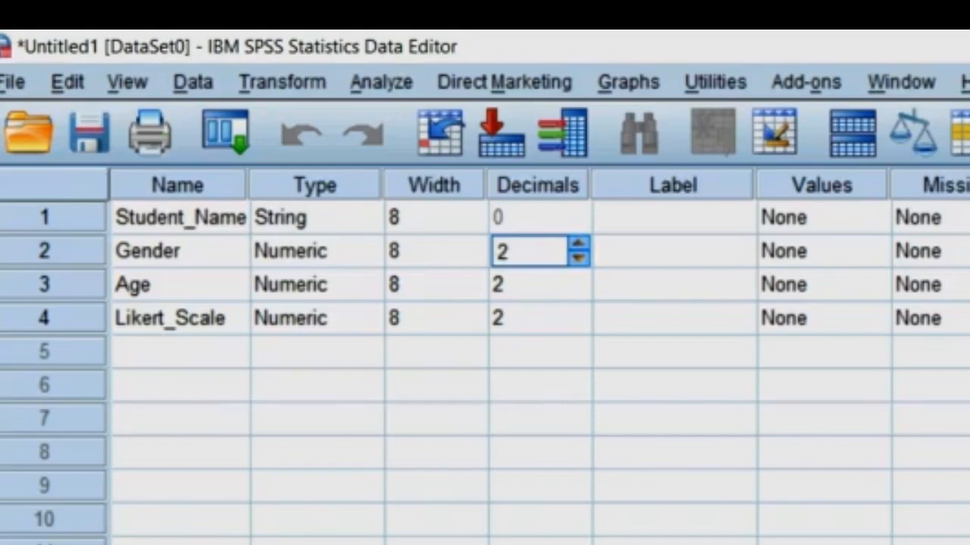
# Try decreasing and increasing the width of Gender, ending at 8
pyautogui.click(439, 251)
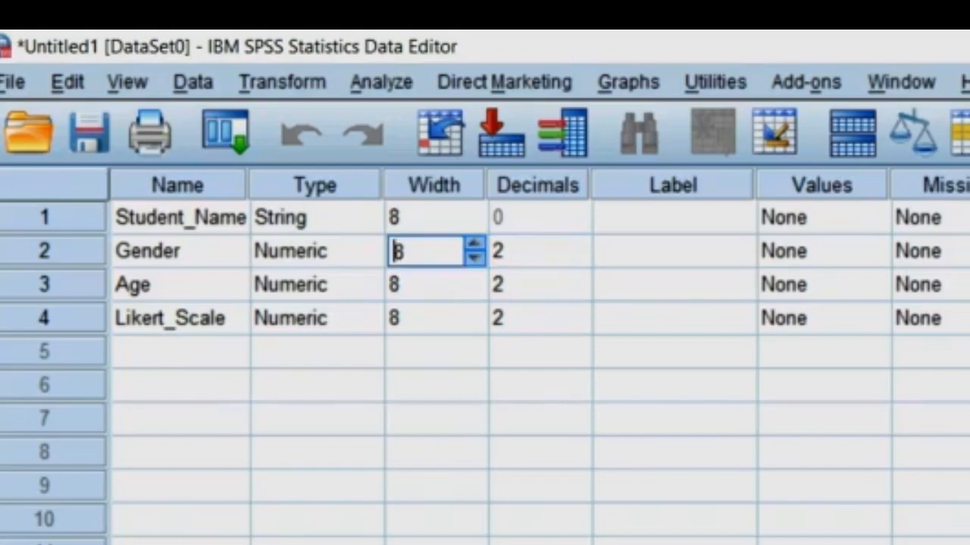
pyautogui.click(474, 258)
pyautogui.click(474, 259)
pyautogui.click(474, 243)
pyautogui.click(474, 244)
# Give the Student_Name variable the label "Student Name"
pyautogui.click(674, 219)
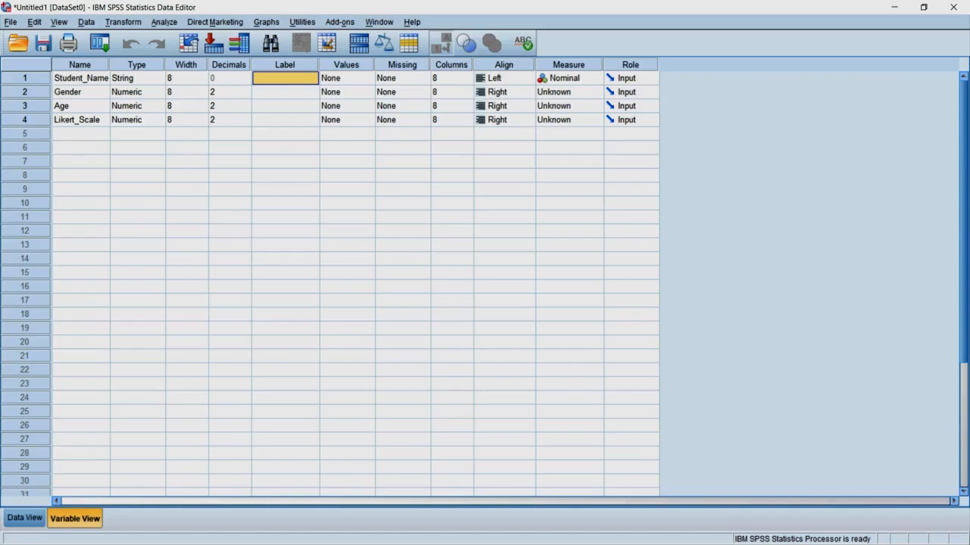
pyautogui.click(80, 78)
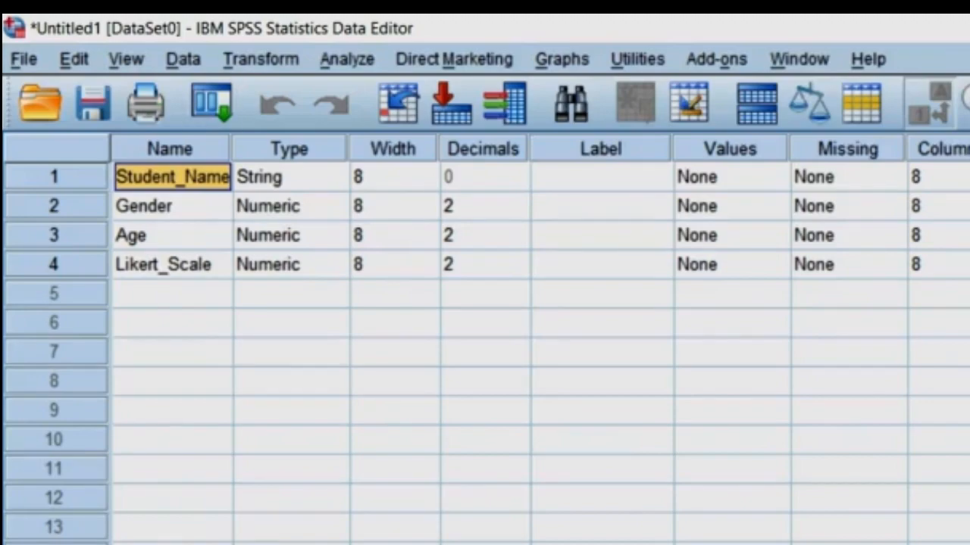
pyautogui.click(602, 177)
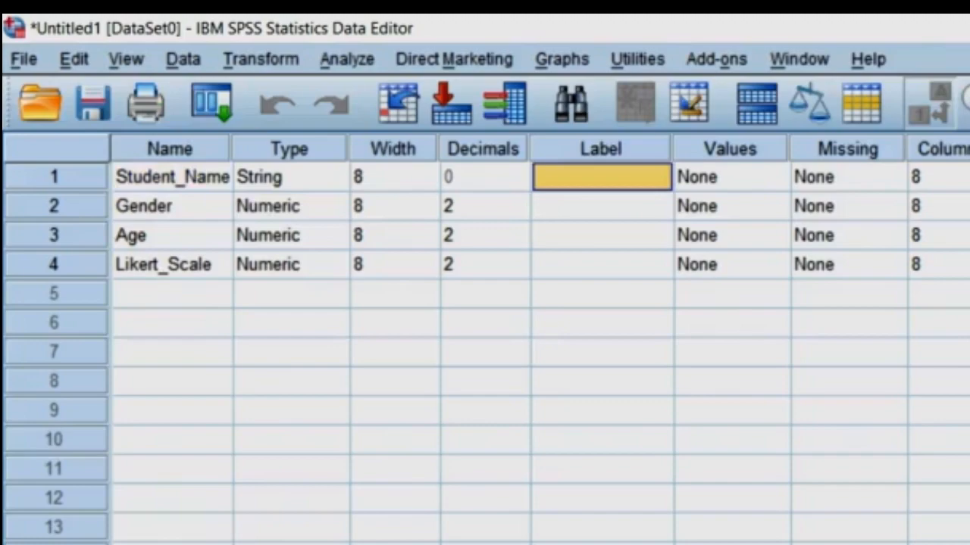
pyautogui.write('Student')
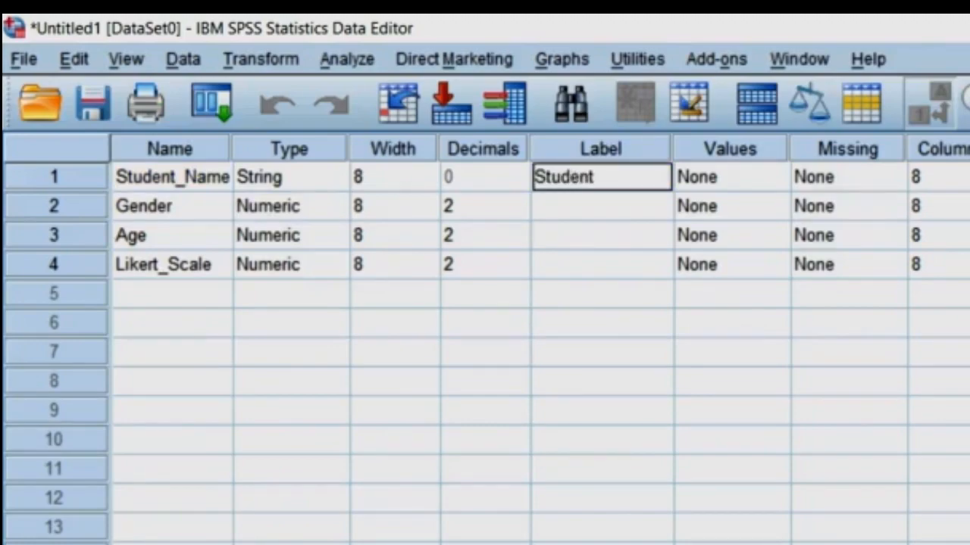
pyautogui.write(' Name')
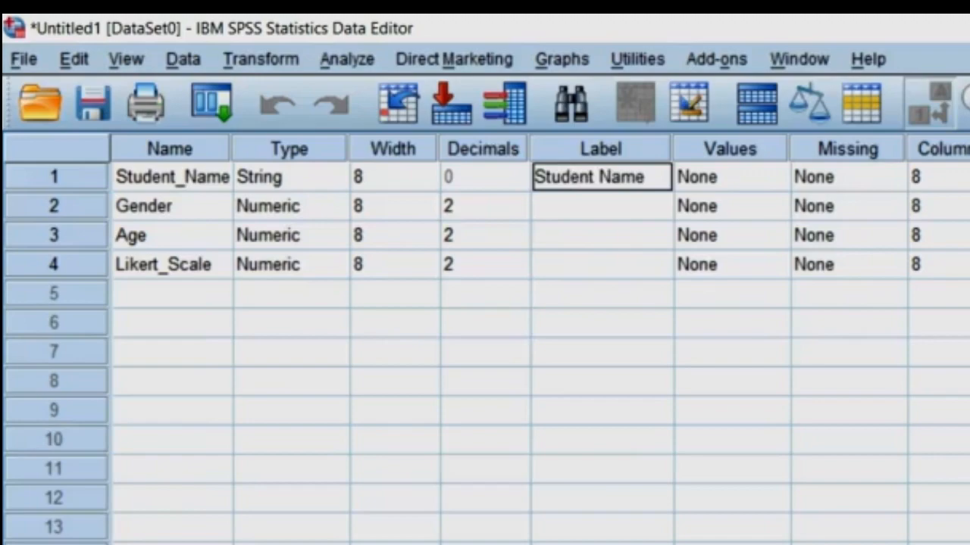
pyautogui.press('Return')
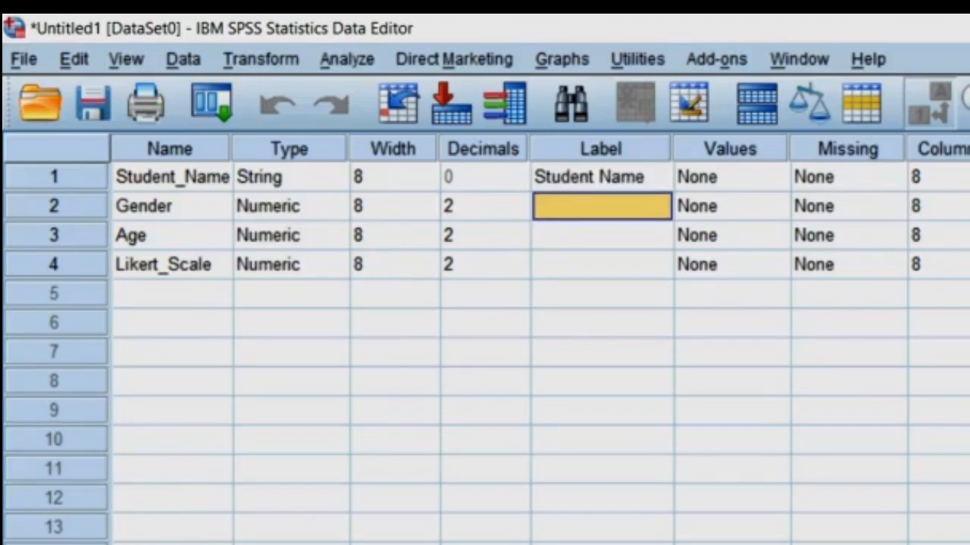
# Give the Gender variable the label "Student's Gender"
pyautogui.write('Student')
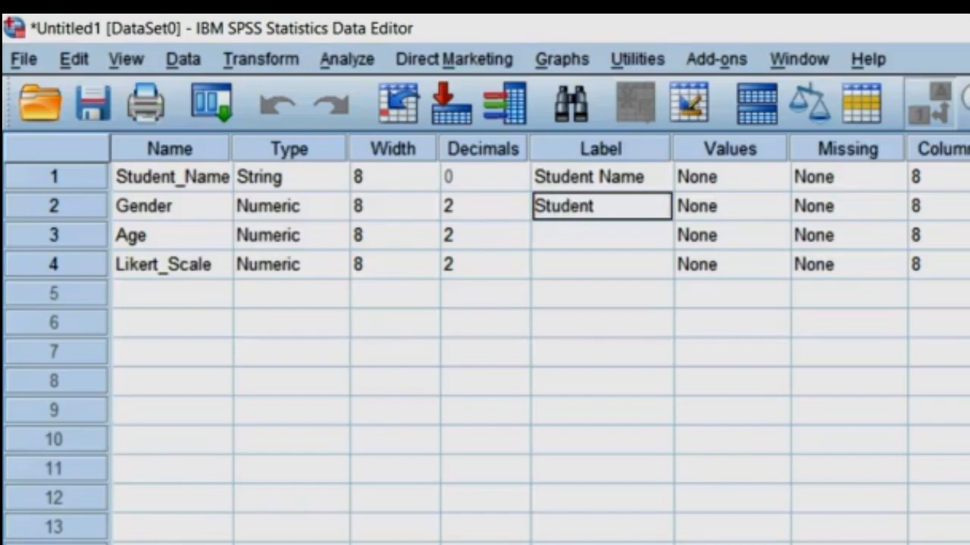
pyautogui.write('"s')
pyautogui.press('Left')
pyautogui.press('BackSpace')
pyautogui.write("'s Gender")
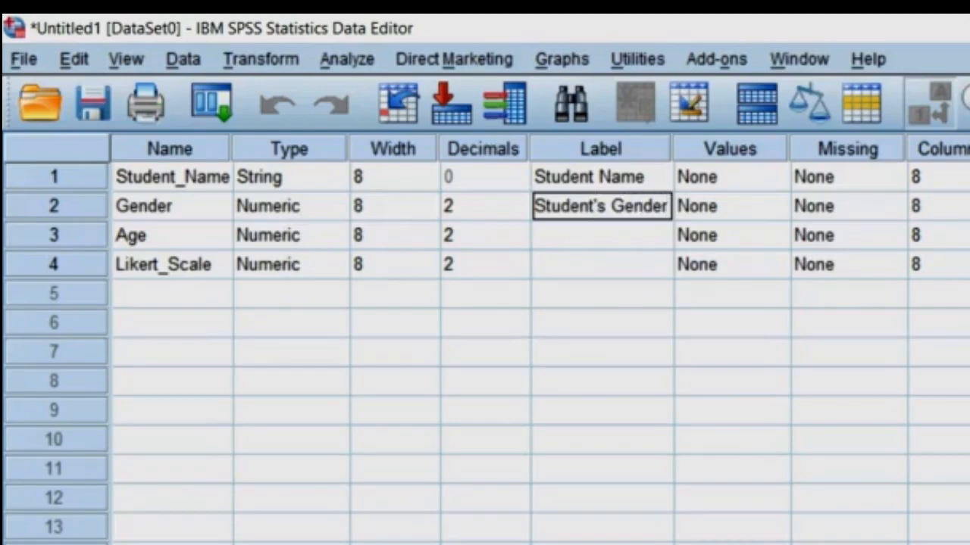
pyautogui.press('Return')
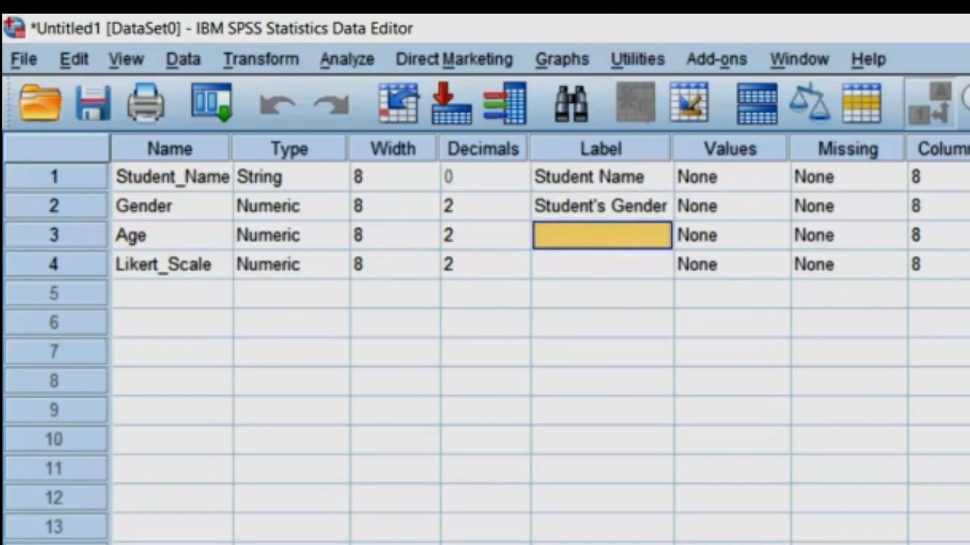
# Give the Age variable the label "Age of the Students"
pyautogui.write('Age')
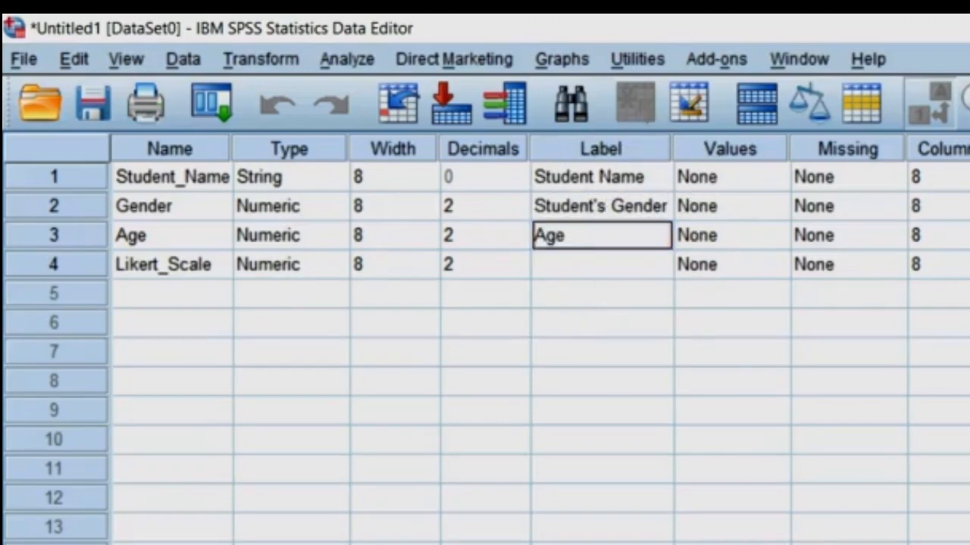
pyautogui.write(' of the')
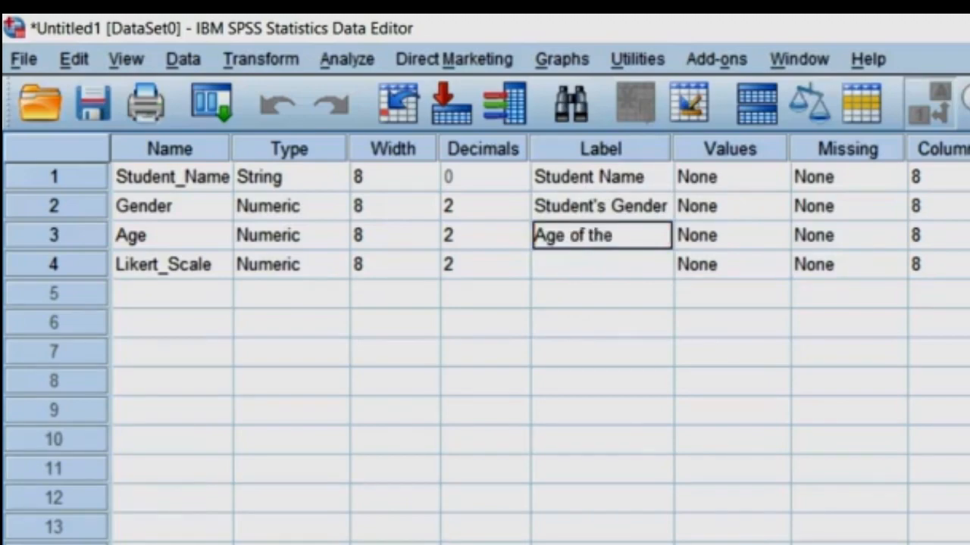
pyautogui.write(' Student')
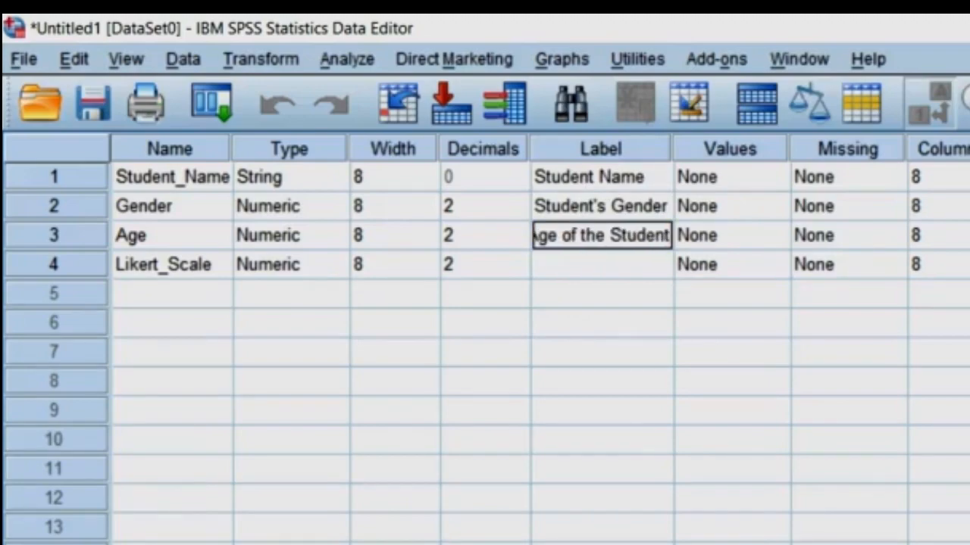
pyautogui.write('s')
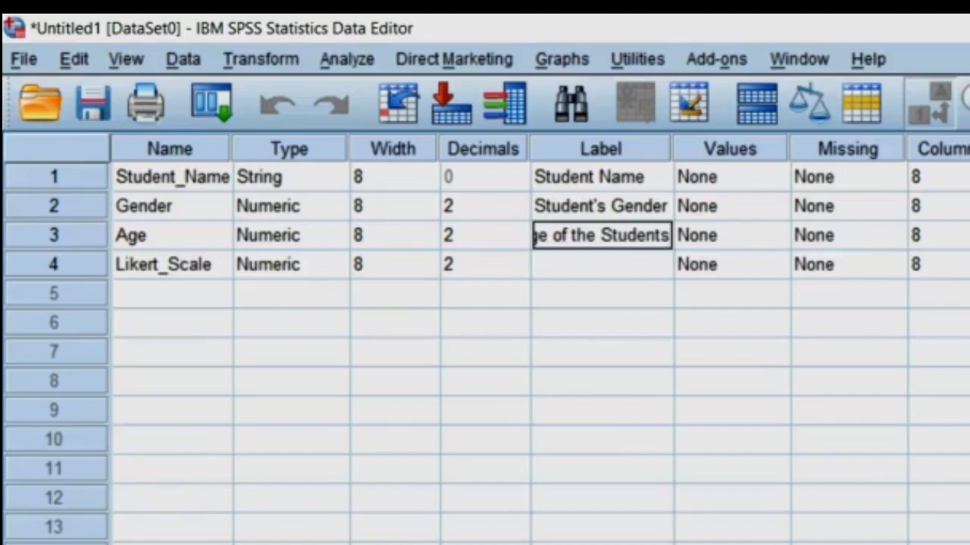
pyautogui.click(601, 294)
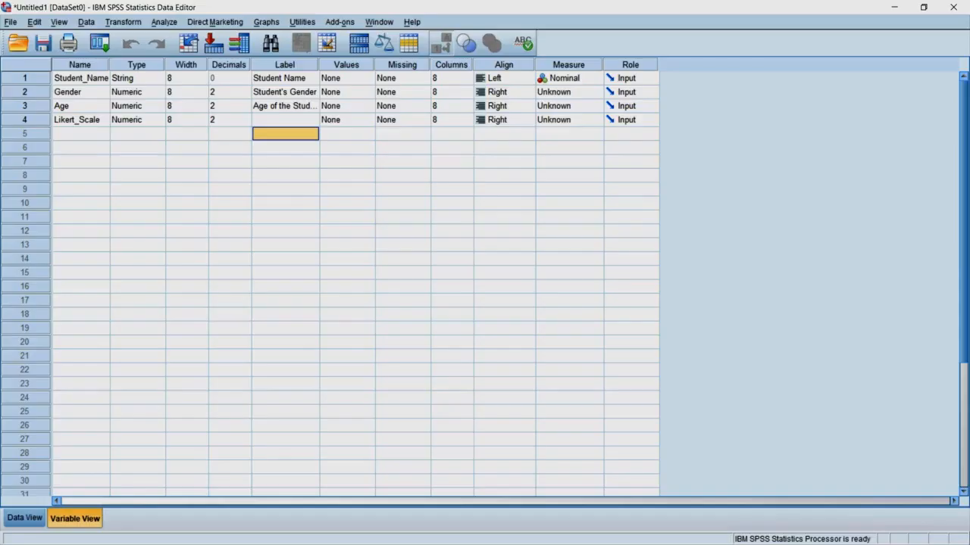
pyautogui.click(346, 78)
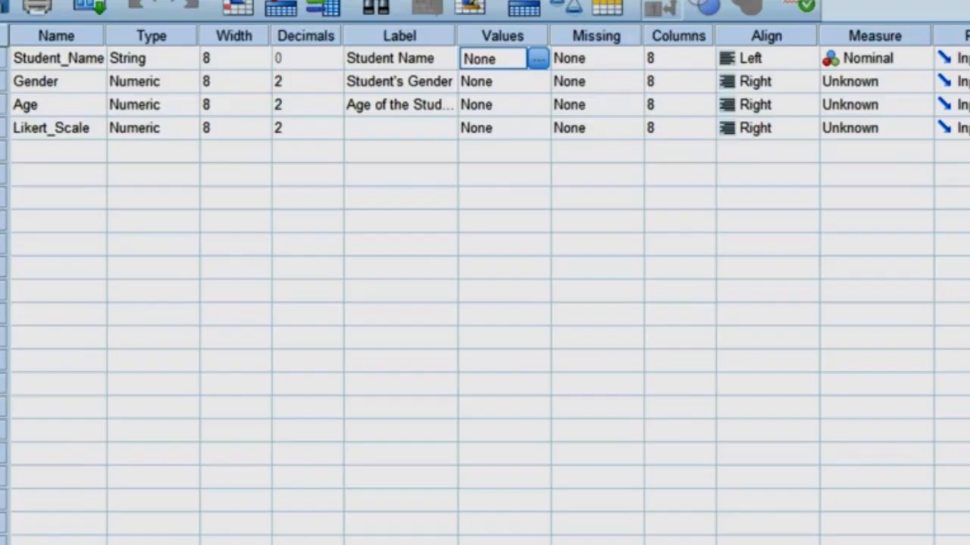
pyautogui.click(79, 92)
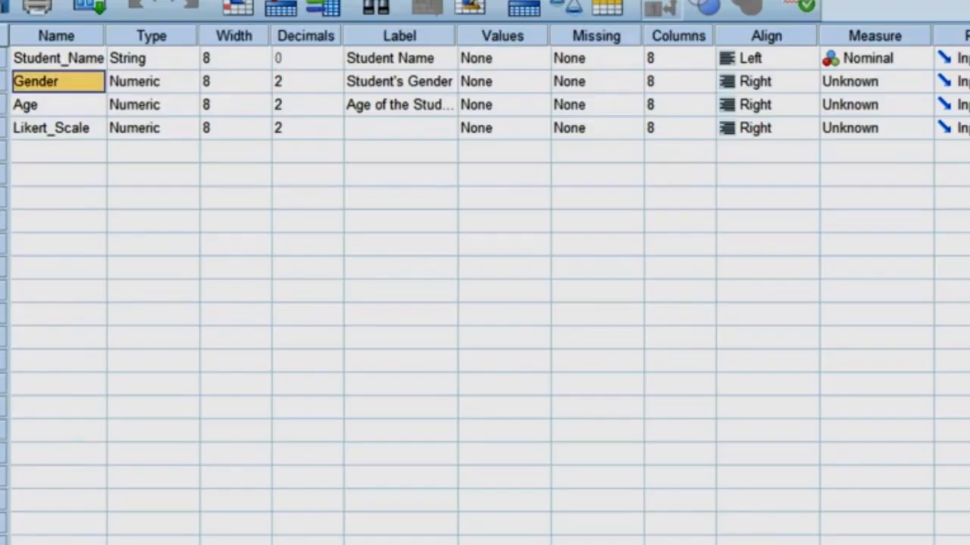
pyautogui.click(58, 128)
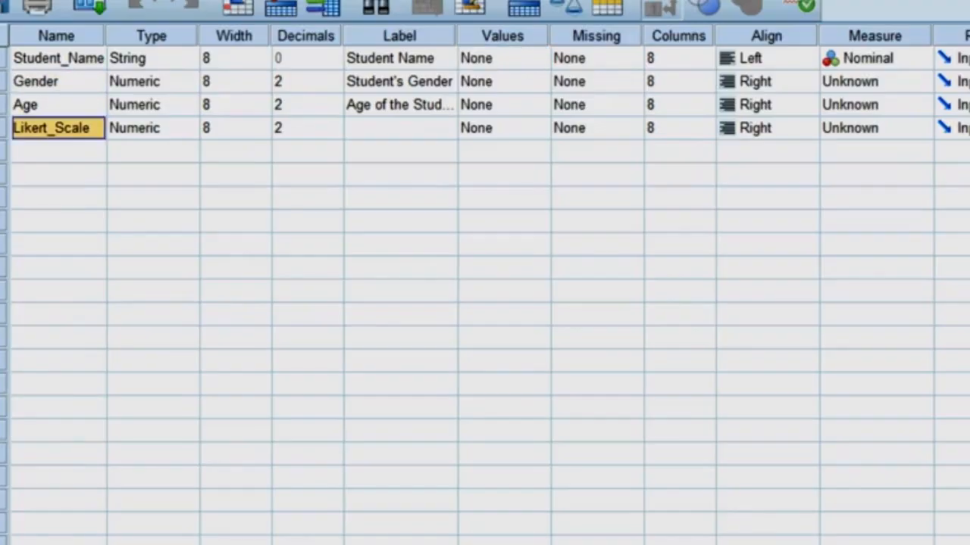
pyautogui.click(142, 81)
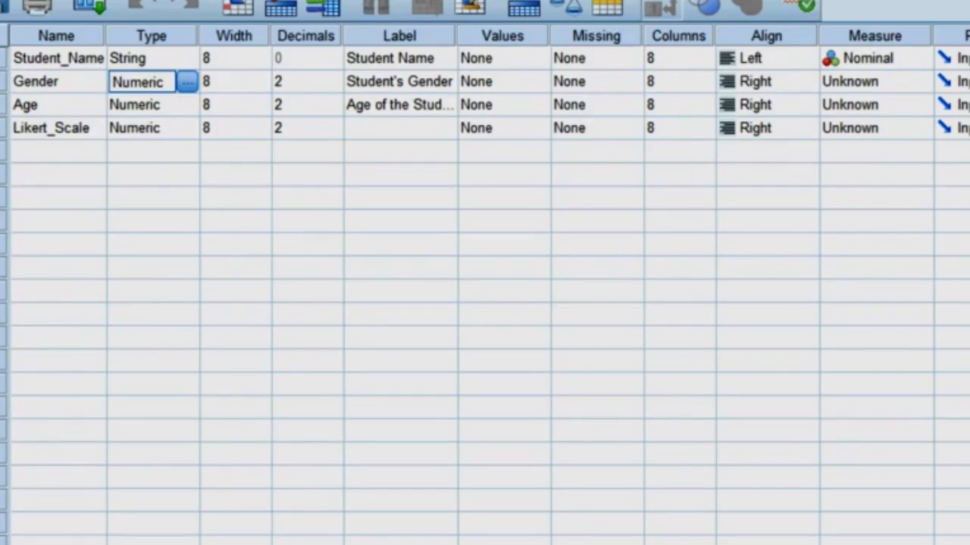
# Open the value labels of the Gender variable and add value 1 with the label "Male"
pyautogui.click(539, 81)
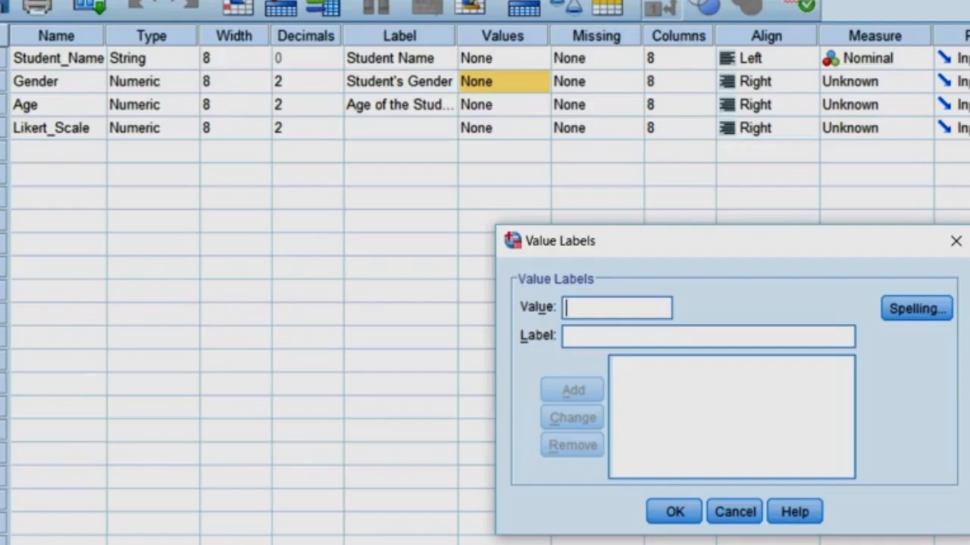
pyautogui.write('1')
pyautogui.press('Tab')
pyautogui.write('Male')
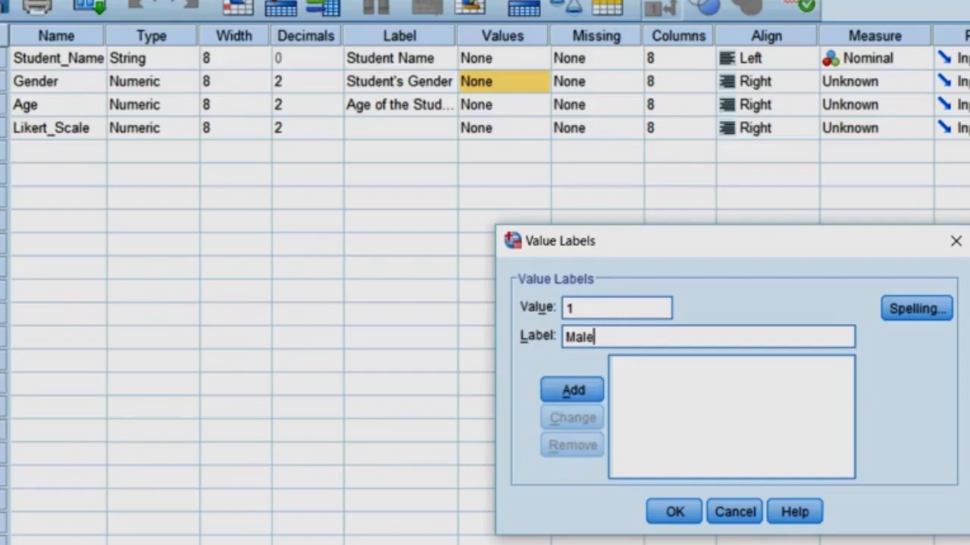
pyautogui.click(572, 390)
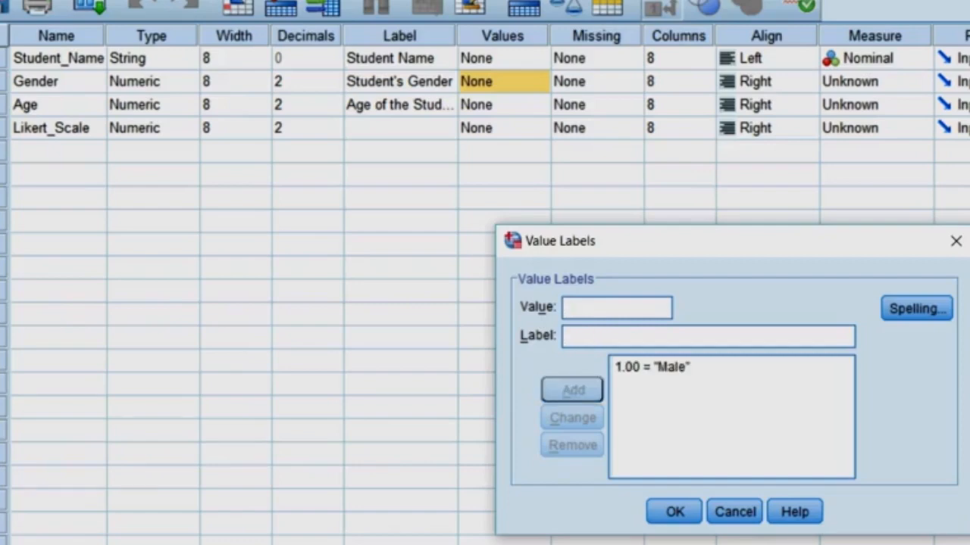
# Add value 2 with the label "Female" to Gender's value labels
pyautogui.write('2')
pyautogui.press('Tab')
pyautogui.write('Fen')
pyautogui.press('BackSpace')
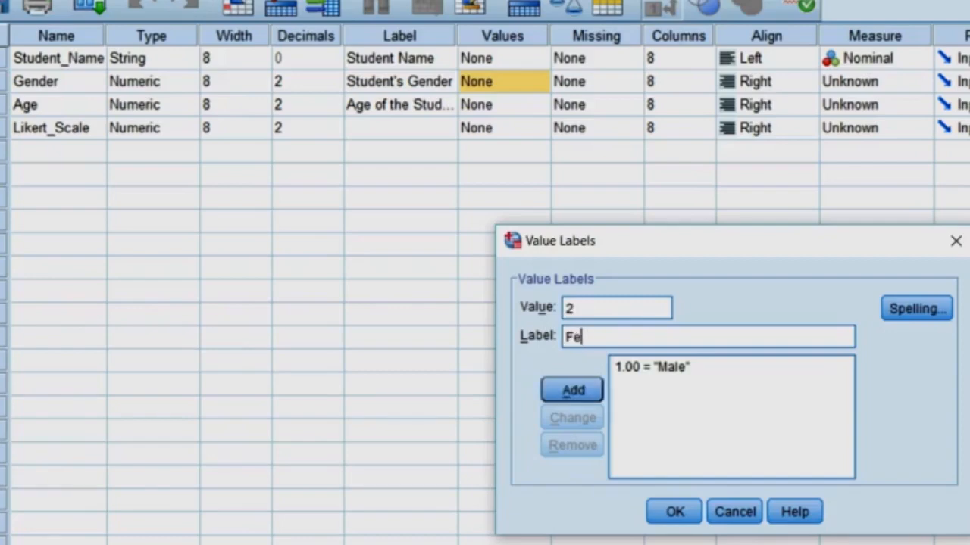
pyautogui.write('male')
pyautogui.press('Return')
# Add value 3 with the label "Others" to Gender's value labels and apply the definitions
pyautogui.write('3')
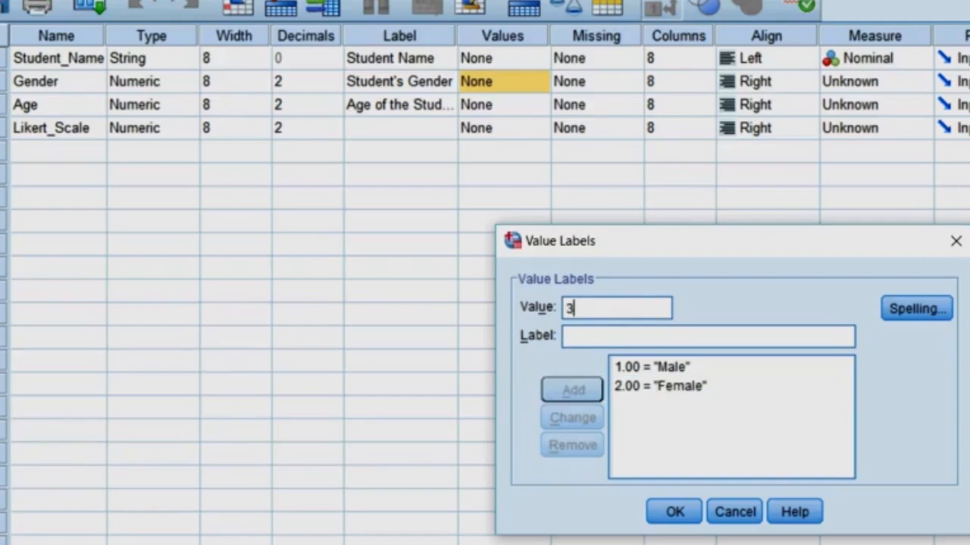
pyautogui.press('Tab')
pyautogui.write('O')
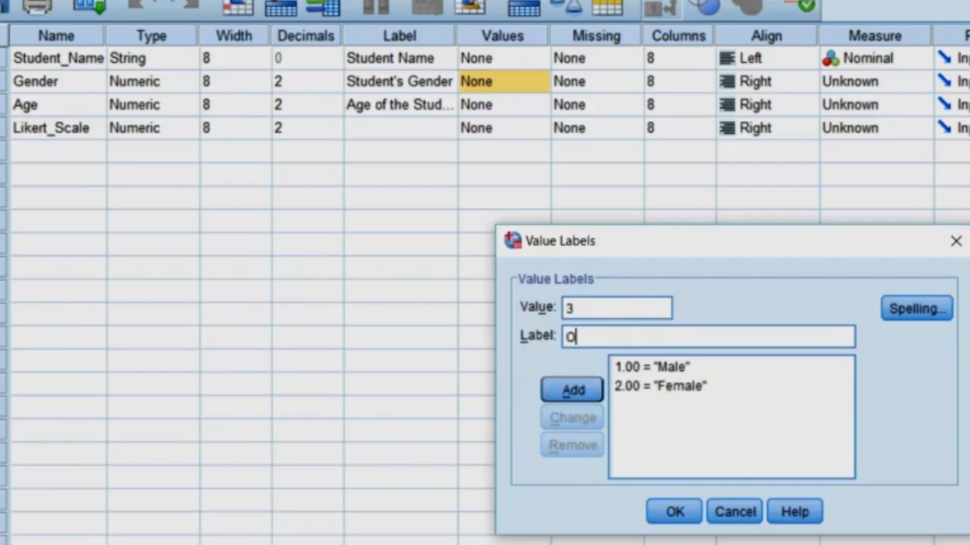
pyautogui.write('thers')
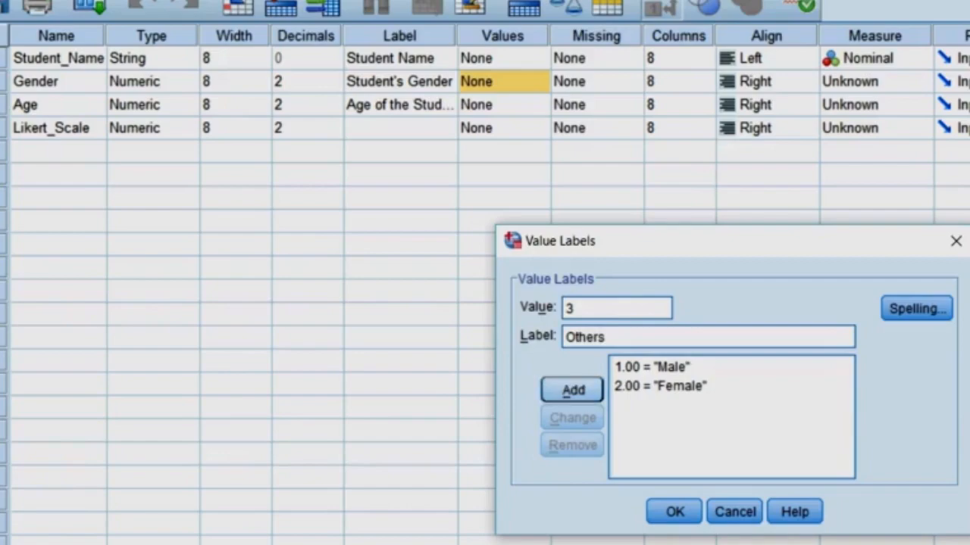
pyautogui.press('Return')
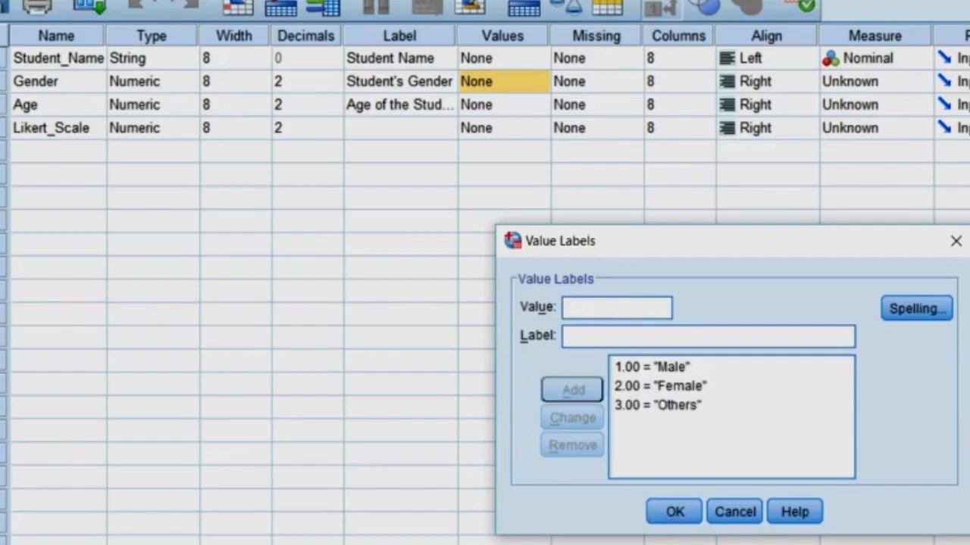
pyautogui.press('Return')
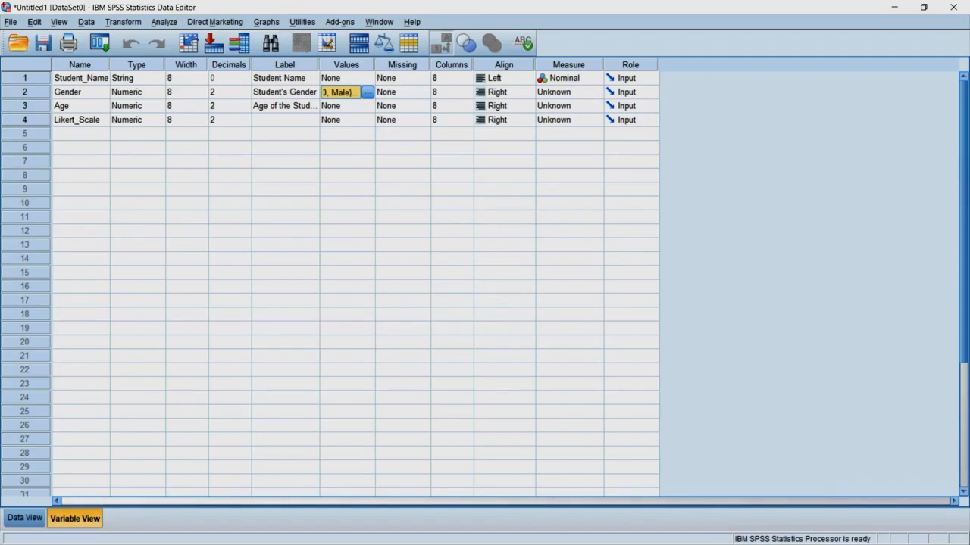
# In Data View, enter 2 as the Gender value of the second case
pyautogui.click(24, 518)
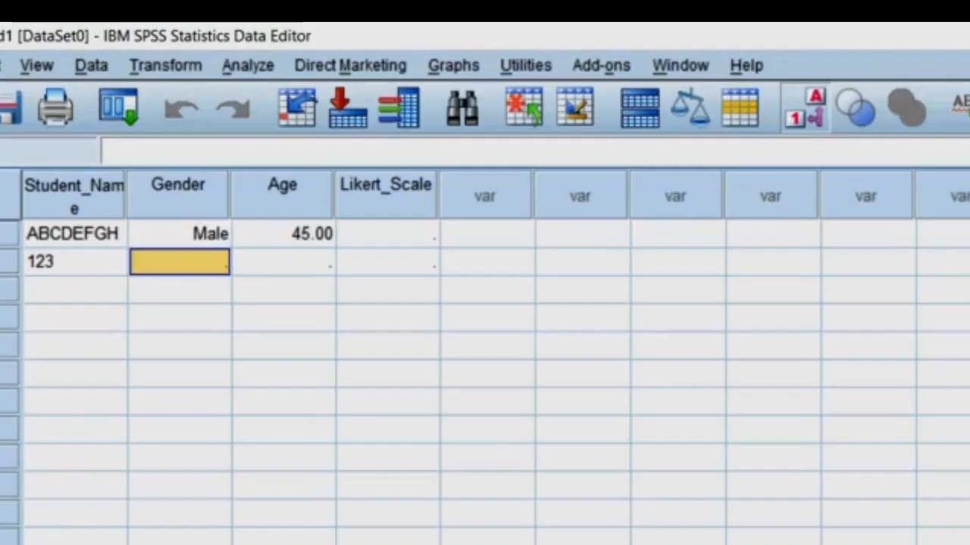
pyautogui.write('2')
pyautogui.press('Return')
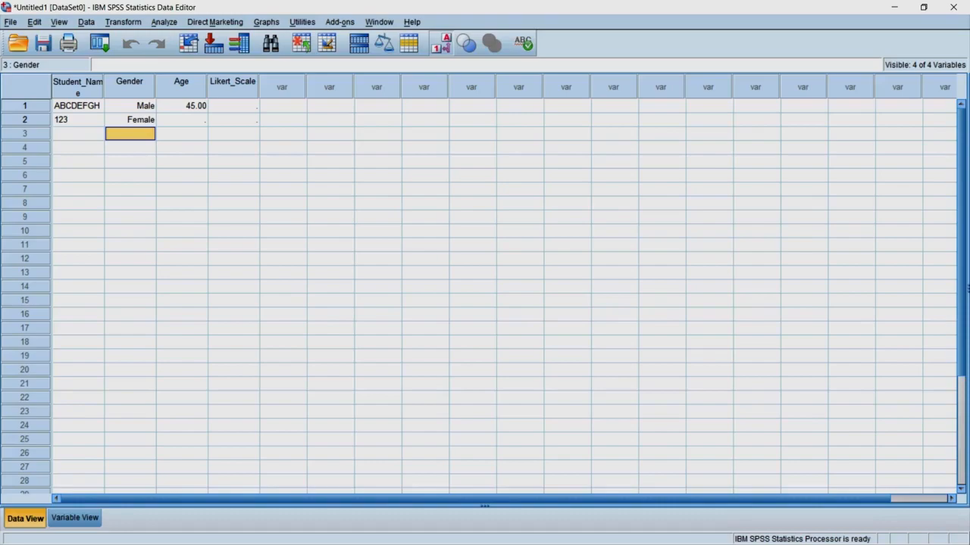
# Back in Variable View, open the value labels of Likert_Scale and add value 1 with the label "Strongly Disagree"
pyautogui.click(75, 519)
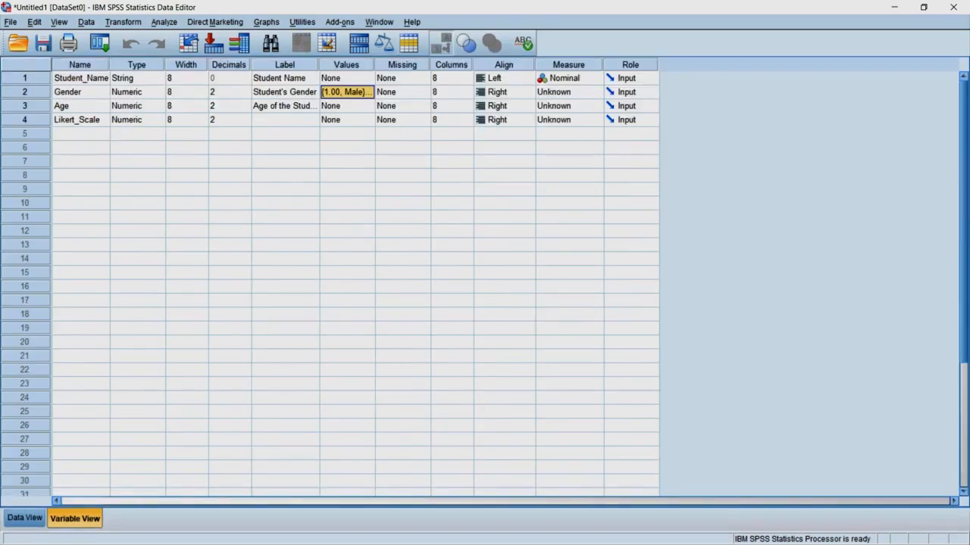
pyautogui.click(368, 119)
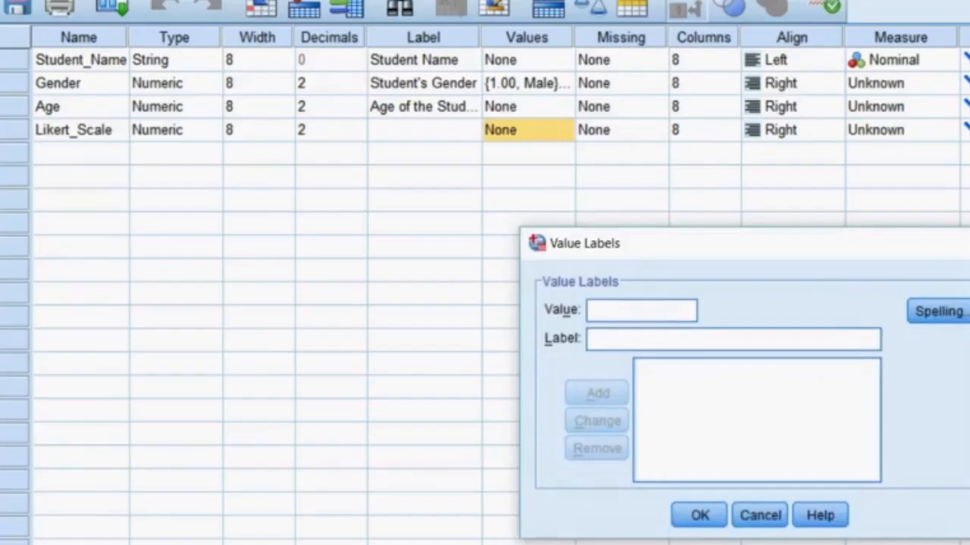
pyautogui.write('1')
pyautogui.press('Tab')
pyautogui.write('Stron')
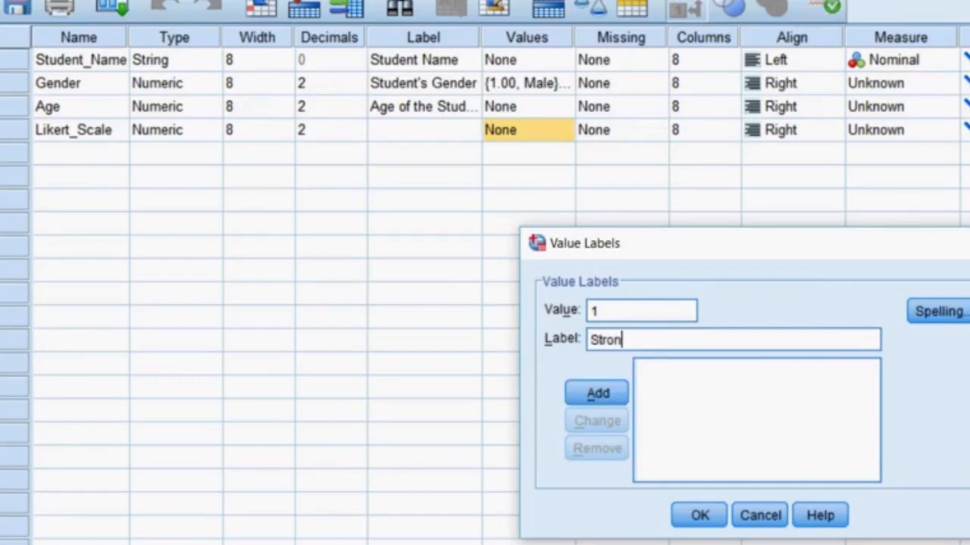
pyautogui.write('gly Disagre')
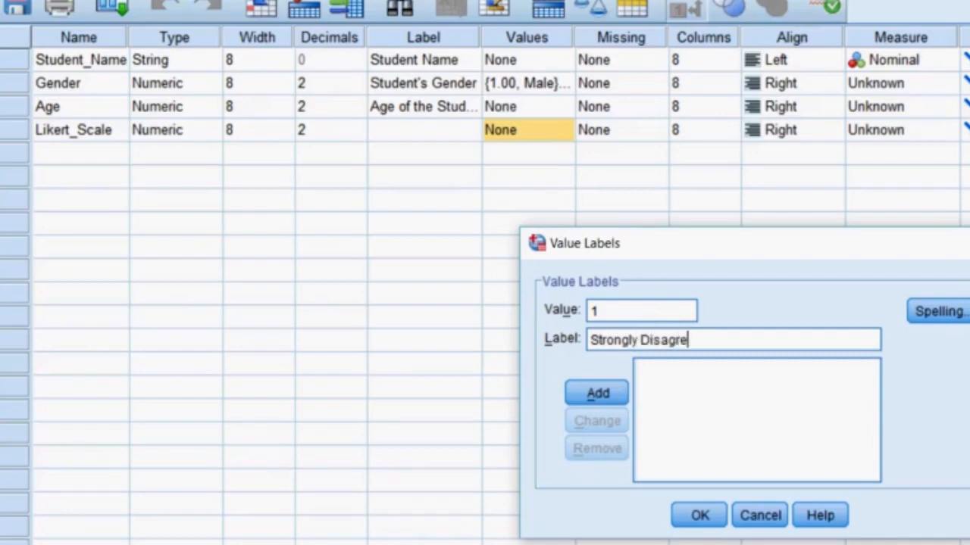
pyautogui.write('e')
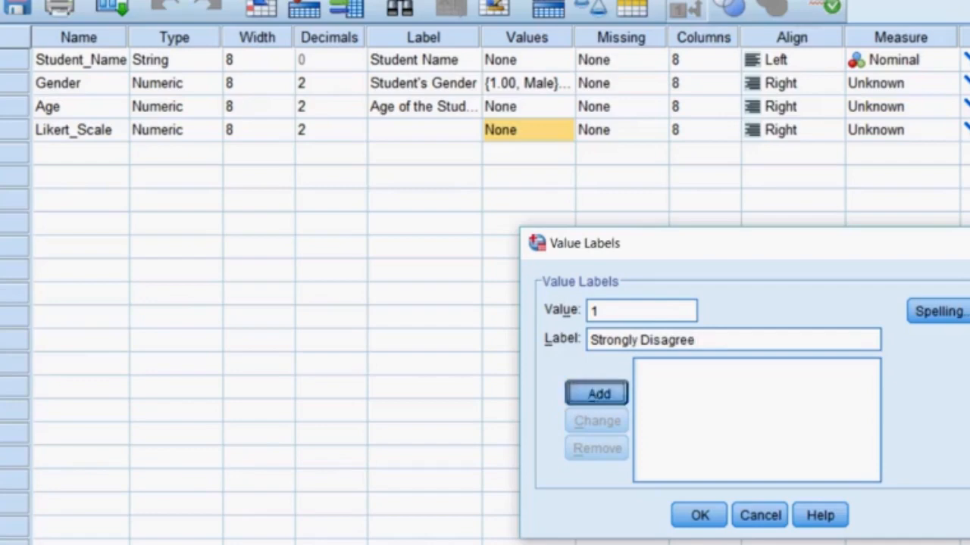
pyautogui.press('Return')
# Add value 2 with the label "Disagree" to Likert_Scale's value labels
pyautogui.write('2')
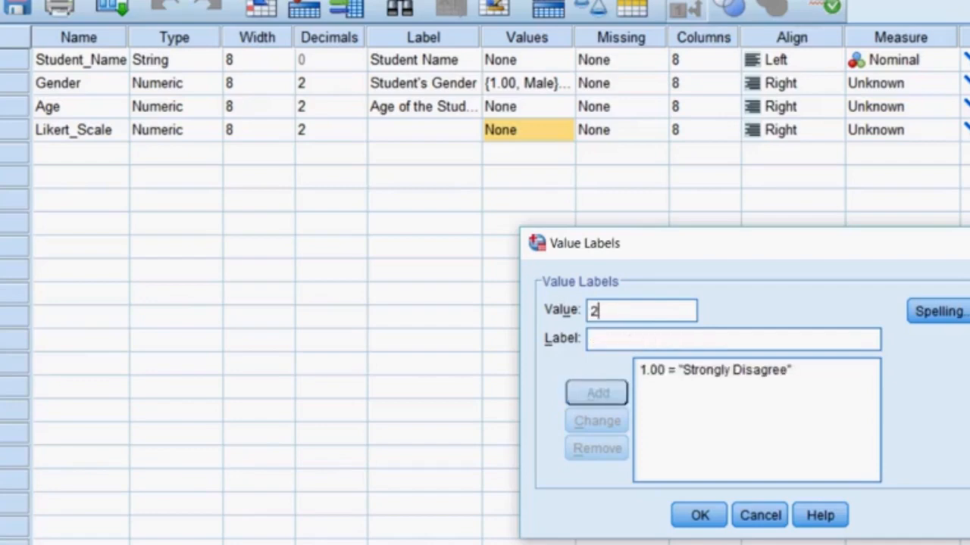
pyautogui.press('Tab')
pyautogui.write('Str')
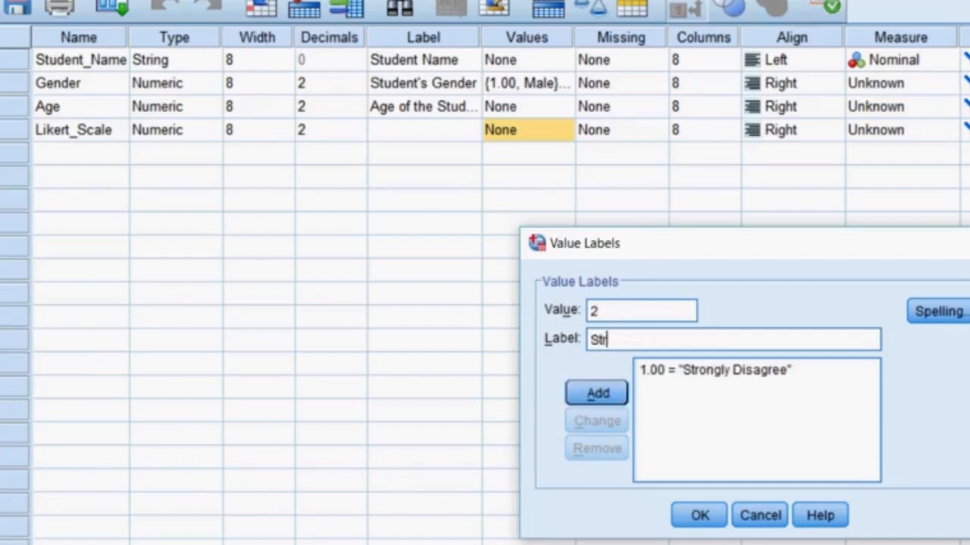
pyautogui.write('ongly')
pyautogui.press('BackSpace')
pyautogui.hotkey('ctrl', 'a')
pyautogui.press('BackSpace')
pyautogui.write('Disagree')
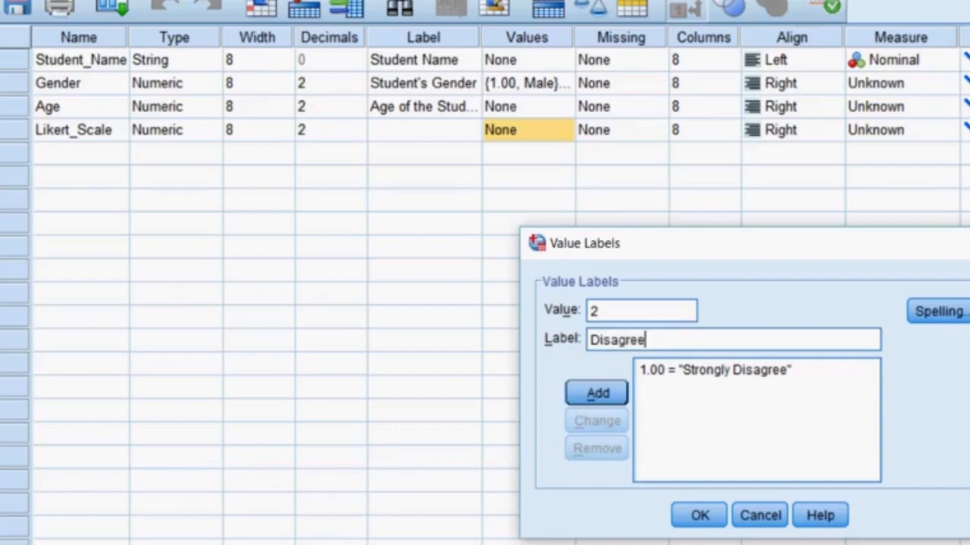
pyautogui.press('Return')
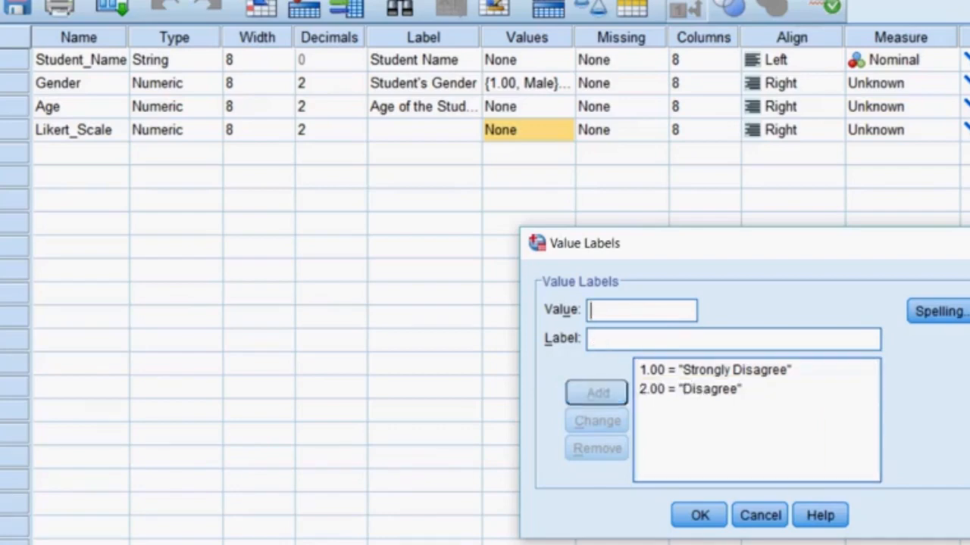
# Add Likert_Scale value labels 3 "Neither Agree nor Disagree", 4 "Agree" and 5 "Strongly Agree", and apply the definitions
pyautogui.write('3')
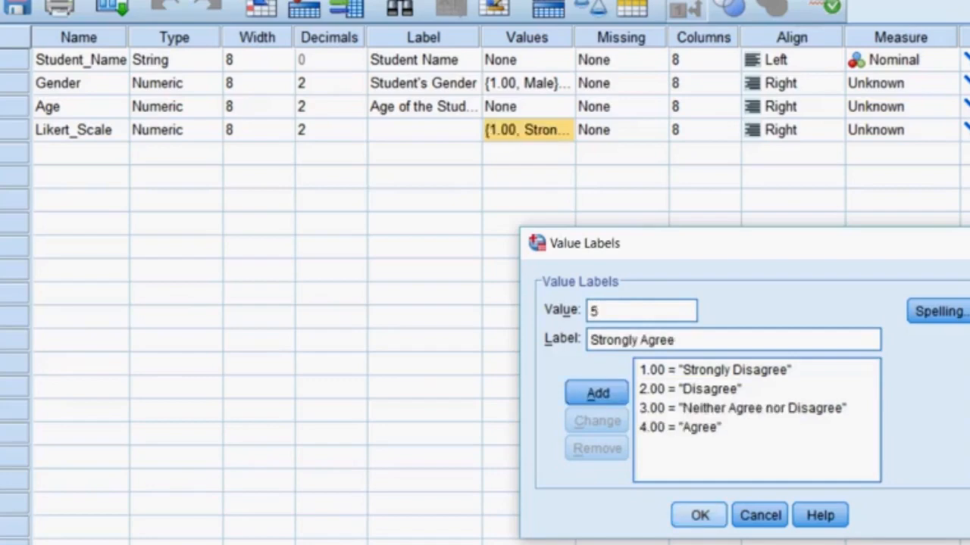
pyautogui.press('Return')
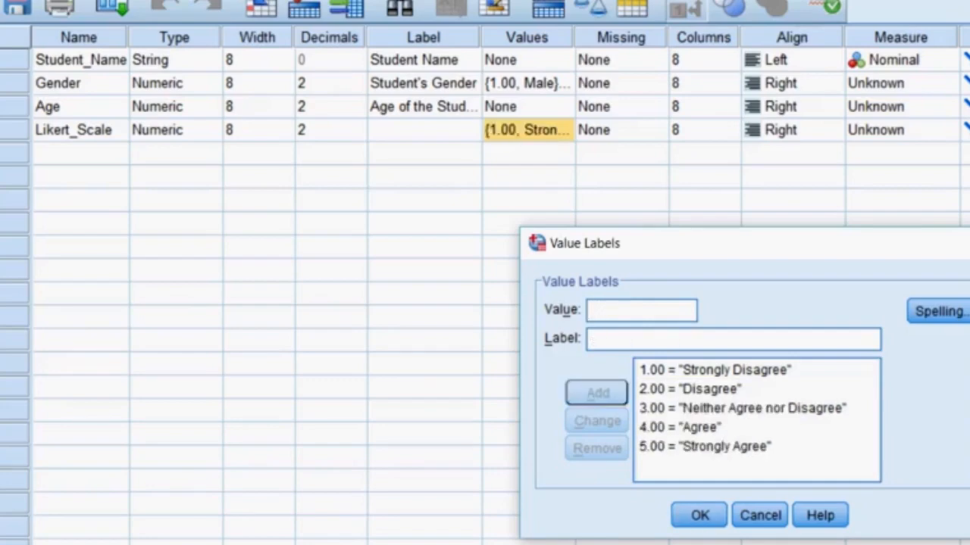
pyautogui.press('Return')
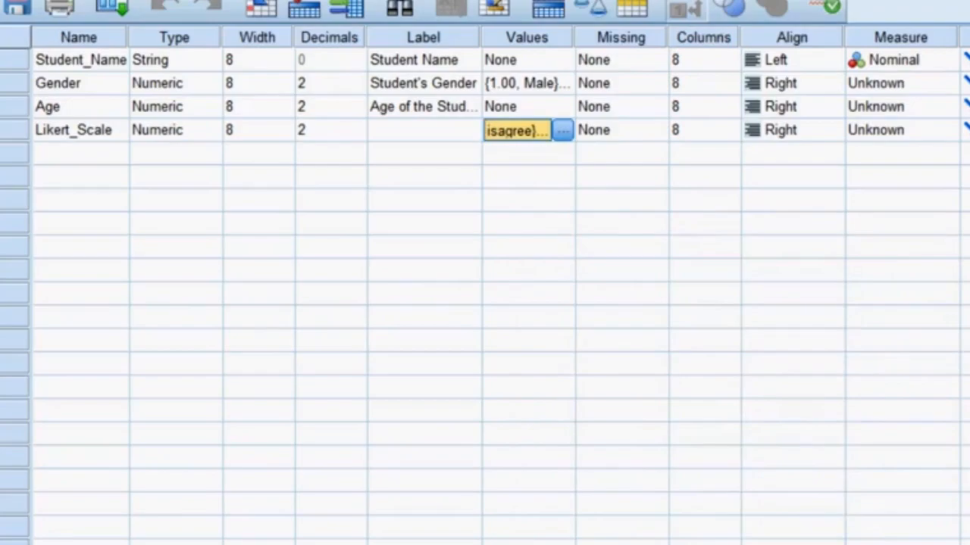
# In Data View, enter -99 as the Age value of the second case
pyautogui.click(606, 59)
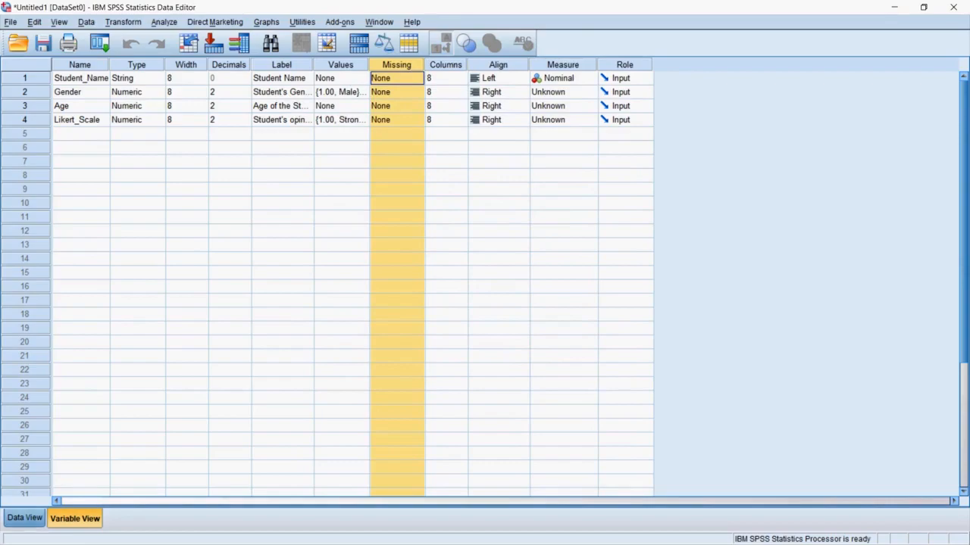
pyautogui.click(25, 518)
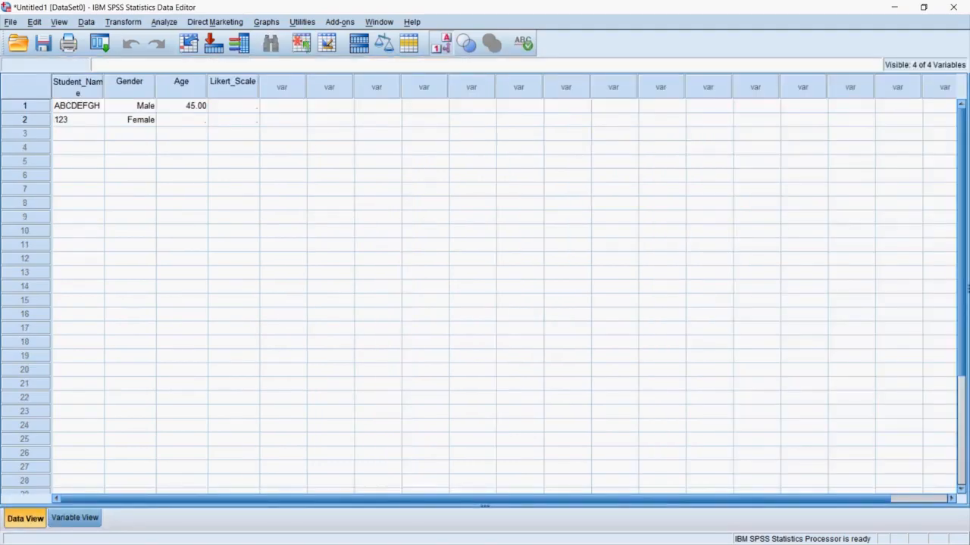
pyautogui.click(181, 120)
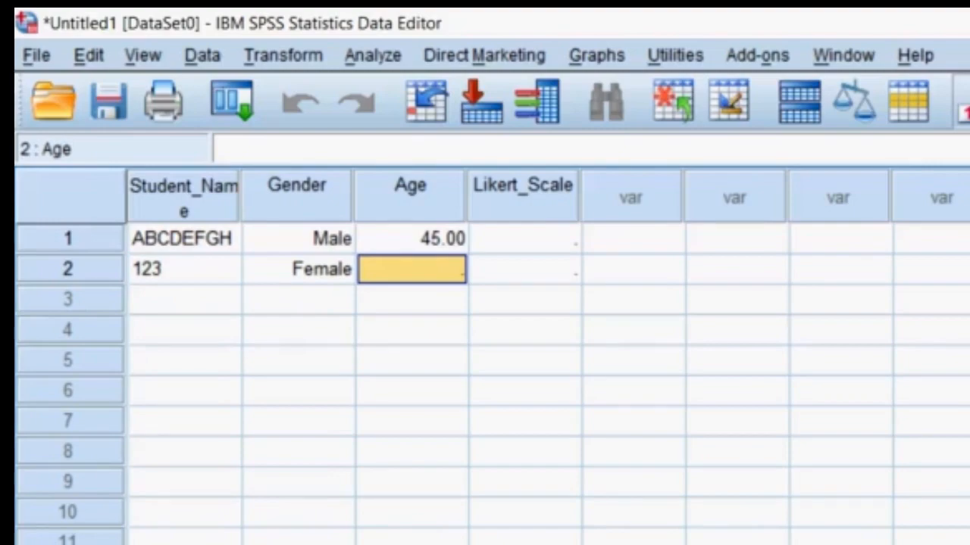
pyautogui.write('-99')
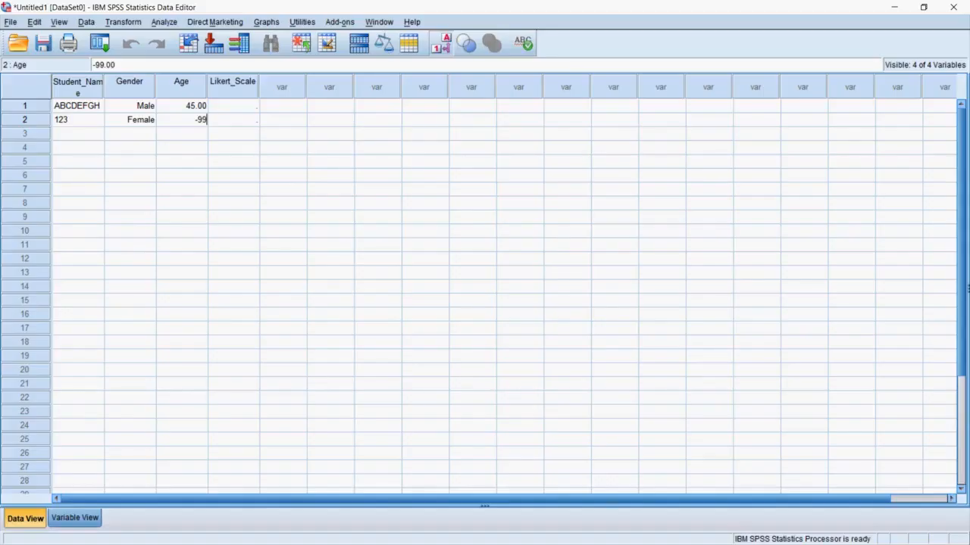
# In Variable View, define -99 as a discrete missing value for Age and apply it
pyautogui.click(75, 518)
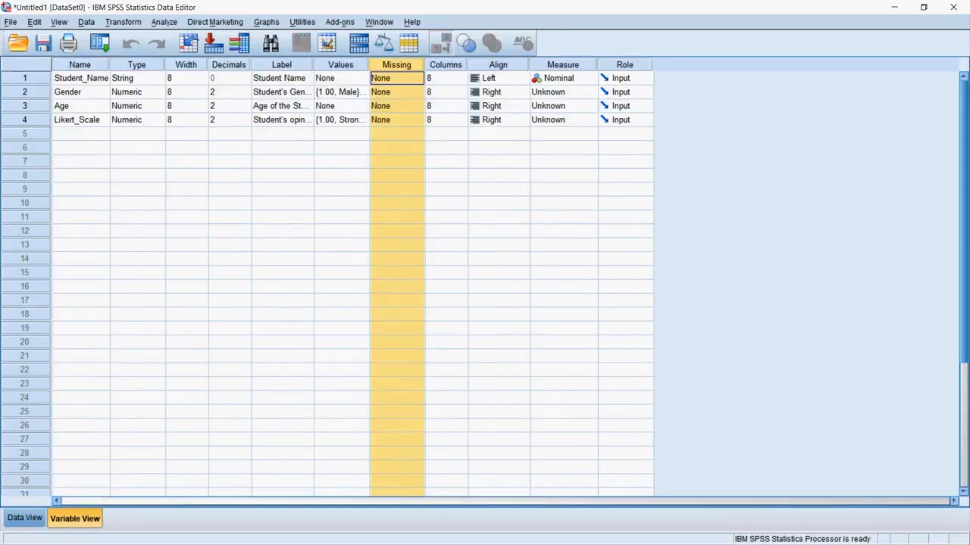
pyautogui.click(401, 120)
pyautogui.click(418, 106)
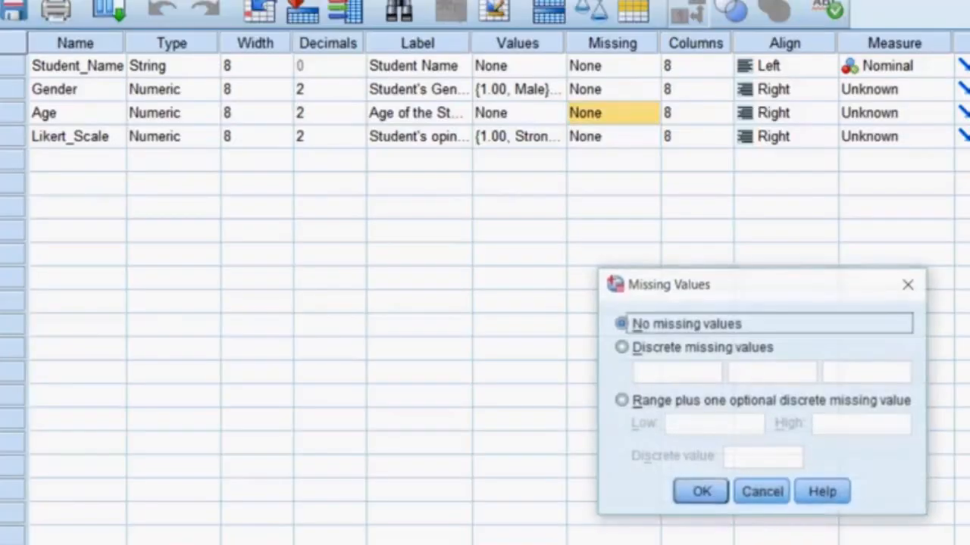
pyautogui.click(622, 347)
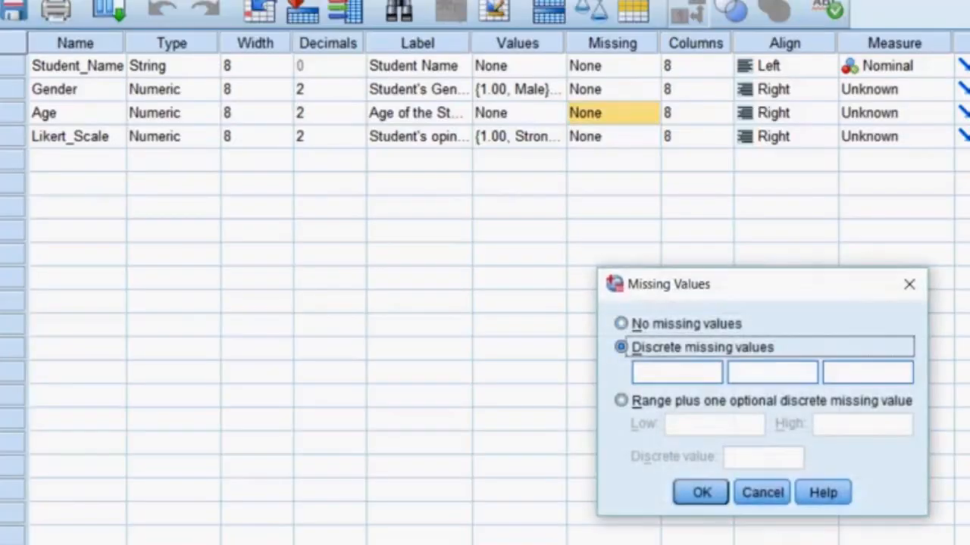
pyautogui.click(676, 372)
pyautogui.write('-99')
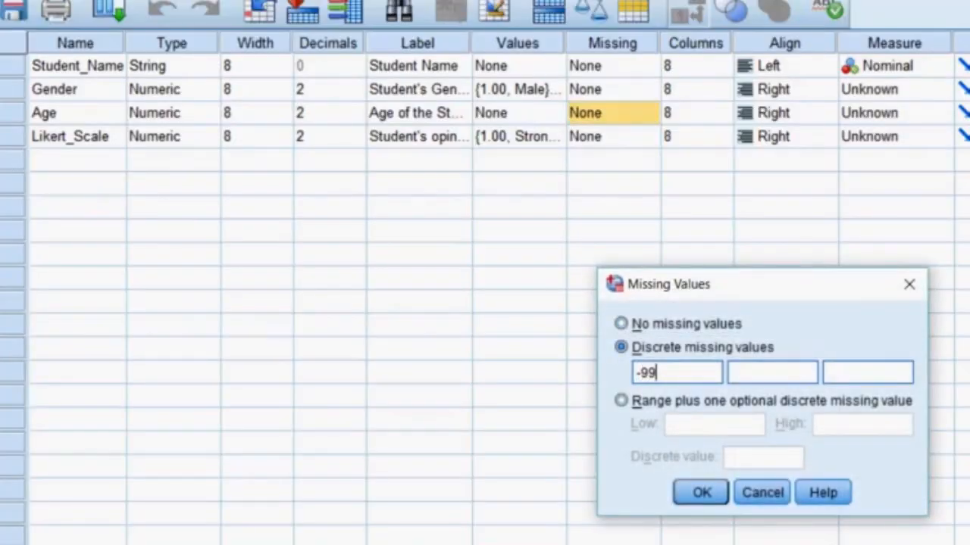
pyautogui.press('Return')
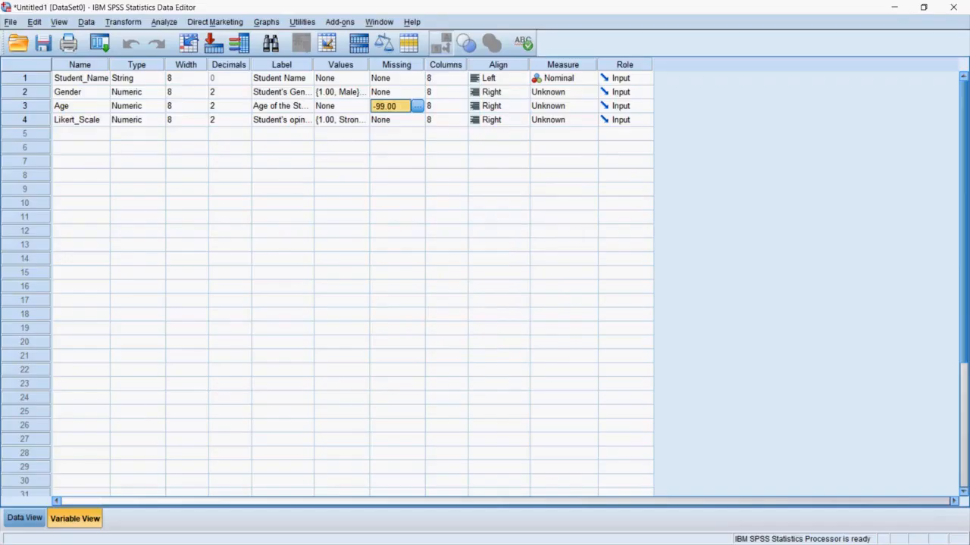
# Compare the cases and column widths in Data View with the Missing and Columns settings in Variable View
pyautogui.click(24, 518)
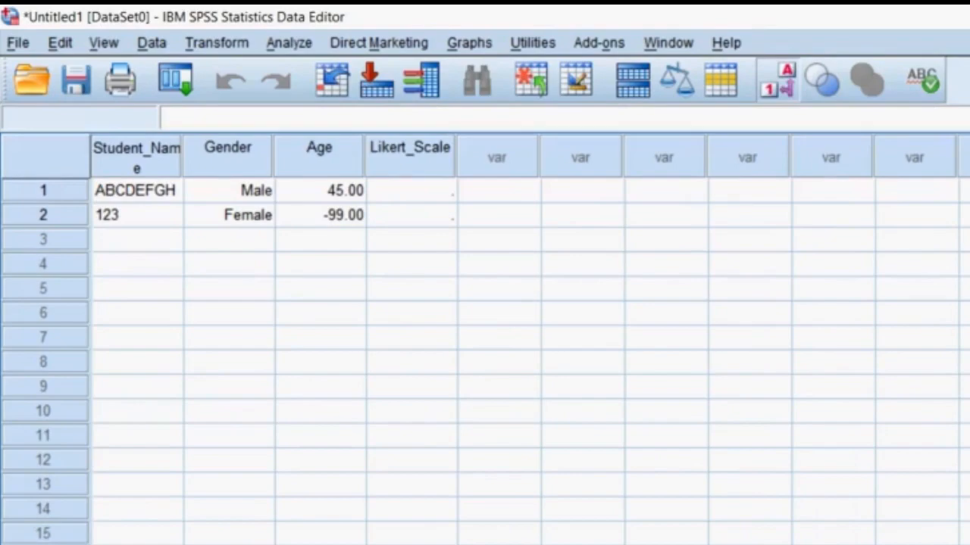
pyautogui.hotkey('ctrl', 't')
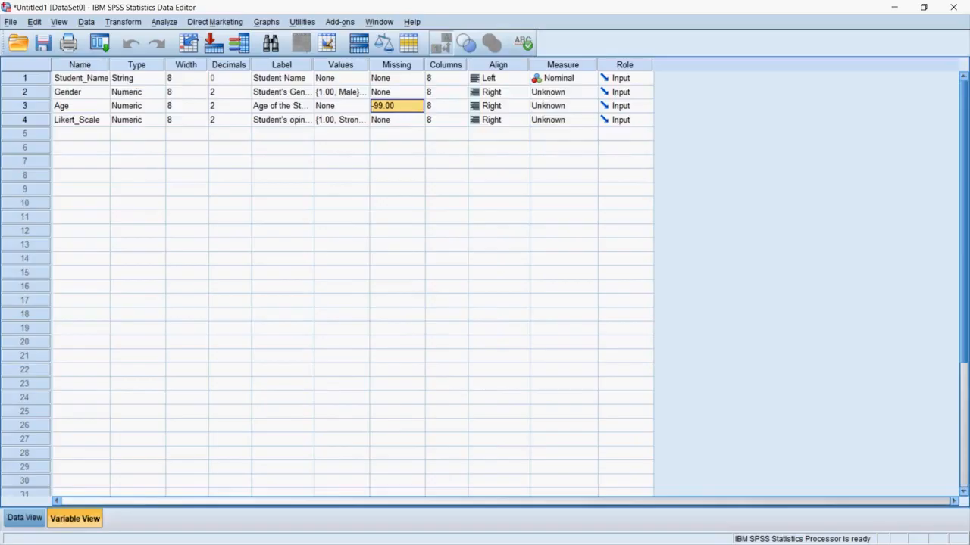
pyautogui.click(786, 118)
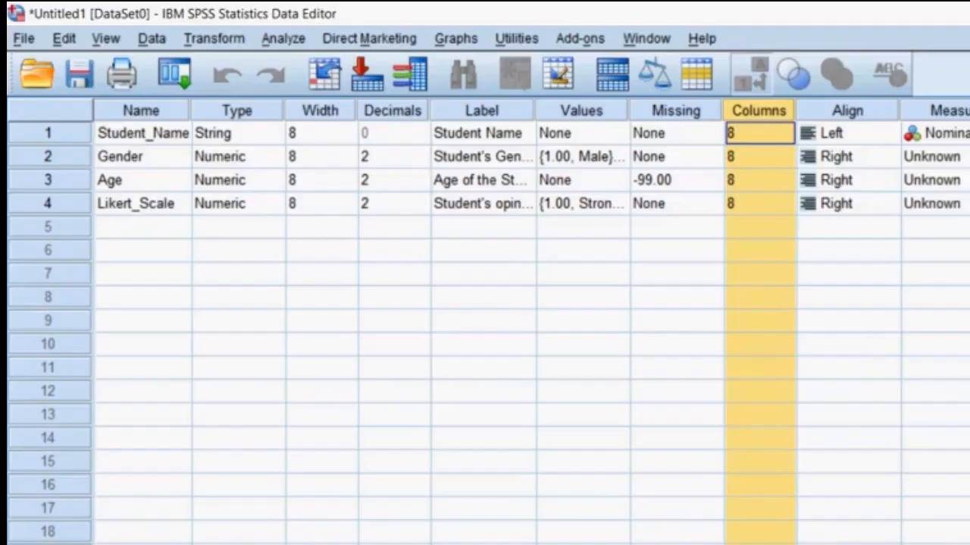
pyautogui.hotkey('ctrl', 't')
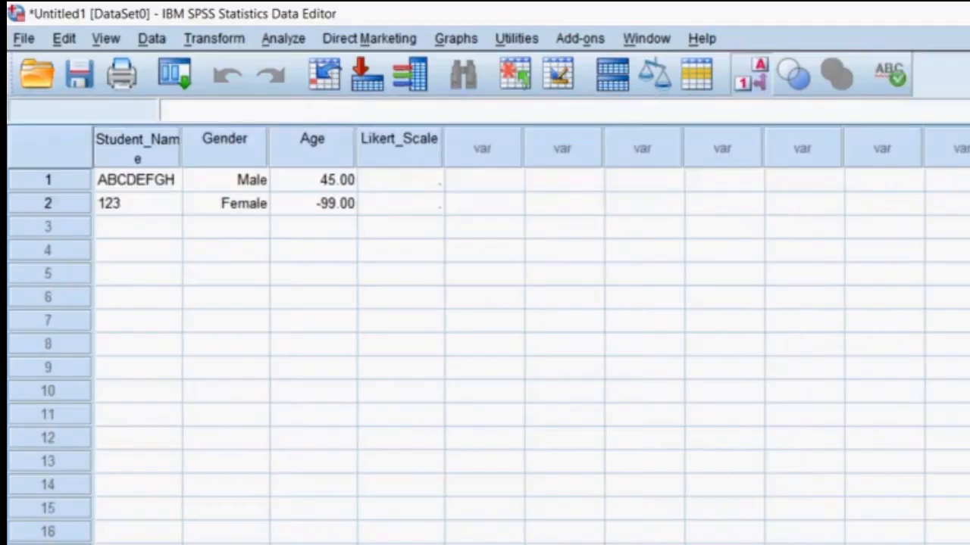
pyautogui.hotkey('ctrl', 't')
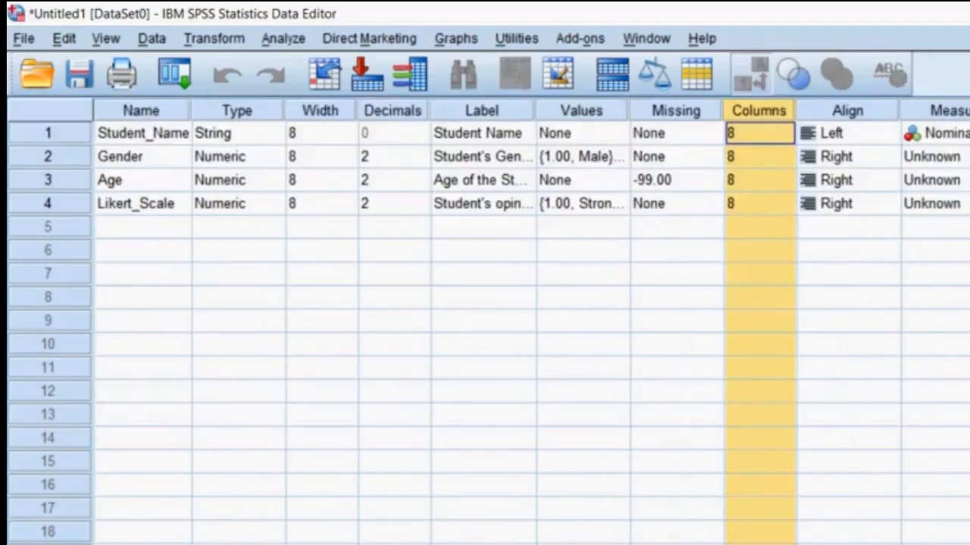
# Widen the Student_Name column, check it in Data View and return to Variable View
pyautogui.click(759, 180)
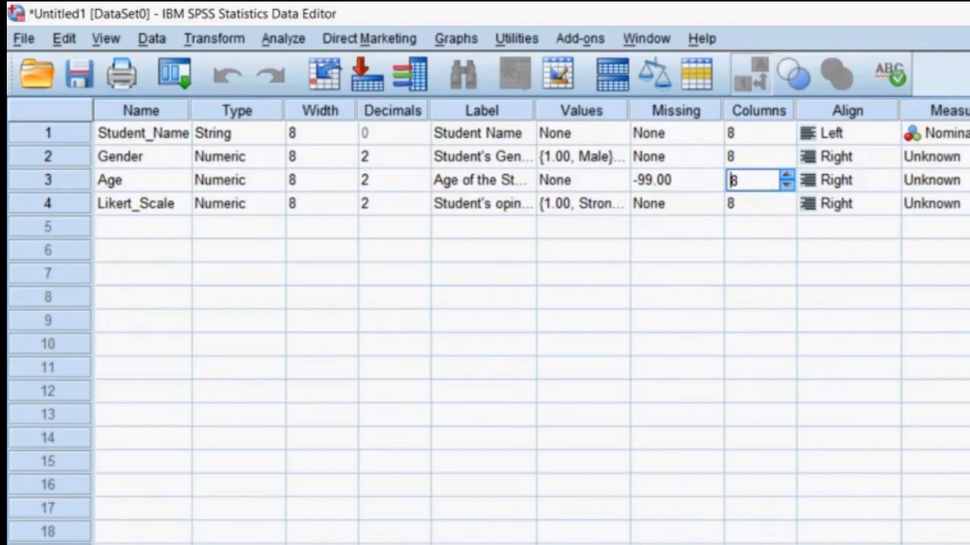
pyautogui.click(757, 134)
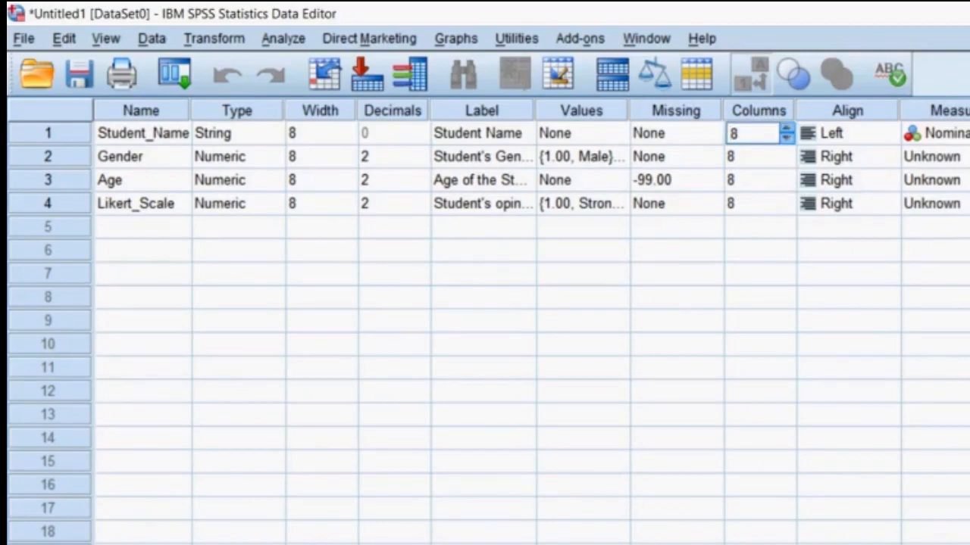
pyautogui.click(786, 128)
pyautogui.hotkey('ctrl', 't')
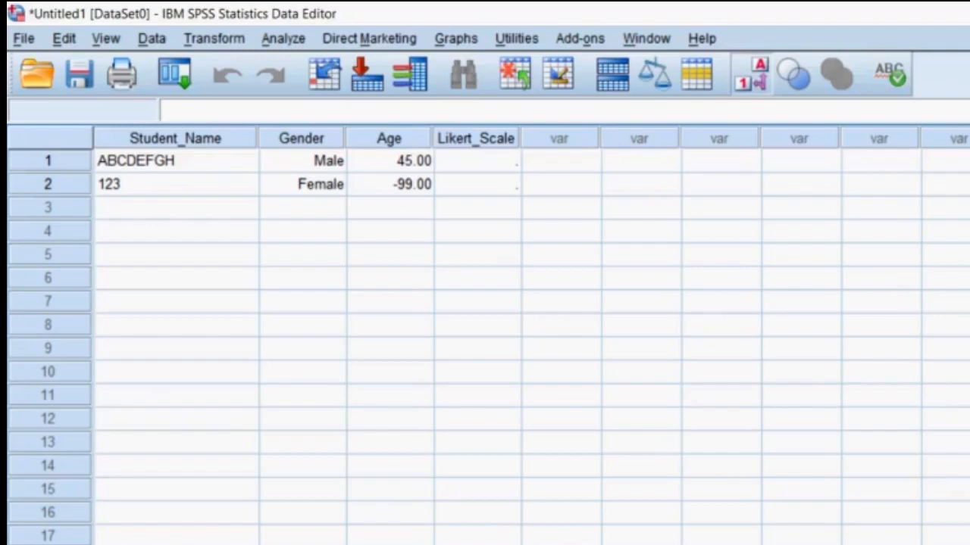
pyautogui.hotkey('ctrl', 't')
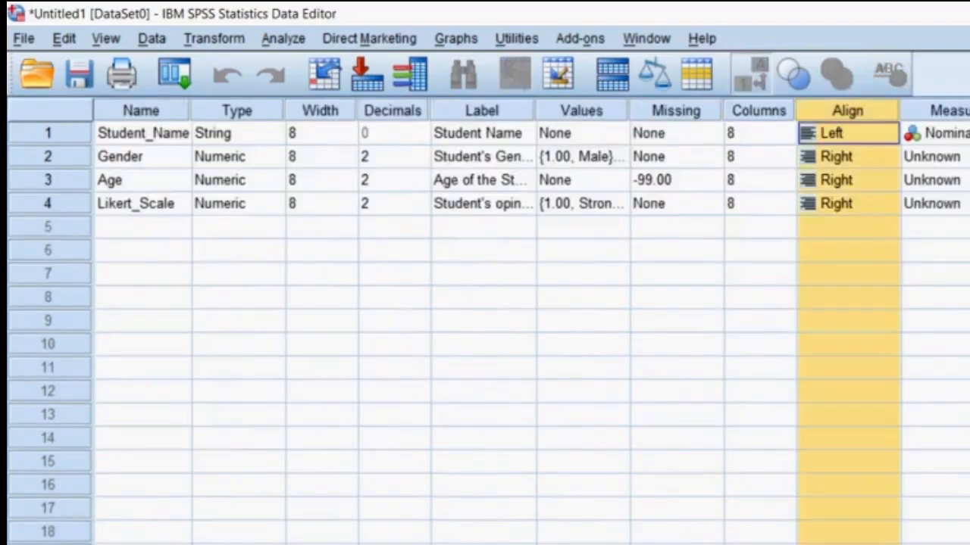
# Set Student_Name's alignment to Right and check the column in Data View
pyautogui.click(888, 134)
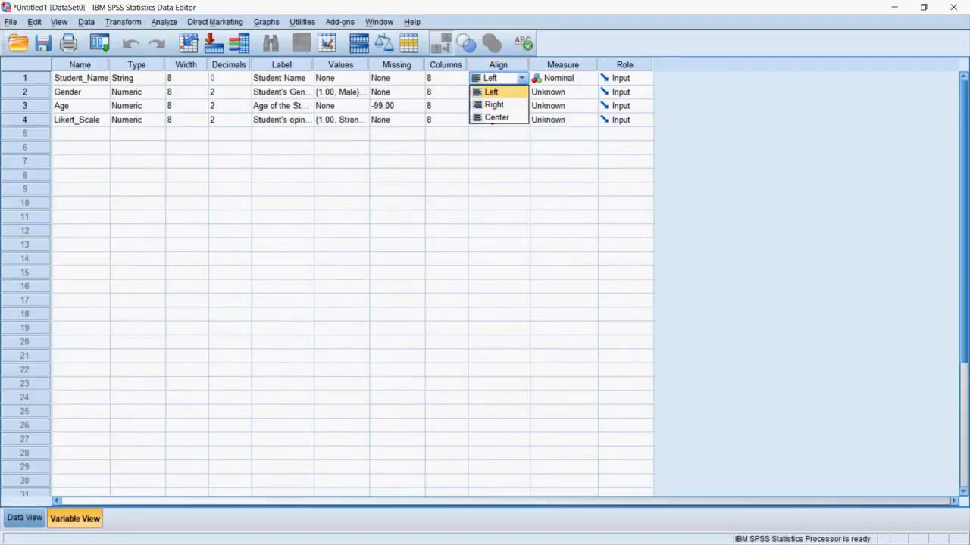
pyautogui.press('Down')
pyautogui.press('Down')
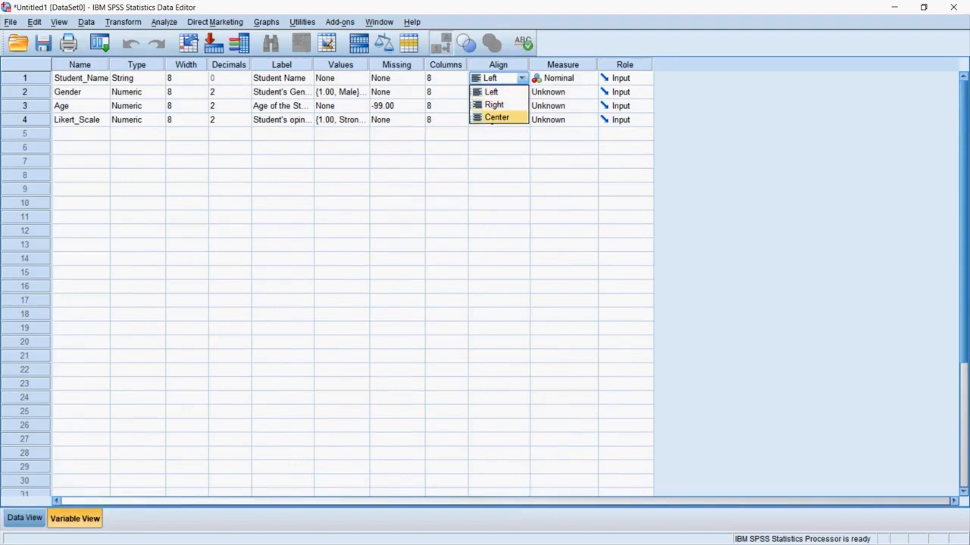
pyautogui.press('Up')
pyautogui.press('Return')
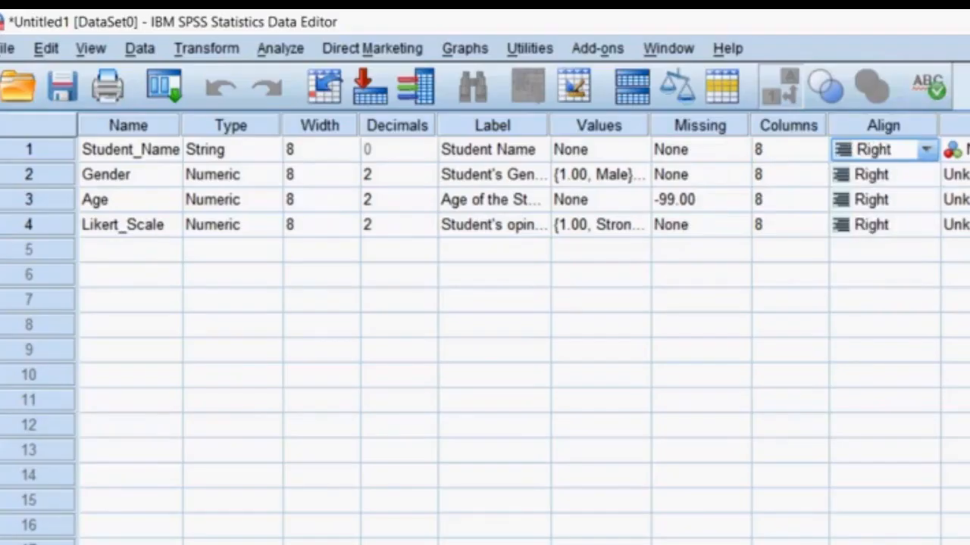
pyautogui.hotkey('ctrl', 't')
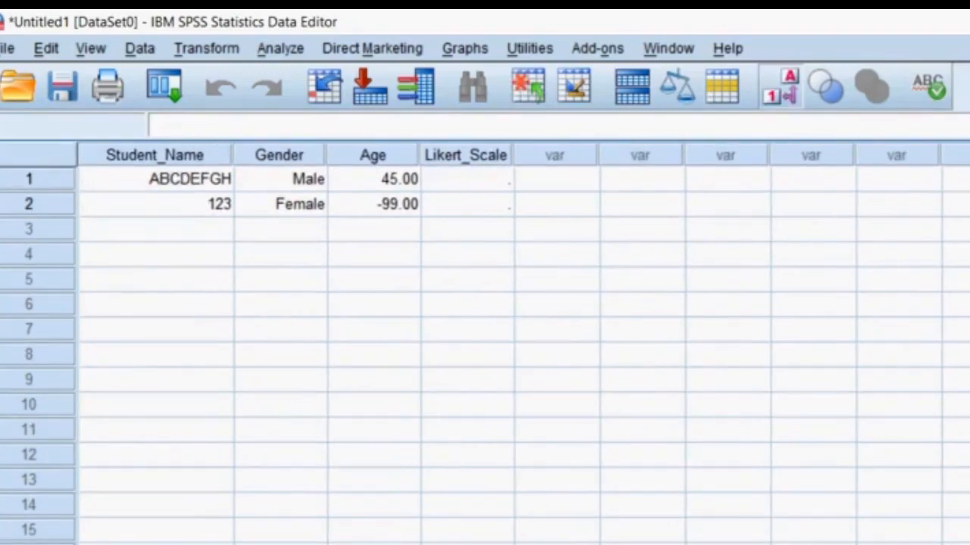
# Narrow the Student_Name column in Data View to a width of 9 and return to Variable View
pyautogui.moveTo(233, 154); pyautogui.dragTo(181, 155)
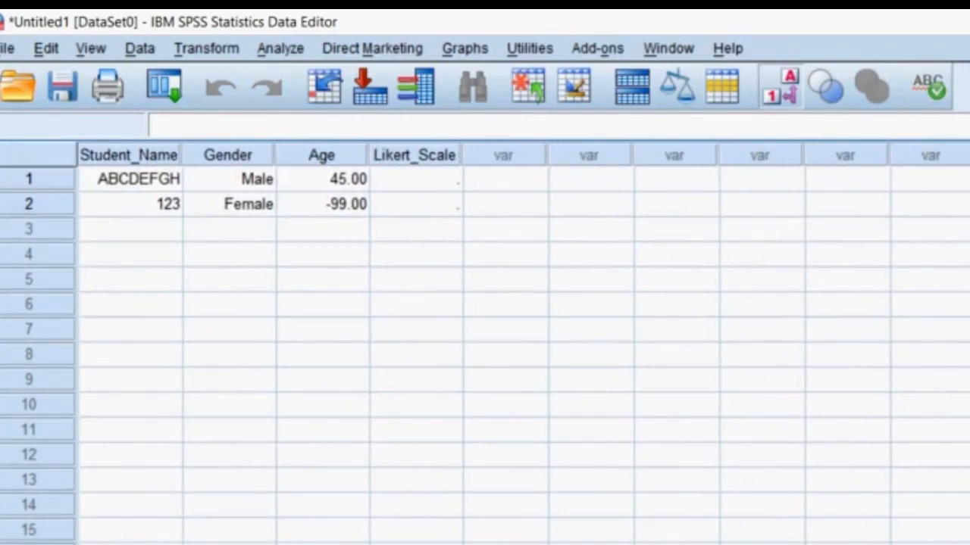
pyautogui.click(228, 154)
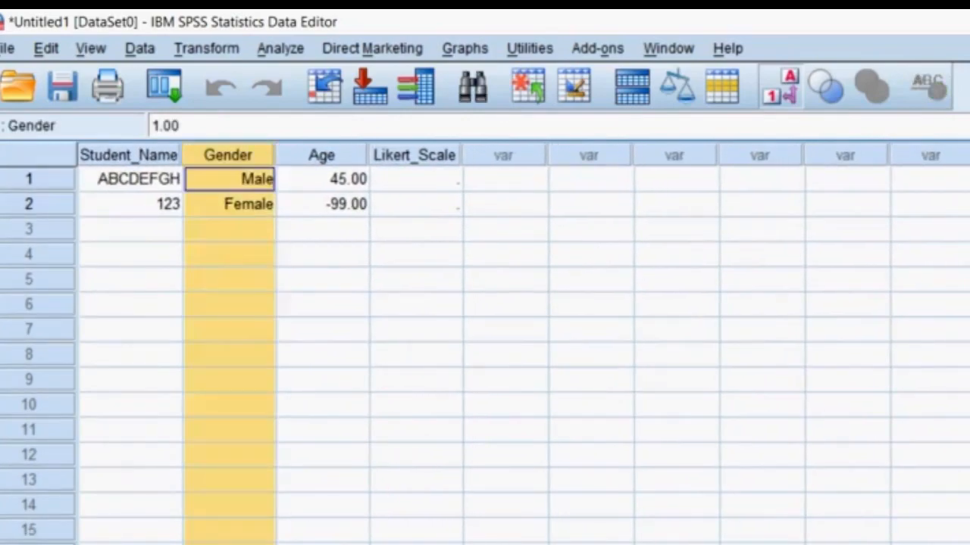
pyautogui.hotkey('ctrl', 't')
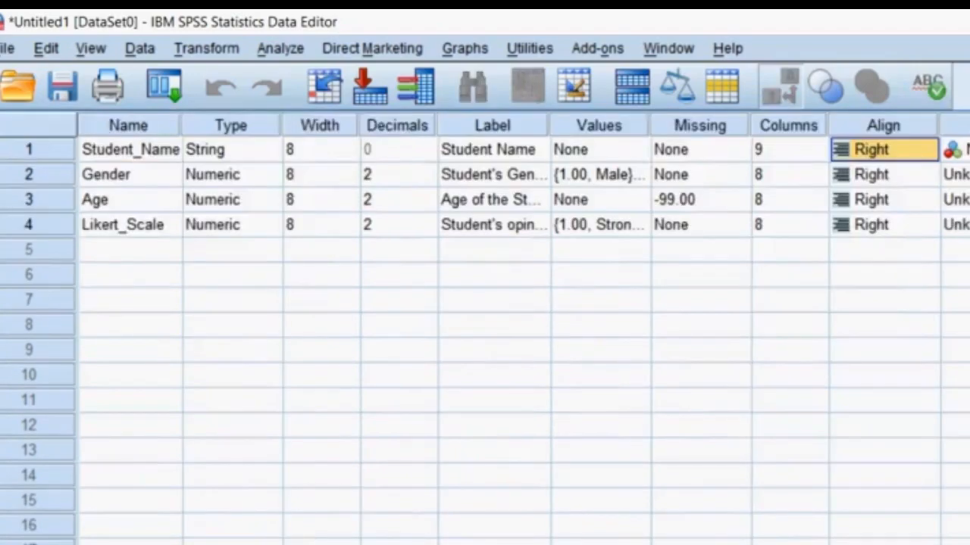
# Set Gender's alignment to Center
pyautogui.click(925, 175)
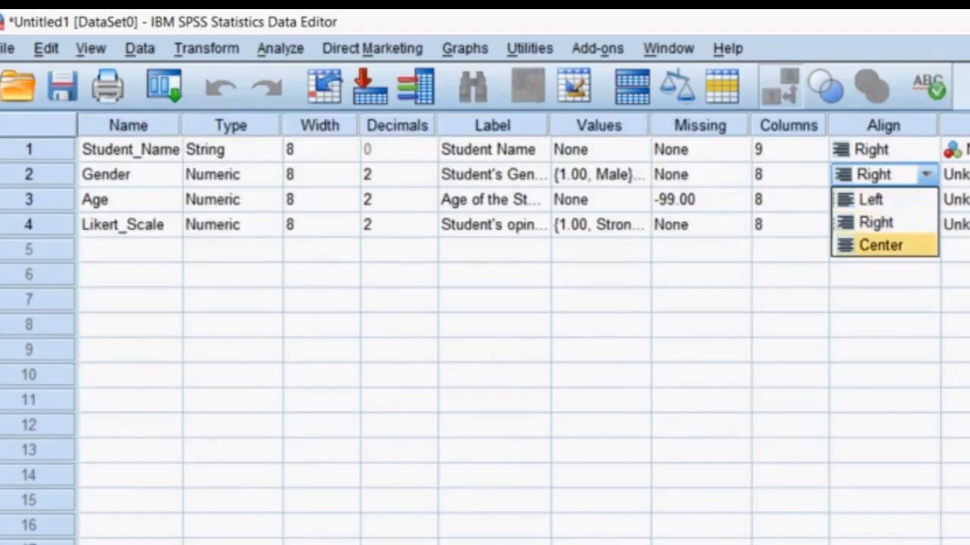
pyautogui.press('Return')
pyautogui.click(896, 170)
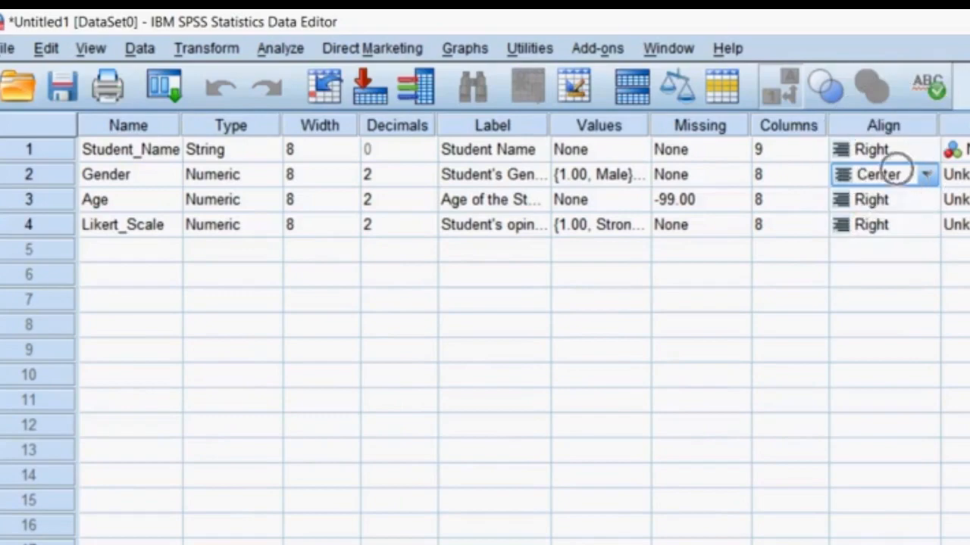
pyautogui.hotkey('ctrl', 't')
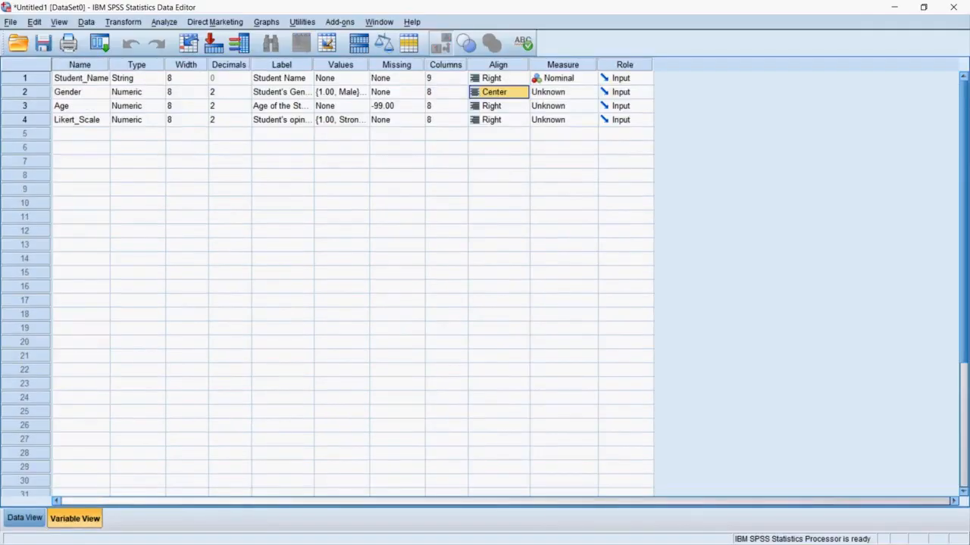
# Set the measurement level of Likert_Scale to Scale and of Student_Name to Nominal
pyautogui.click(589, 78)
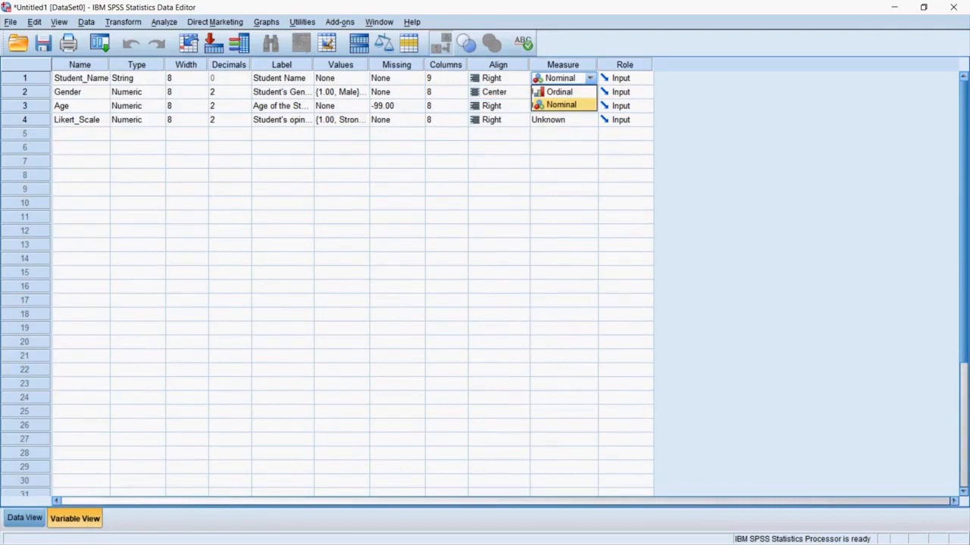
pyautogui.click(589, 120)
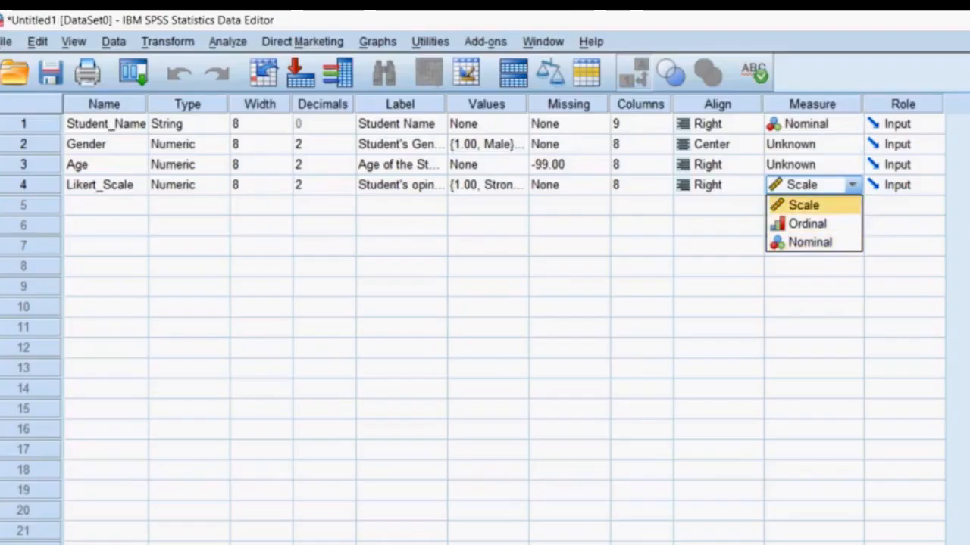
pyautogui.click(852, 124)
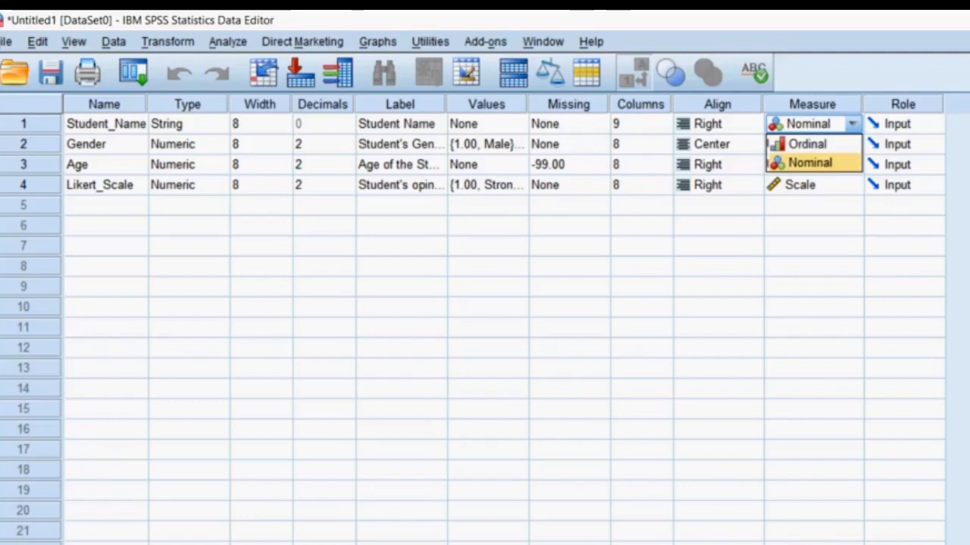
pyautogui.click(810, 163)
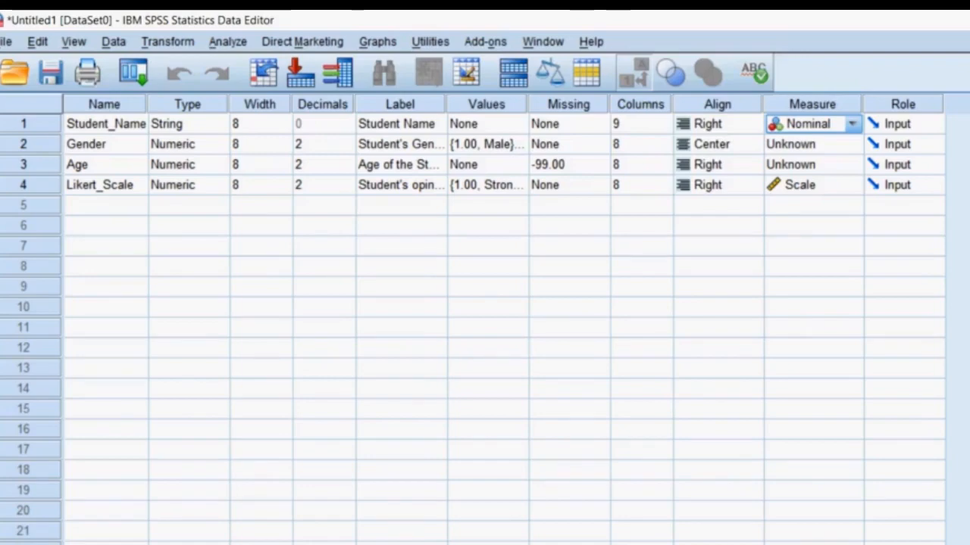
# Set the measurement level of Gender to Nominal and of Age to Scale
pyautogui.click(851, 143)
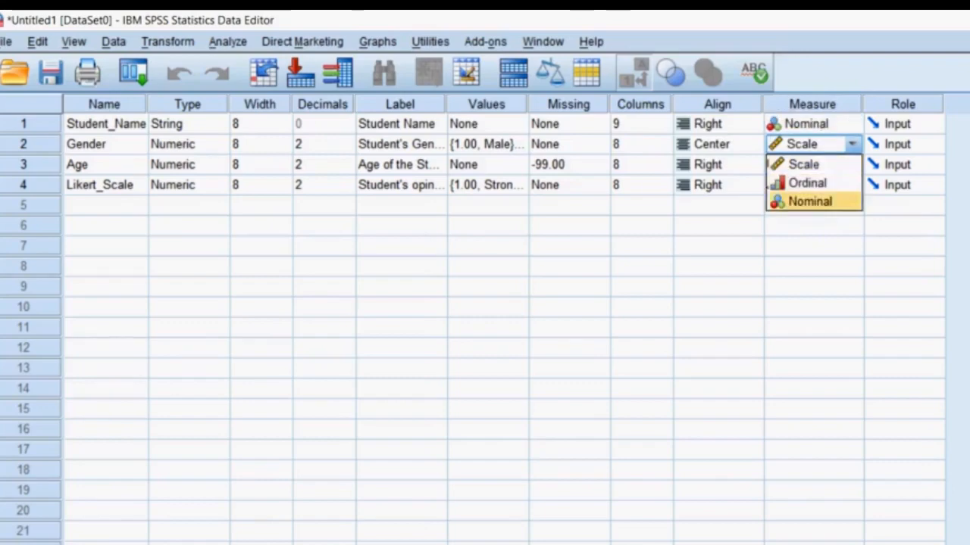
pyautogui.click(810, 201)
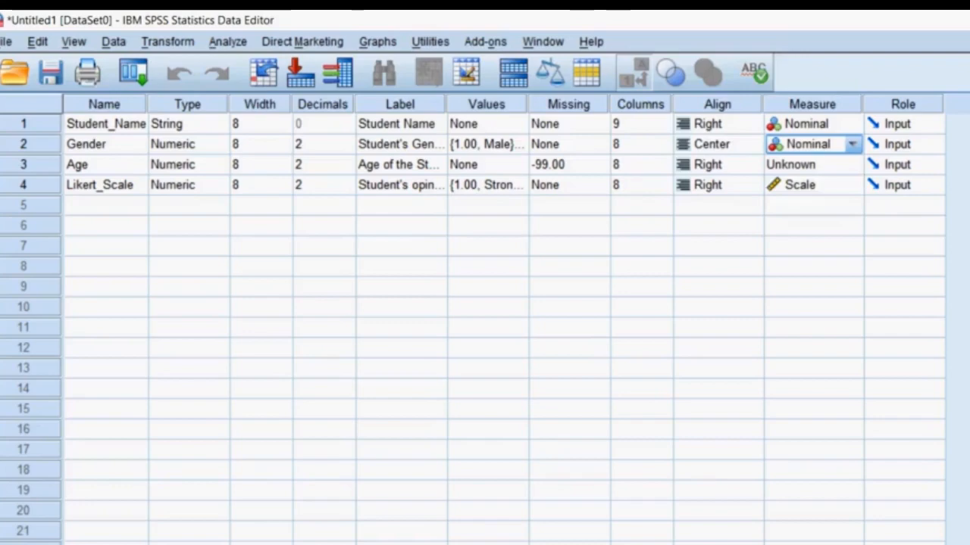
pyautogui.click(852, 165)
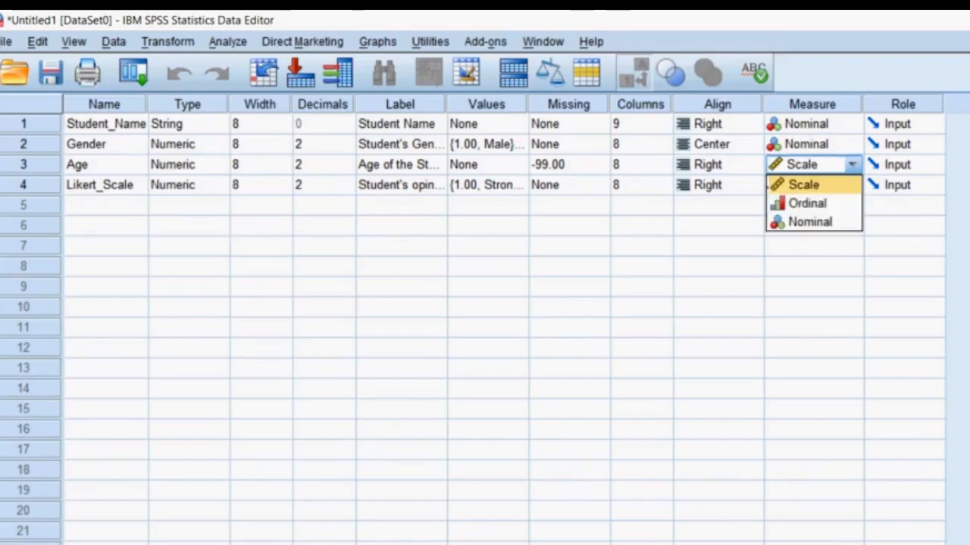
pyautogui.click(804, 184)
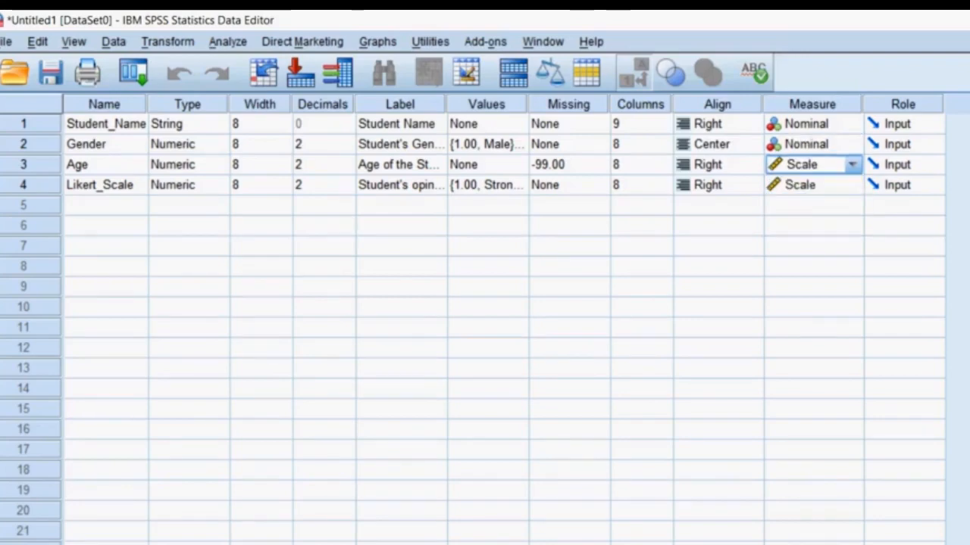
# Change the measurement level of Likert_Scale to Ordinal
pyautogui.click(851, 185)
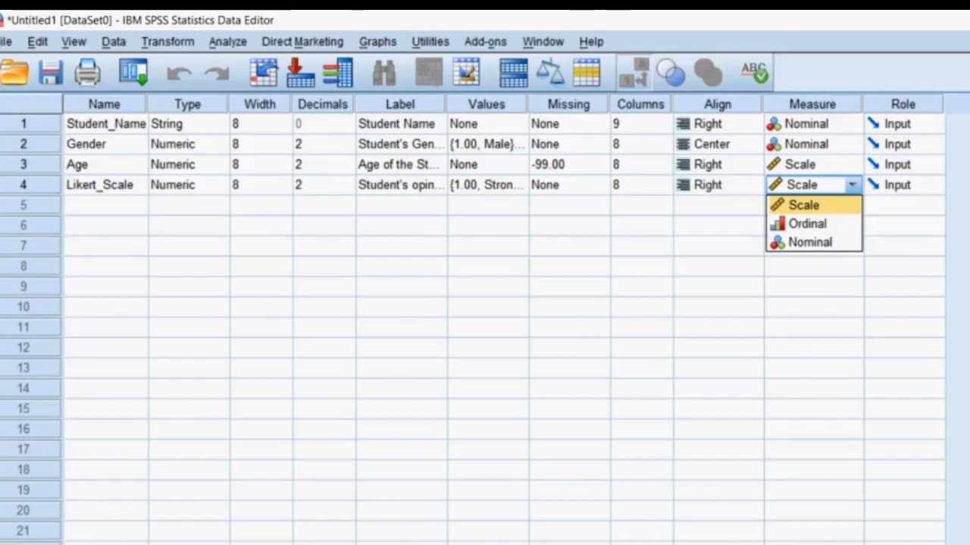
pyautogui.press('Down')
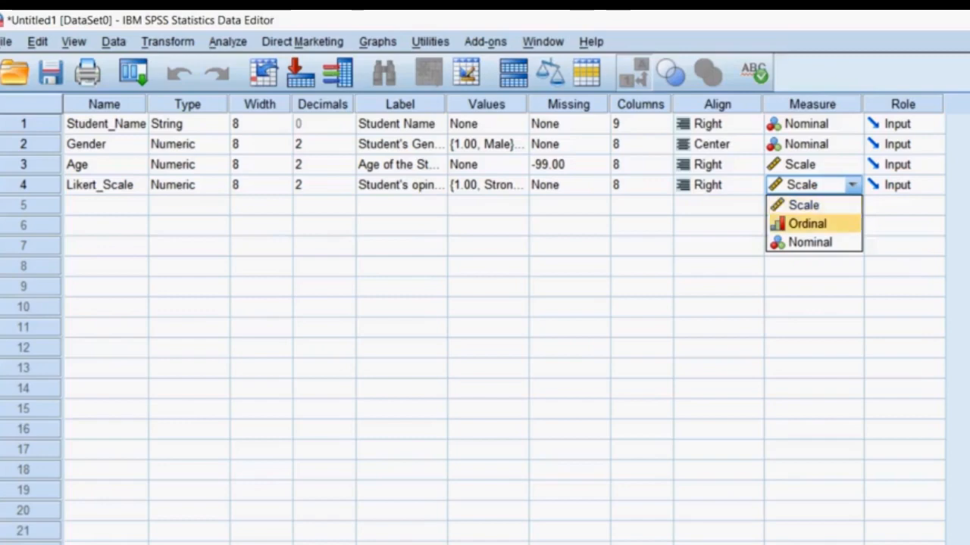
pyautogui.press('Return')
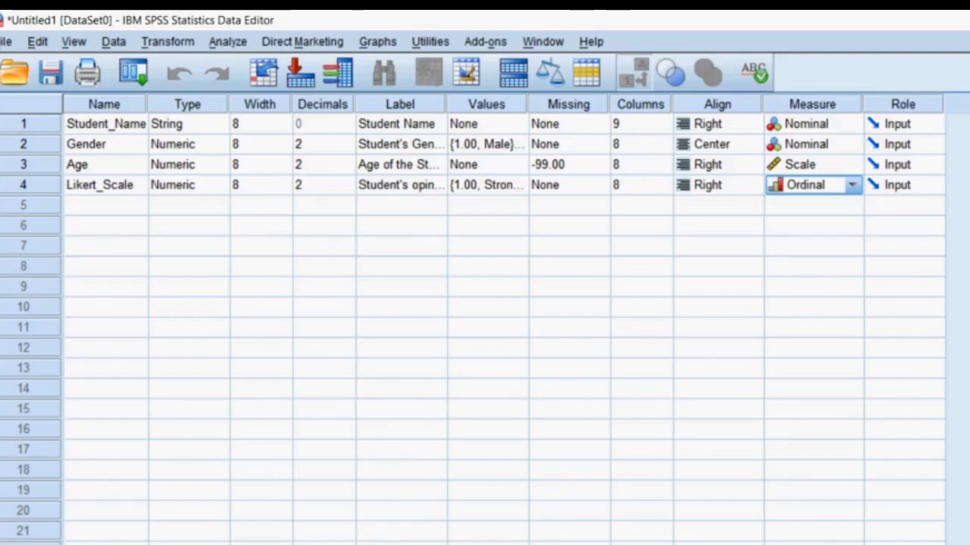
# Examine the role options available for Student_Name, leaving its role as Input
pyautogui.click(903, 104)
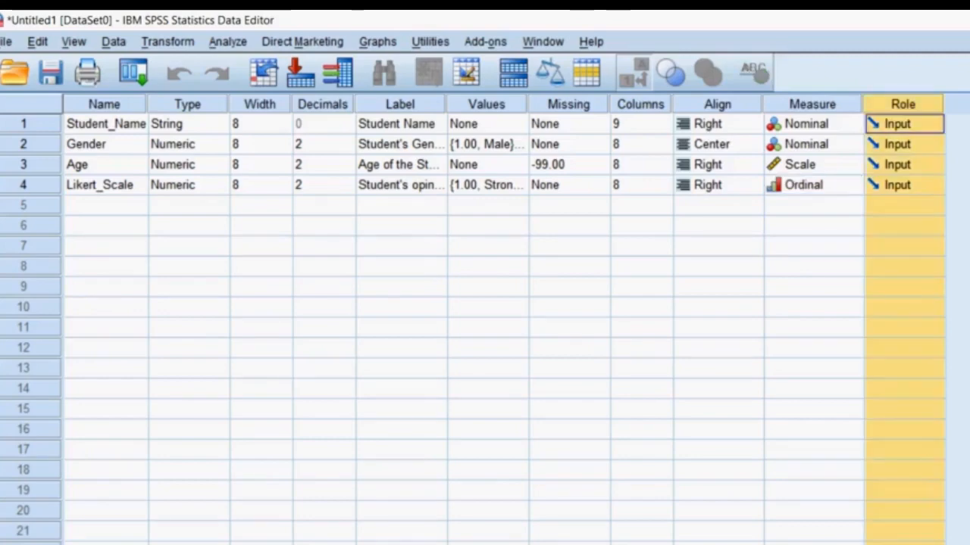
pyautogui.click(933, 124)
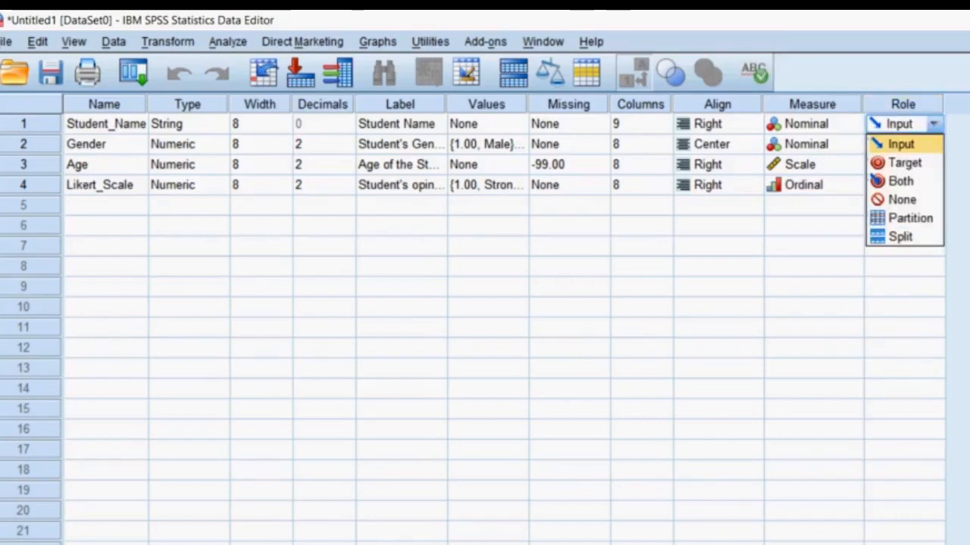
pyautogui.press('Escape')
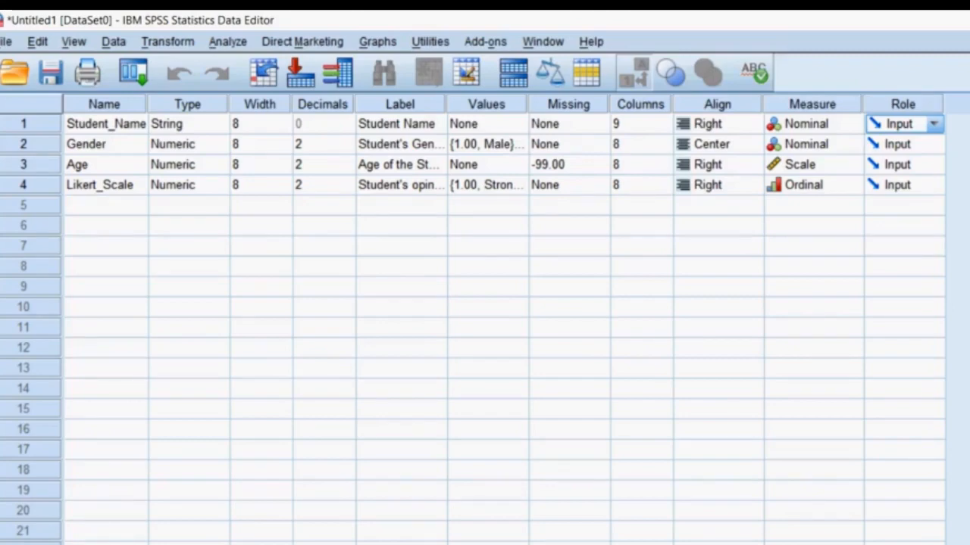
# Switch to Data View and go through the Gender, Age and Likert_Scale columns
pyautogui.click(104, 104)
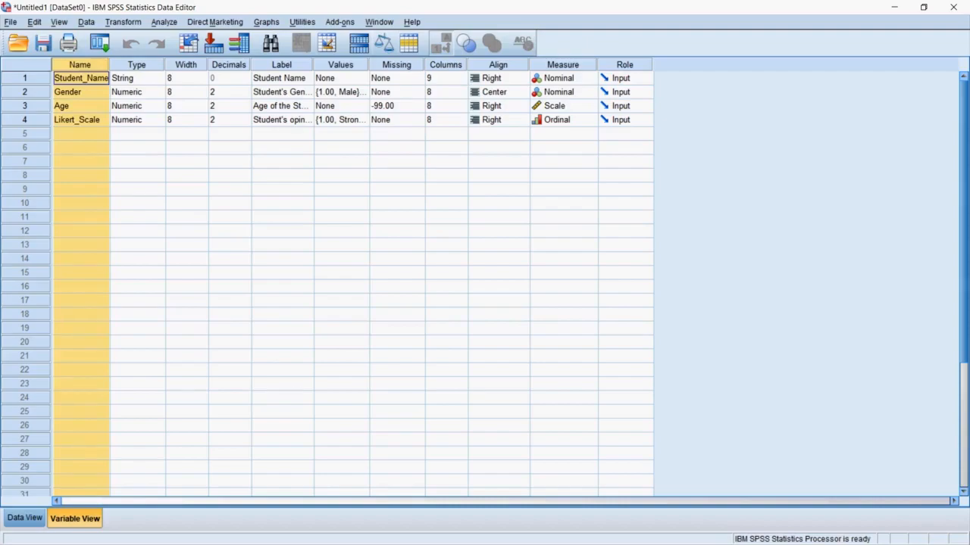
pyautogui.click(25, 518)
pyautogui.click(136, 95)
pyautogui.click(187, 94)
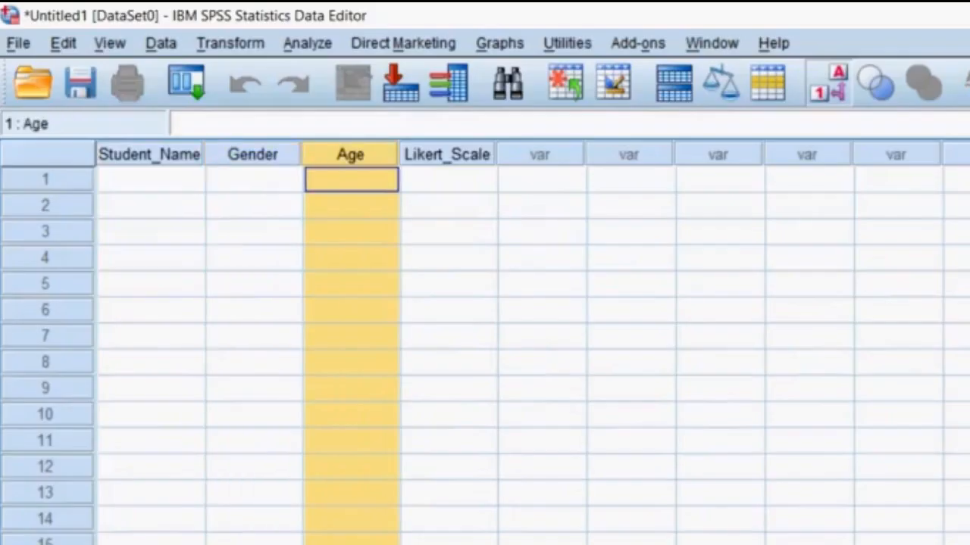
pyautogui.click(447, 154)
# Enter the first three students' names in rows 1 to 3 of the Student_Name column
pyautogui.click(152, 180)
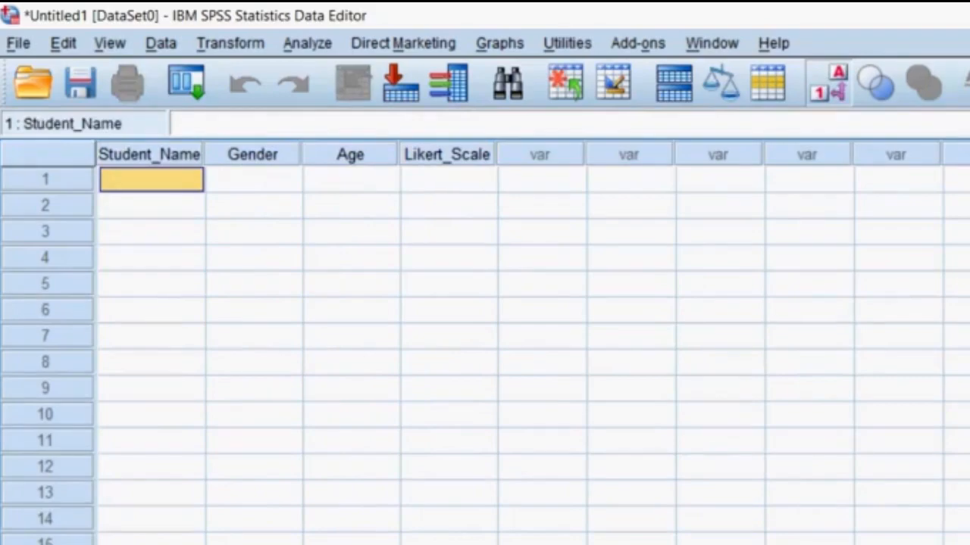
pyautogui.write('R')
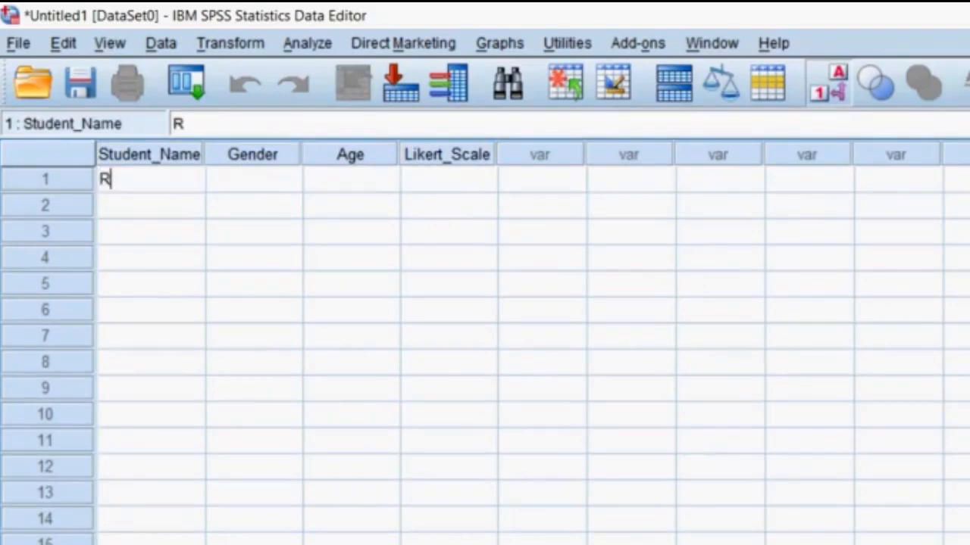
pyautogui.write('ahim')
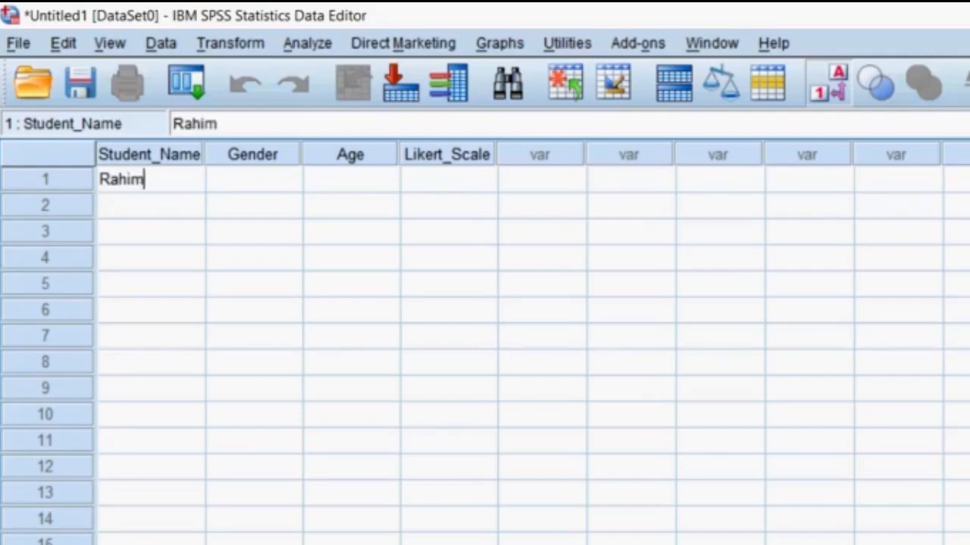
pyautogui.press('Return')
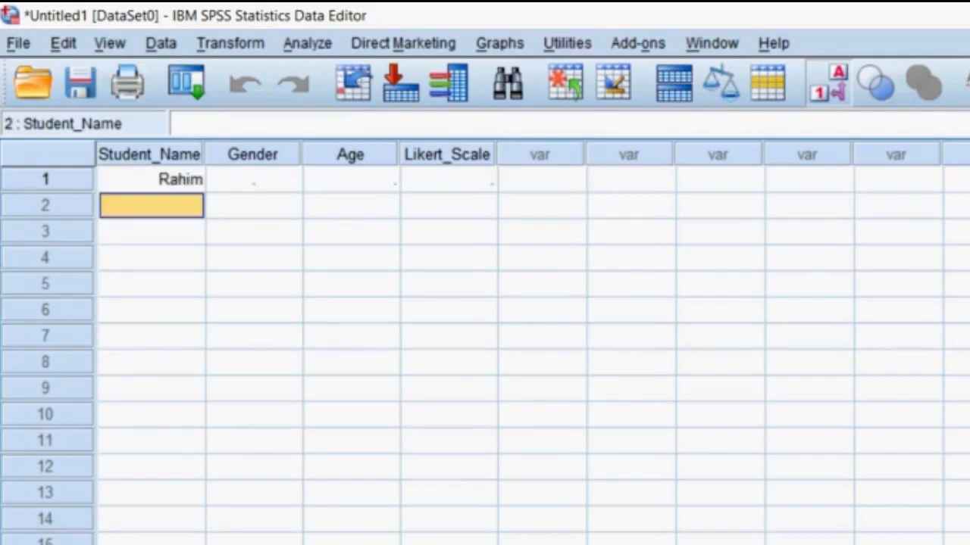
pyautogui.write('Mike')
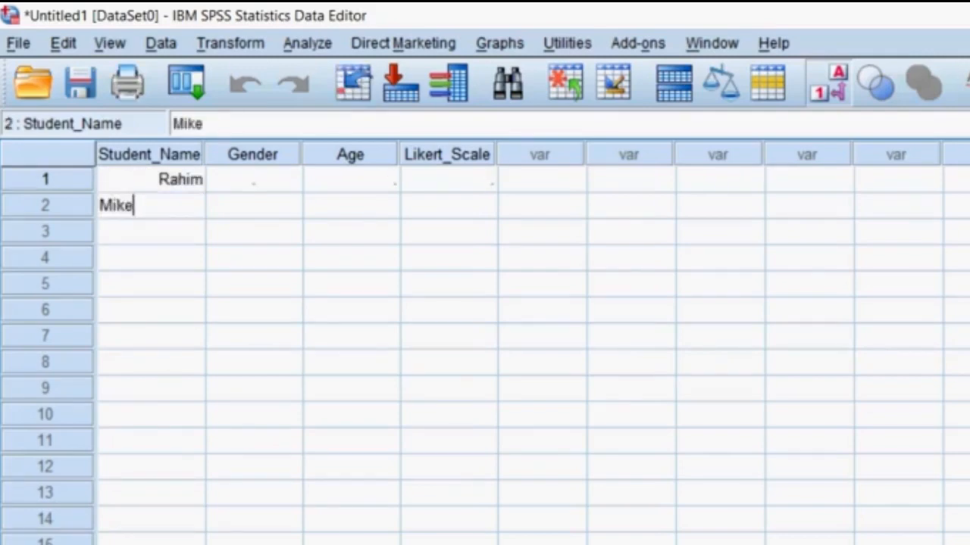
pyautogui.press('Return')
pyautogui.write('S')
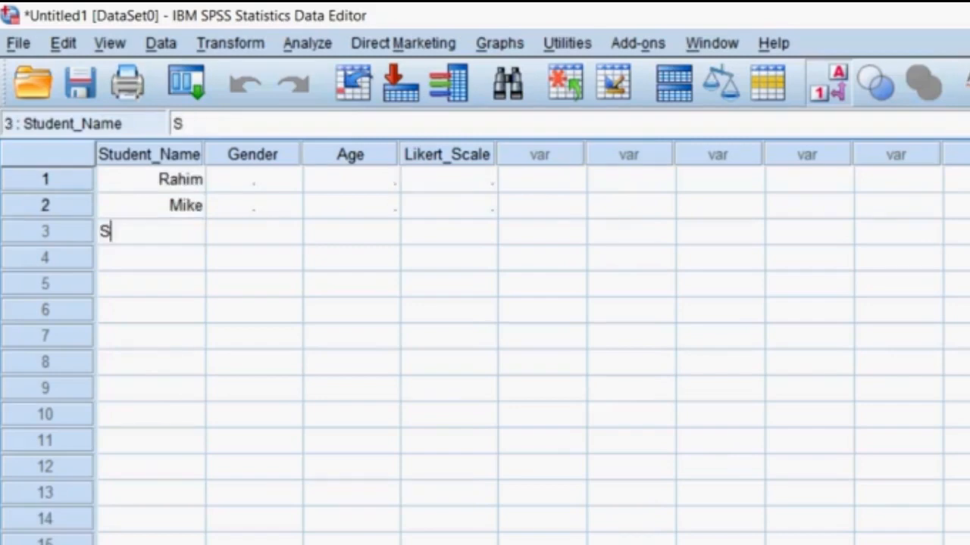
pyautogui.write('amu')
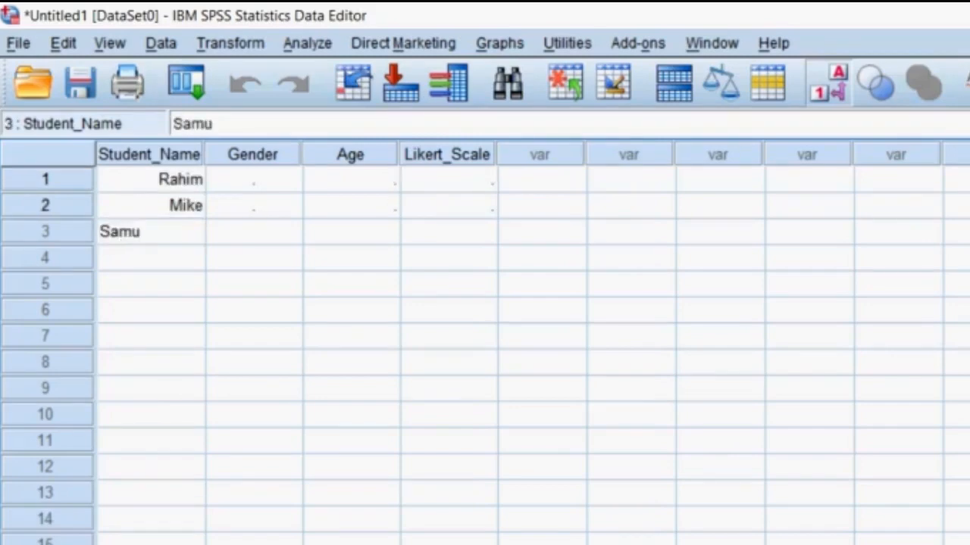
pyautogui.press('BackSpace')
pyautogui.write('i')
pyautogui.press('Return')
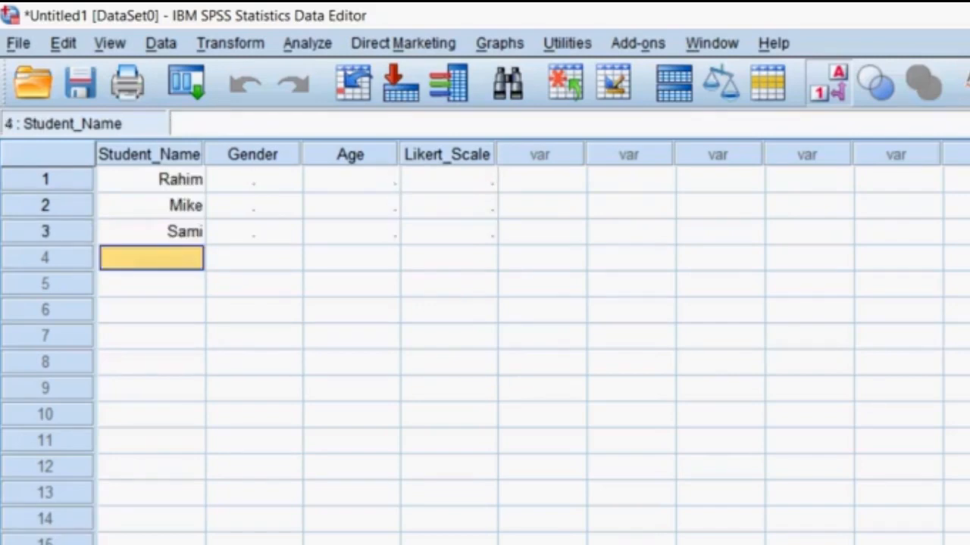
# Enter the remaining two students' names in rows 4 and 5 of the Student_Name column
pyautogui.write('Ru')
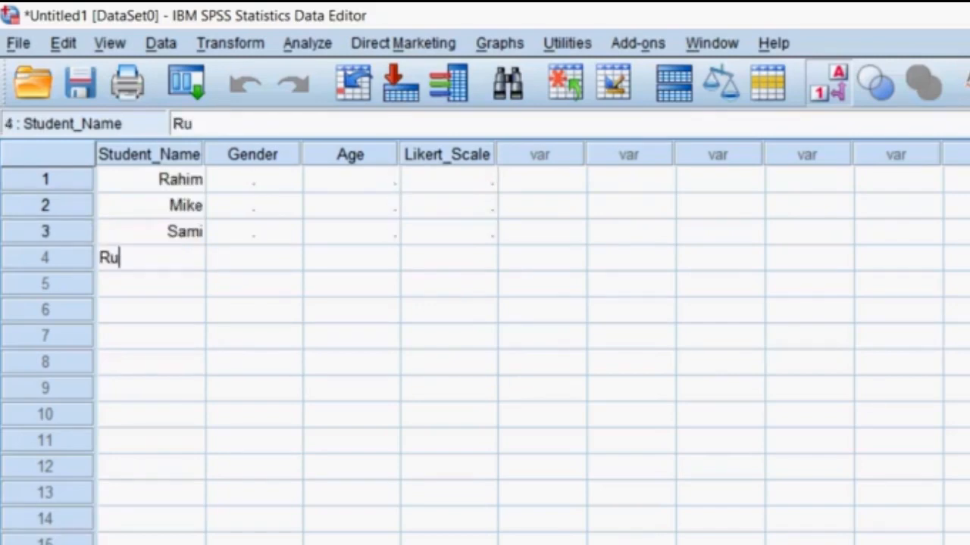
pyautogui.write('mi')
pyautogui.press('Return')
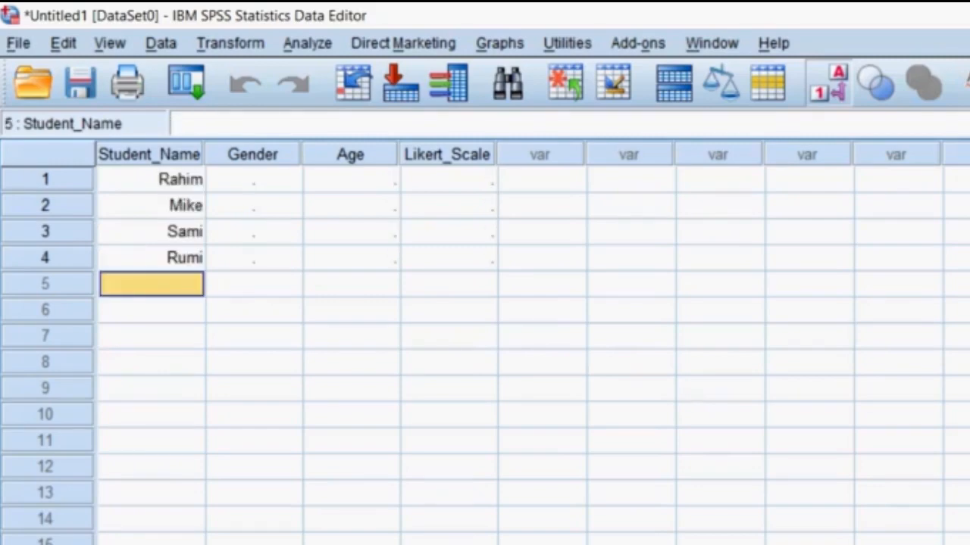
pyautogui.write('NIke')
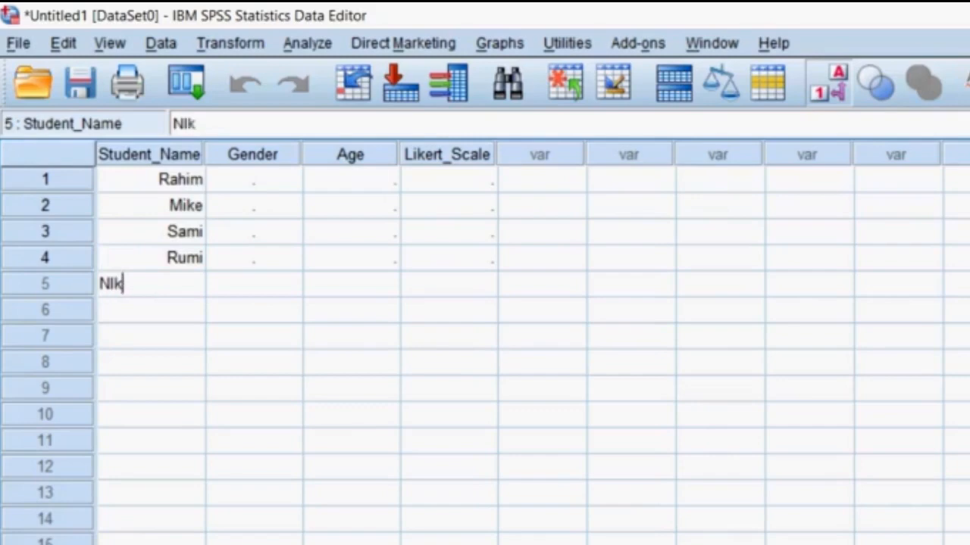
pyautogui.press('BackSpace')
pyautogui.press('BackSpace')
pyautogui.press('BackSpace')
pyautogui.write('ike')
pyautogui.press('Tab')
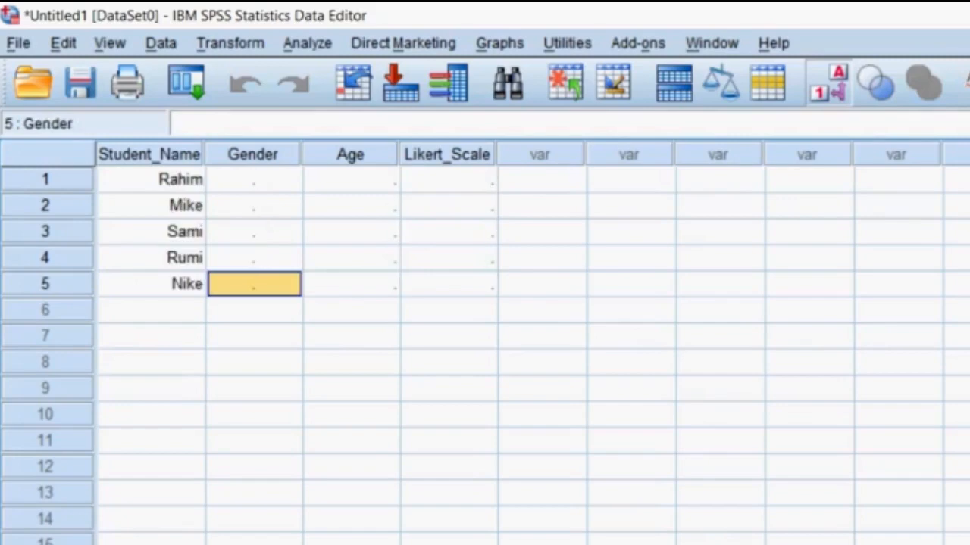
# Fill the Gender column for rows 1 to 5 with the codes 1, 1, 2, 3 and 1
pyautogui.click(253, 155)
pyautogui.write('1')
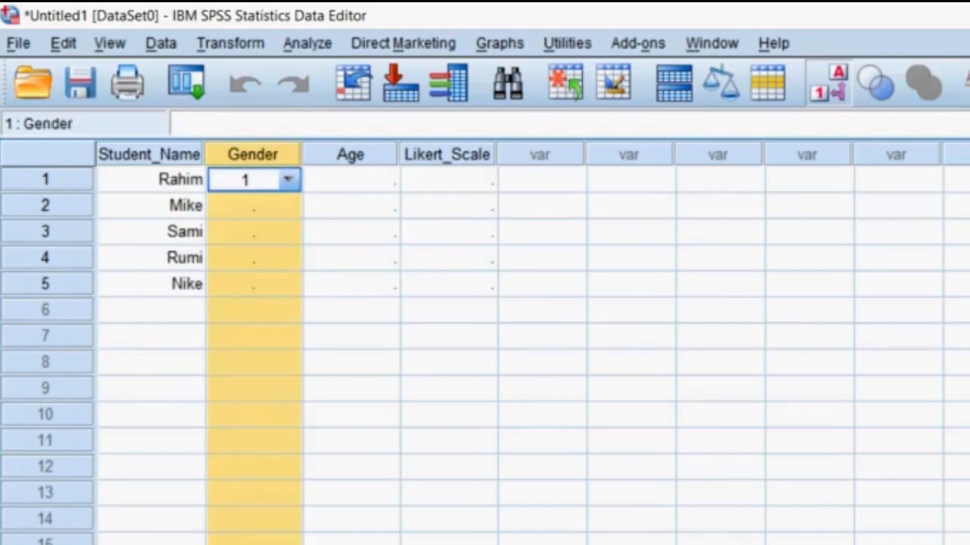
pyautogui.press('Return')
pyautogui.write('1')
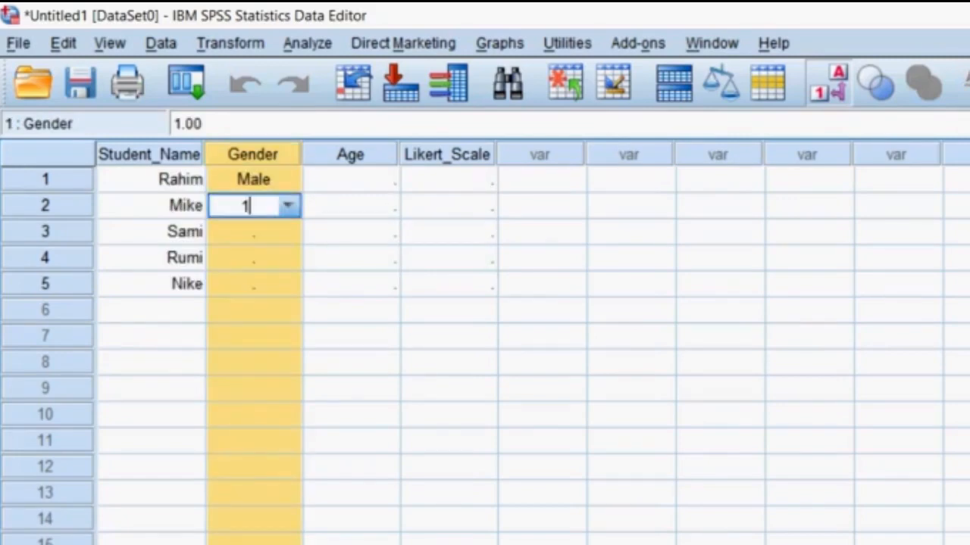
pyautogui.press('Return')
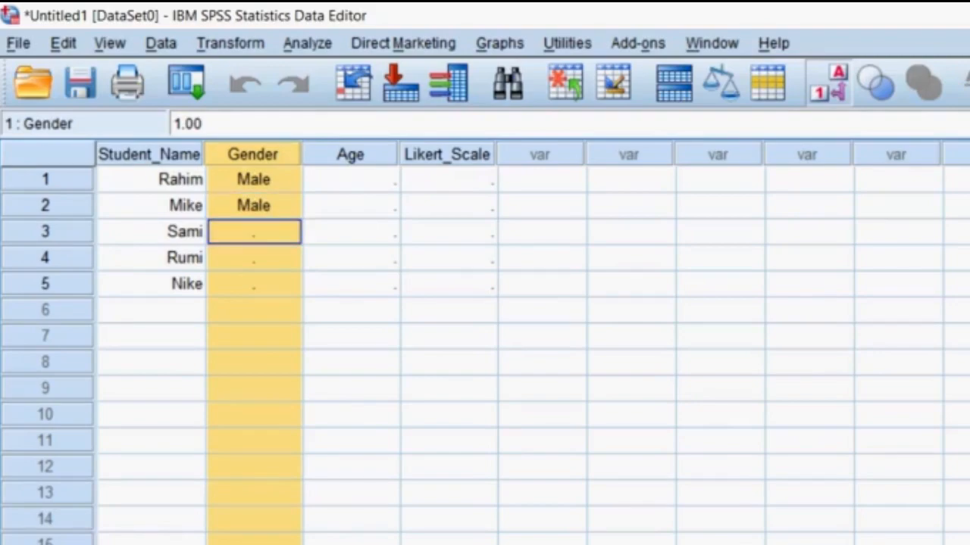
pyautogui.write('2')
pyautogui.press('Return')
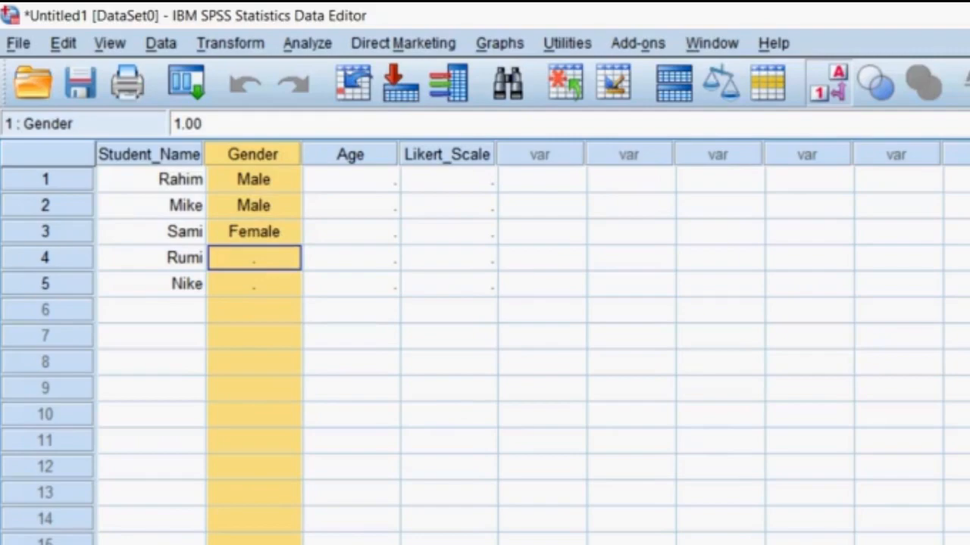
pyautogui.write('3')
pyautogui.press('Return')
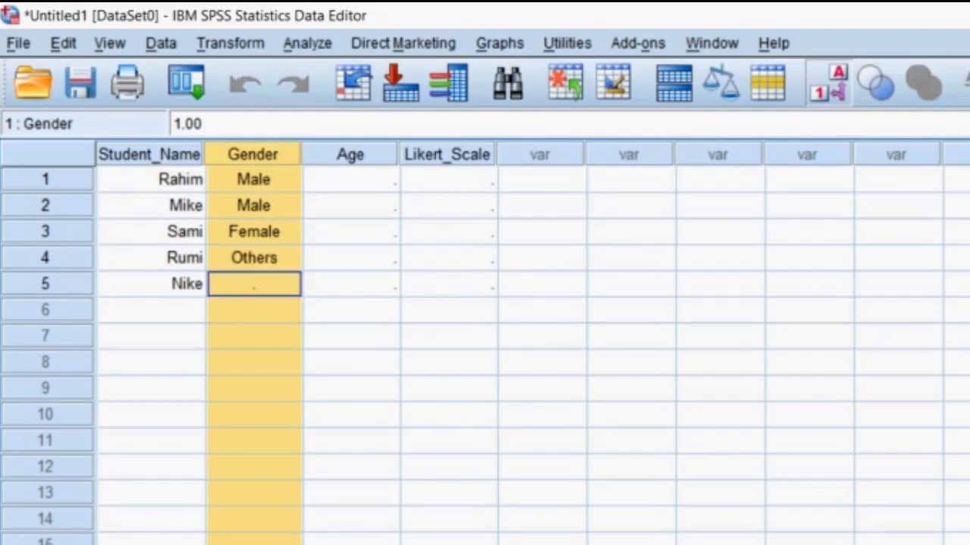
pyautogui.write('1')
pyautogui.press('Return')
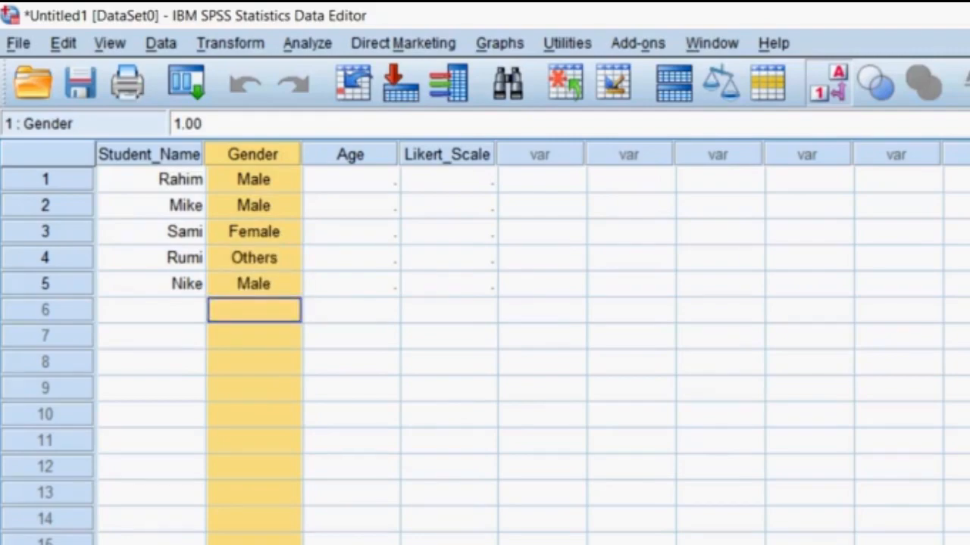
# Fill the Age column for rows 1 to 5 with 25, 26, 24, 25 and 23
pyautogui.click(351, 180)
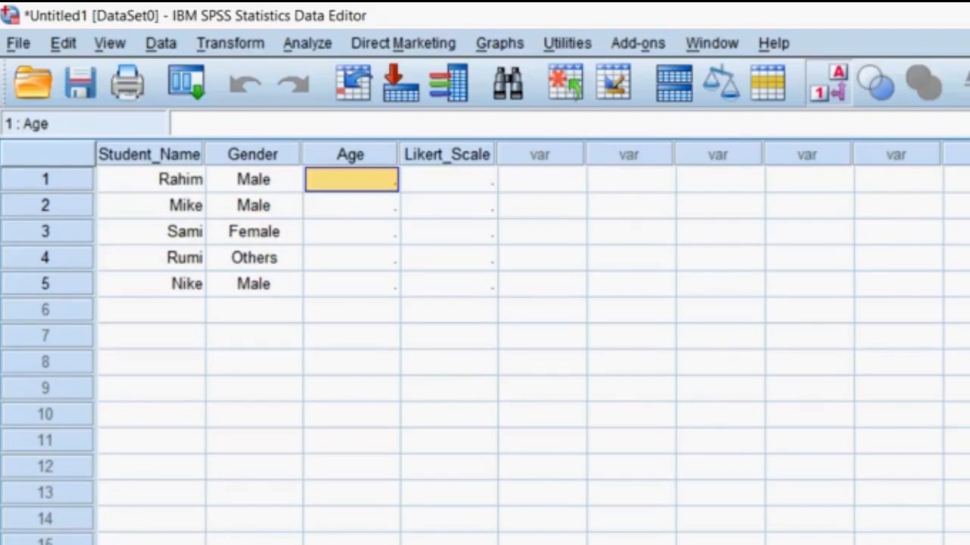
pyautogui.write('25')
pyautogui.press('Return')
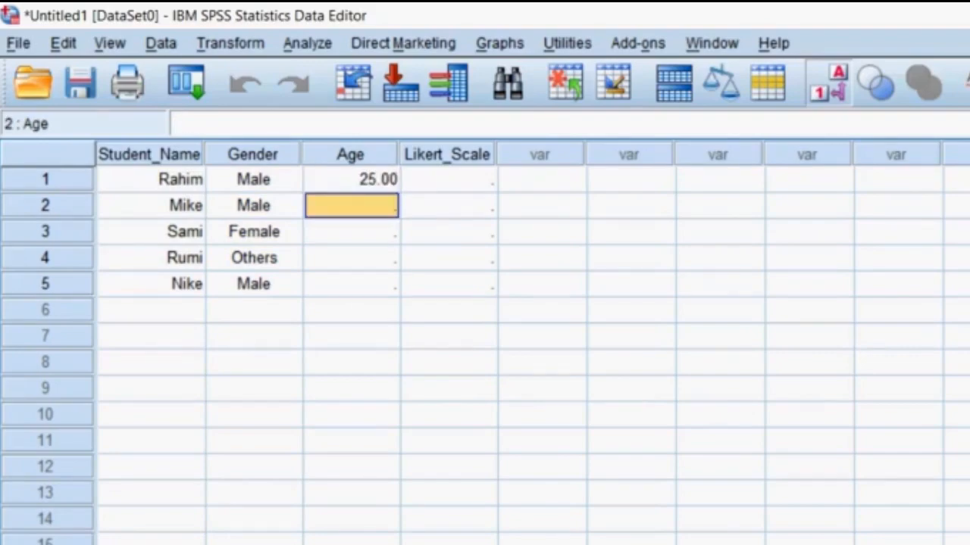
pyautogui.write('26')
pyautogui.press('Return')
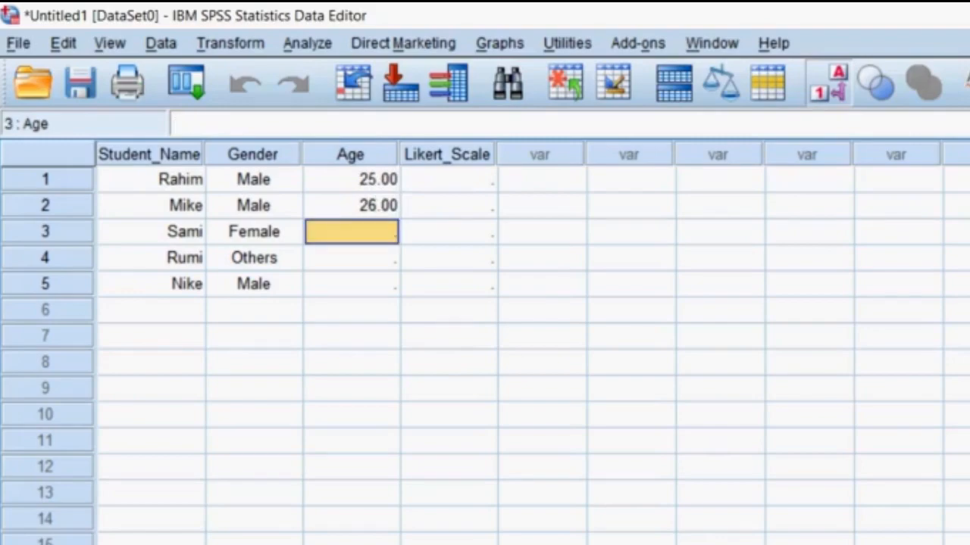
pyautogui.write('24')
pyautogui.press('Return')
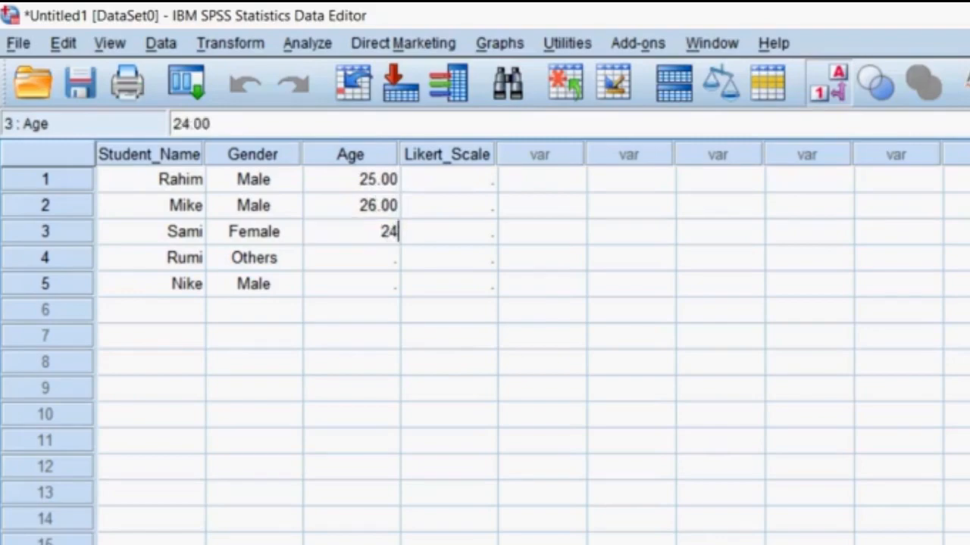
pyautogui.write('25')
pyautogui.press('Return')
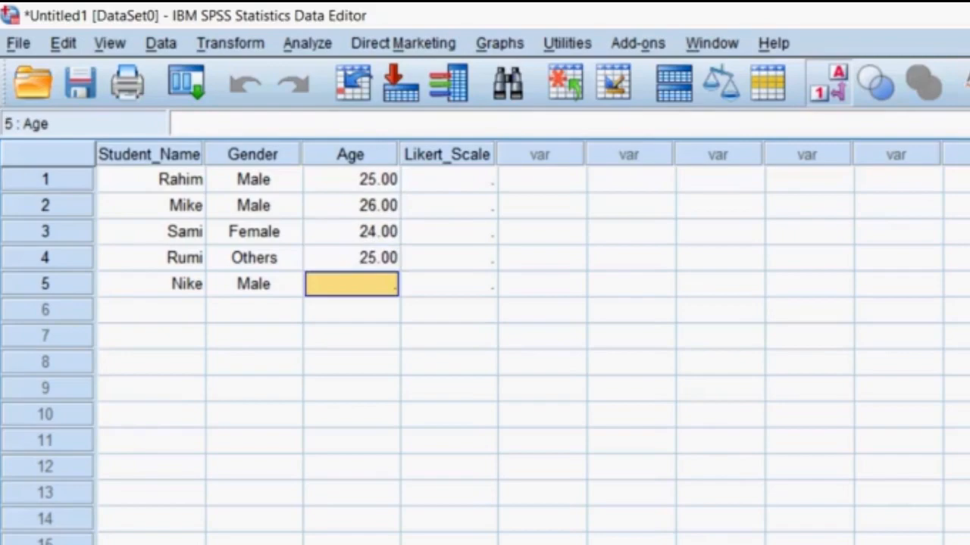
pyautogui.write('23')
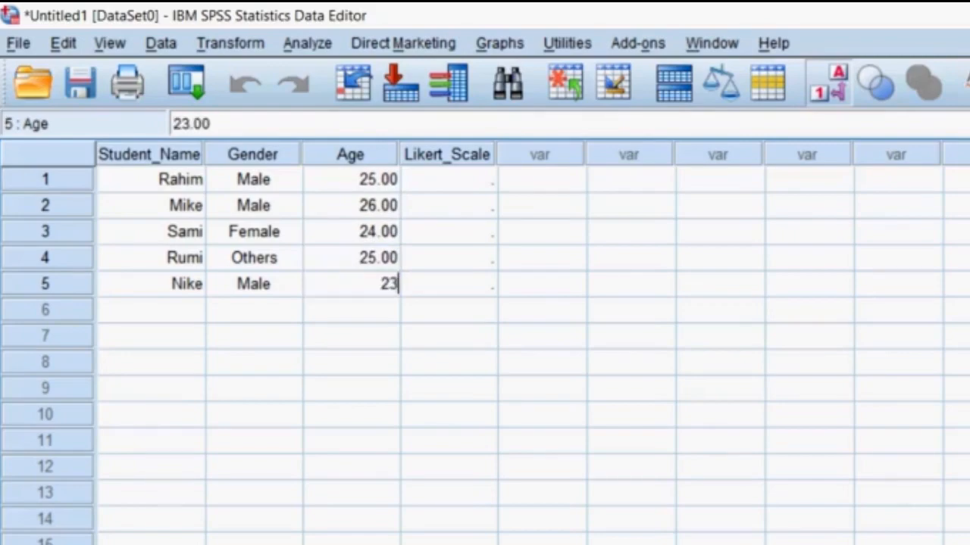
pyautogui.press('Return')
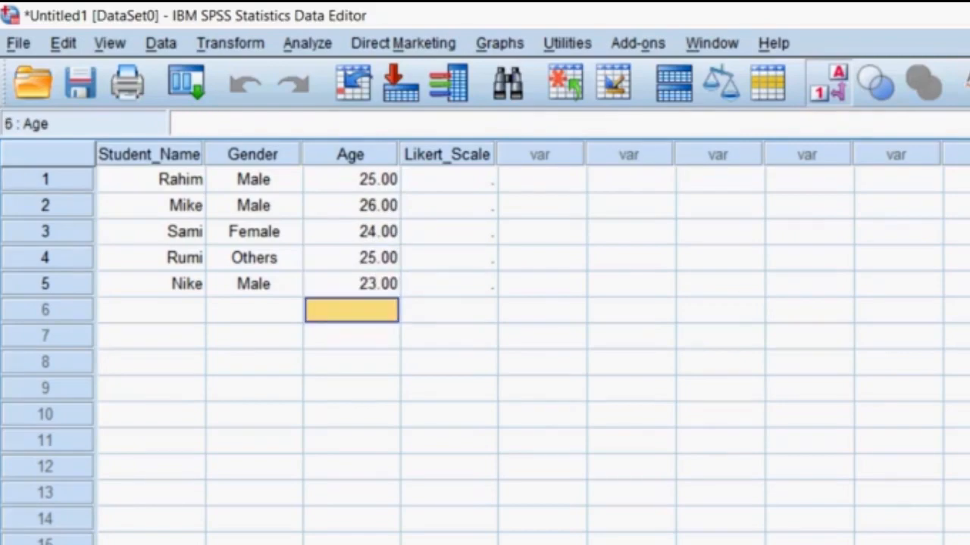
# Fill the Likert_Scale column for rows 1 to 5 with the codes 1, 2, 1, 4 and 3
pyautogui.click(448, 181)
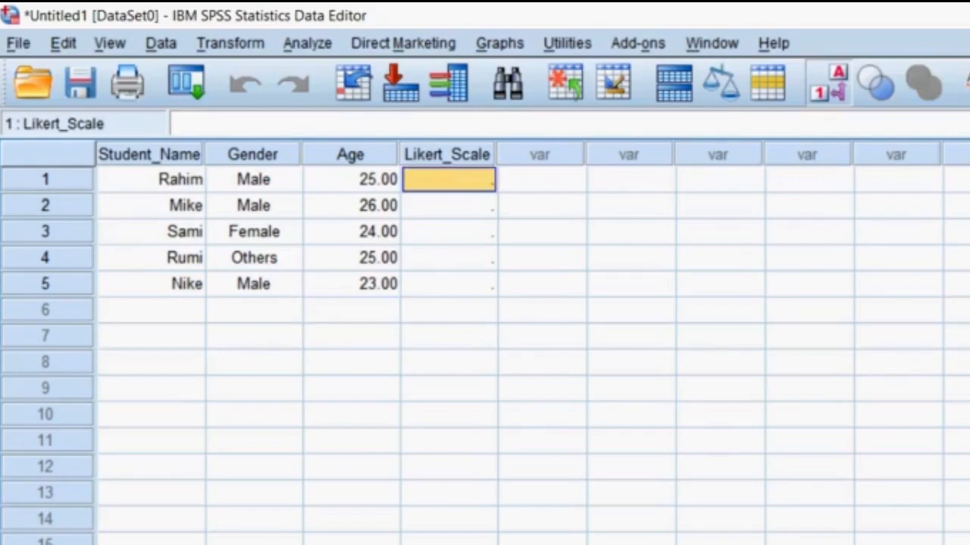
pyautogui.write('1')
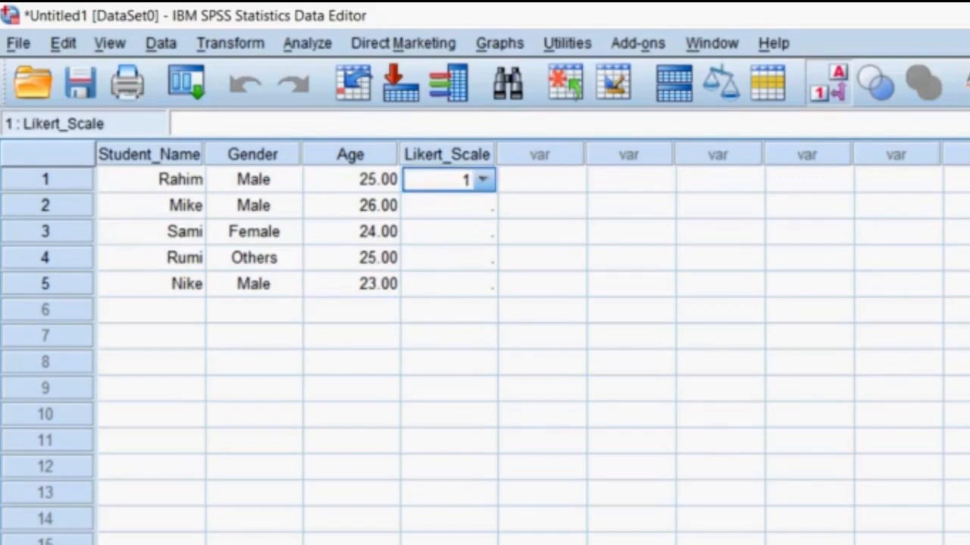
pyautogui.press('Return')
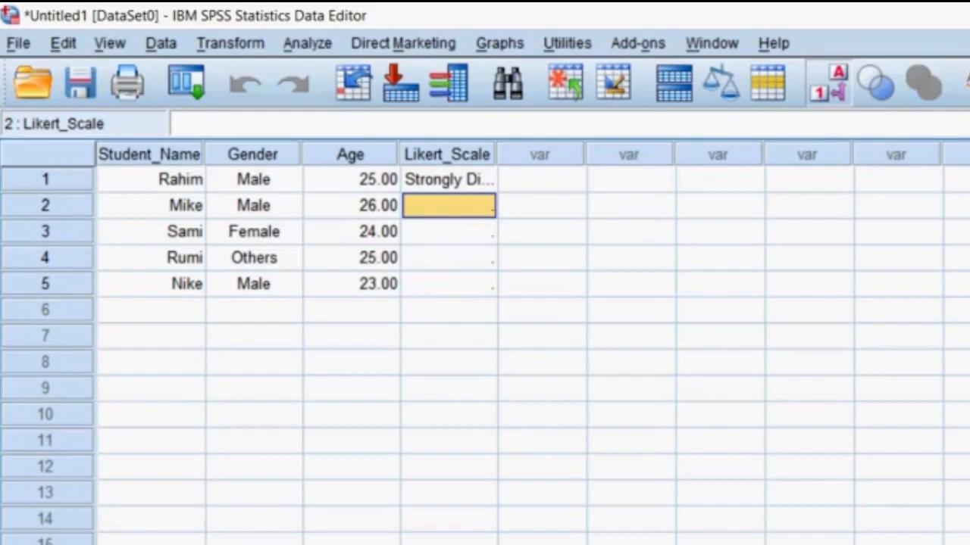
pyautogui.write('2')
pyautogui.press('Return')
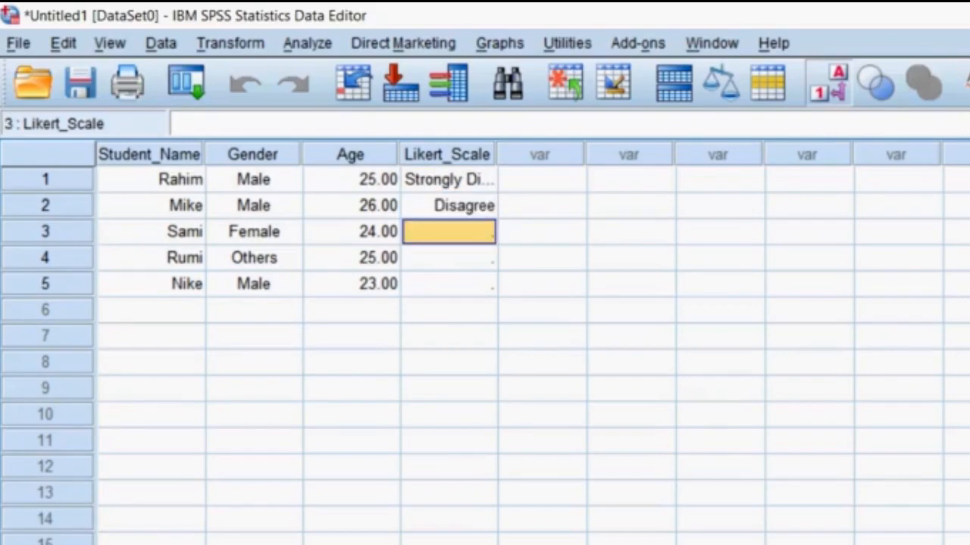
pyautogui.write('1')
pyautogui.press('Return')
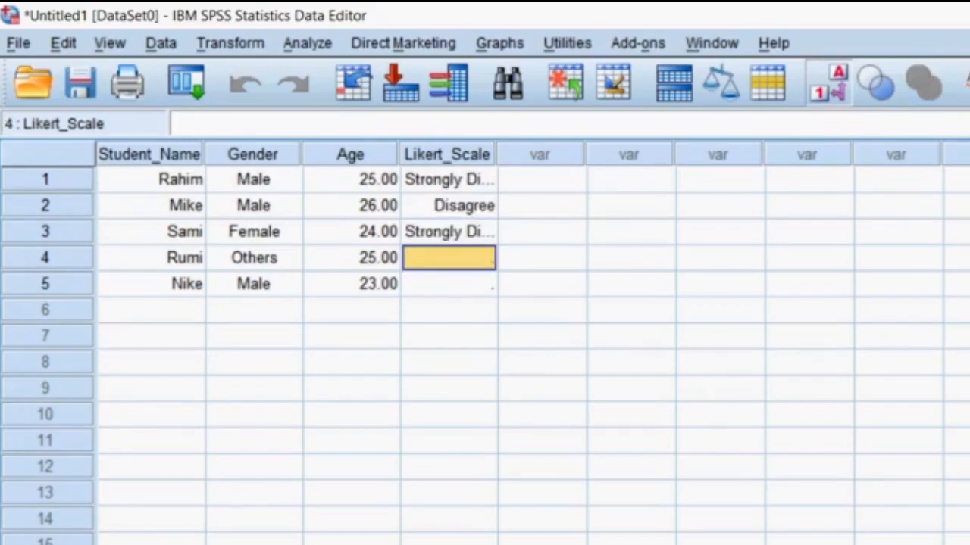
pyautogui.write('4')
pyautogui.press('Return')
pyautogui.write('3')
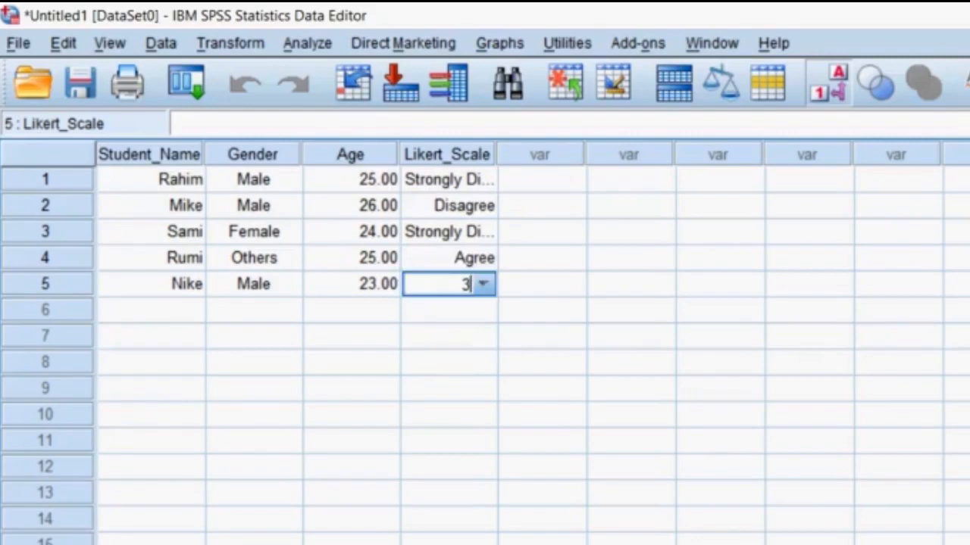
pyautogui.press('Return')
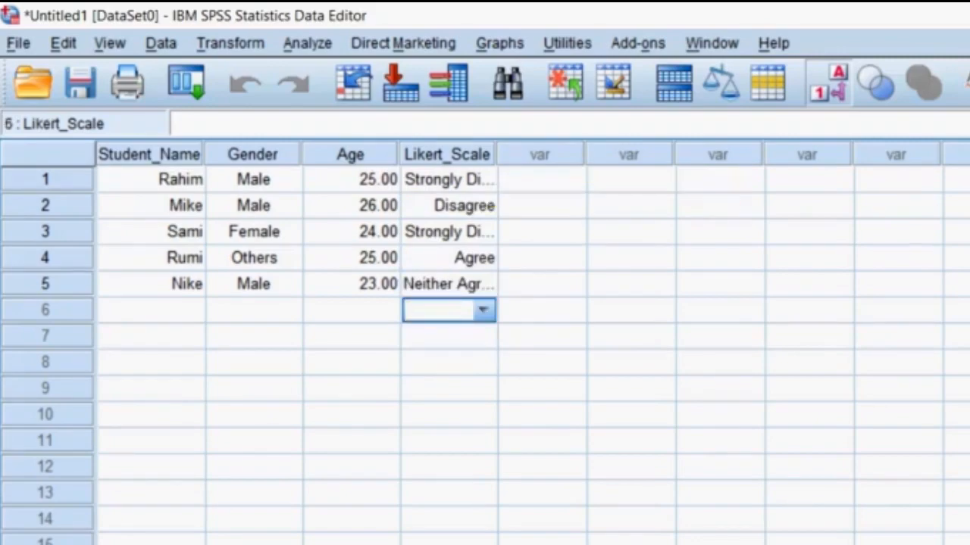
pyautogui.click(542, 363)
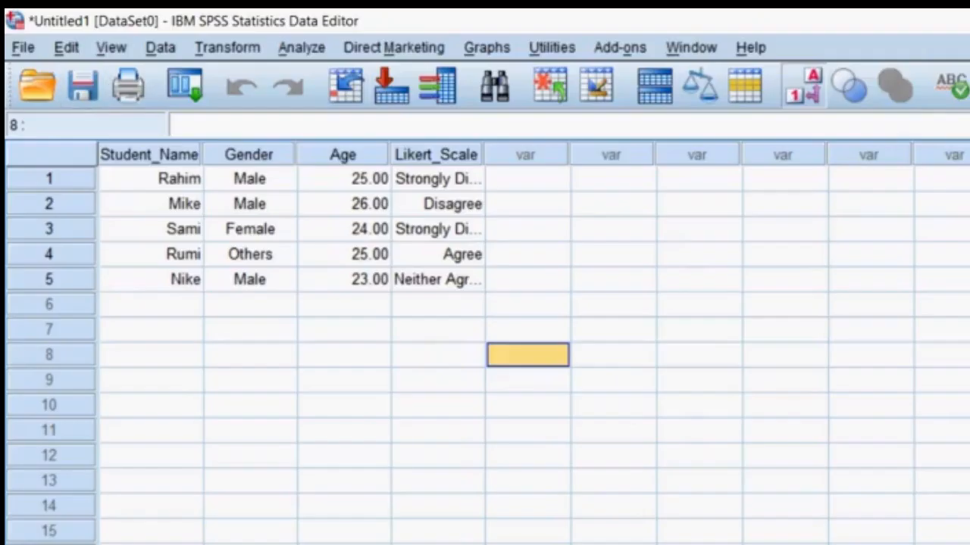
# Start saving the dataset as a new file and choose the Desktop as its location
pyautogui.click(23, 48)
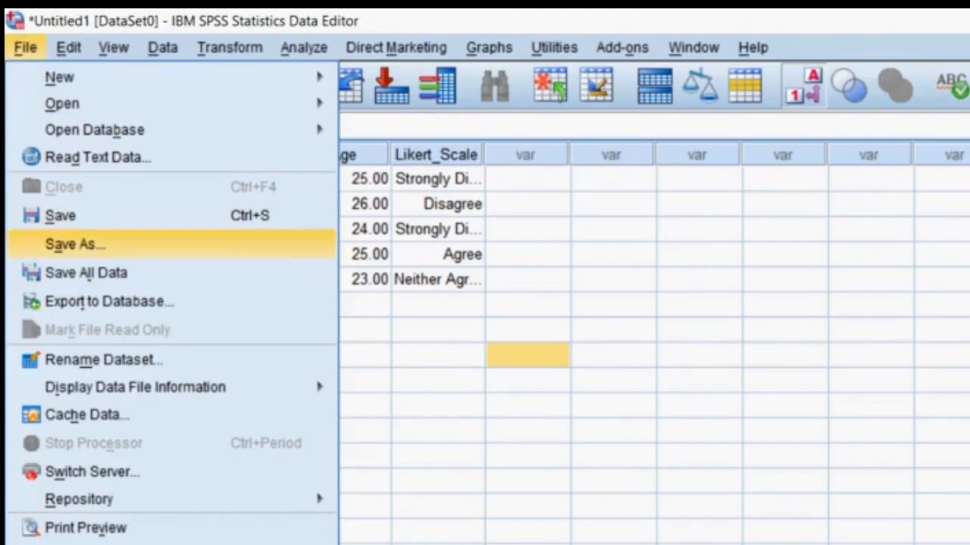
pyautogui.click(75, 244)
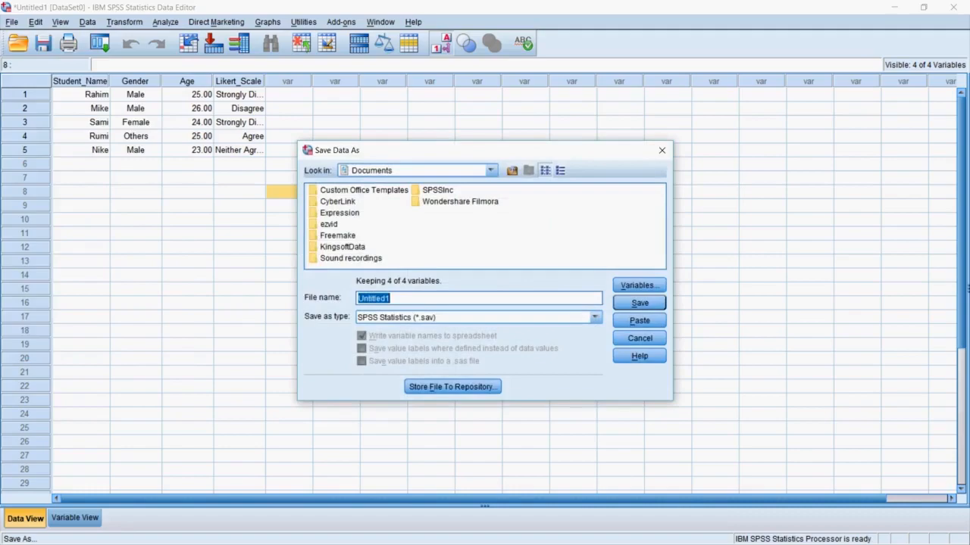
pyautogui.click(491, 171)
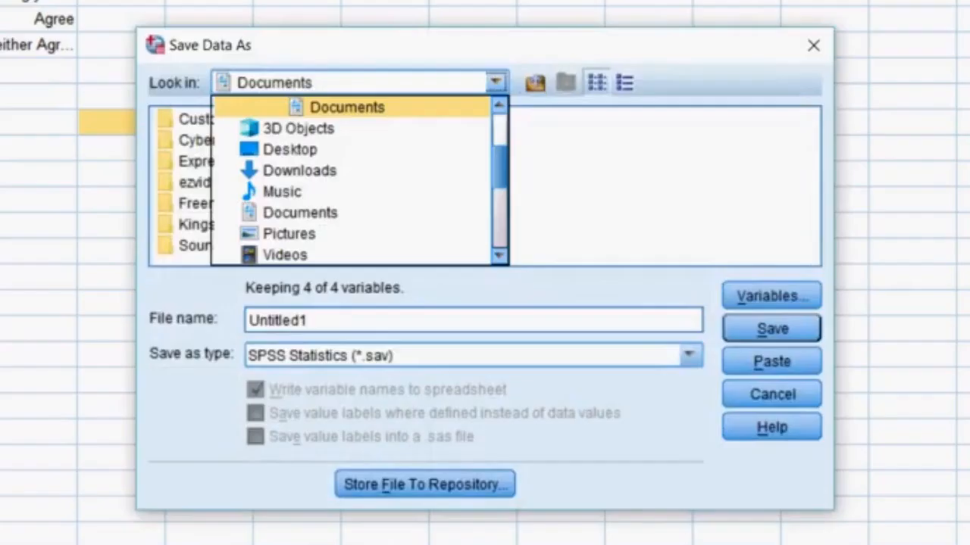
pyautogui.click(496, 82)
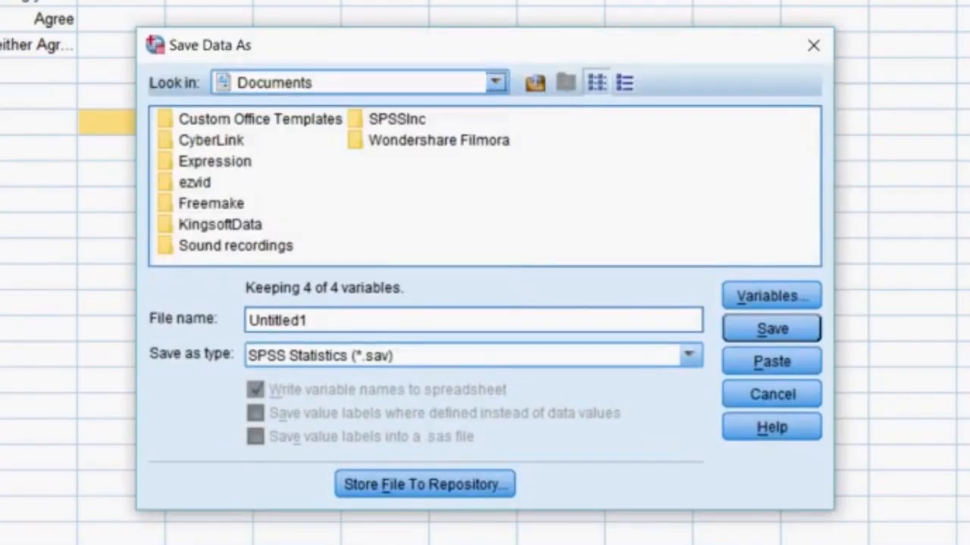
pyautogui.click(496, 82)
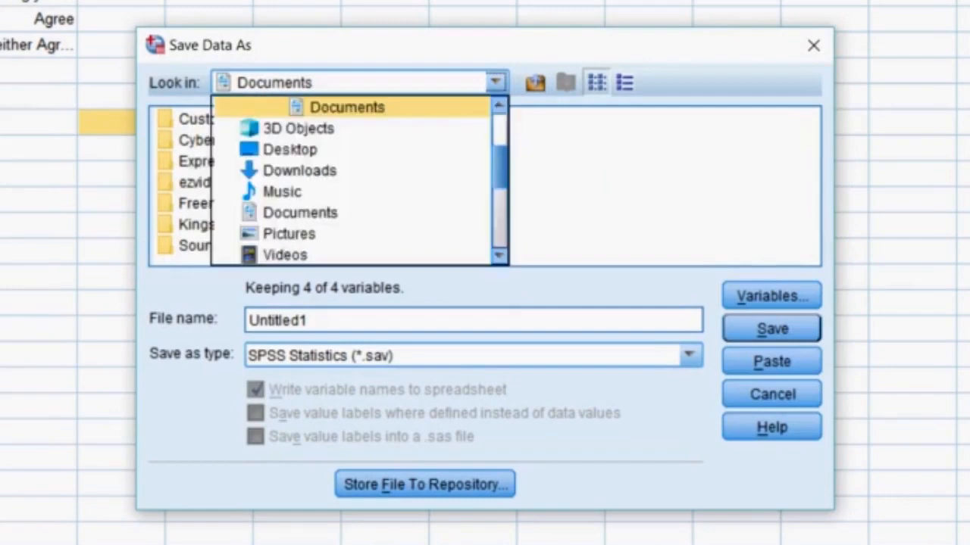
pyautogui.scroll(3, 356, 182)
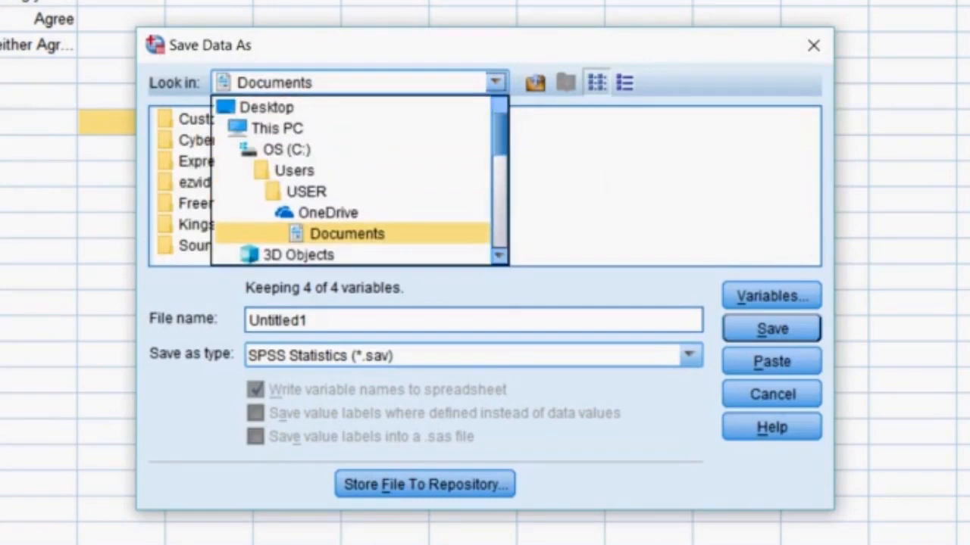
pyautogui.click(267, 107)
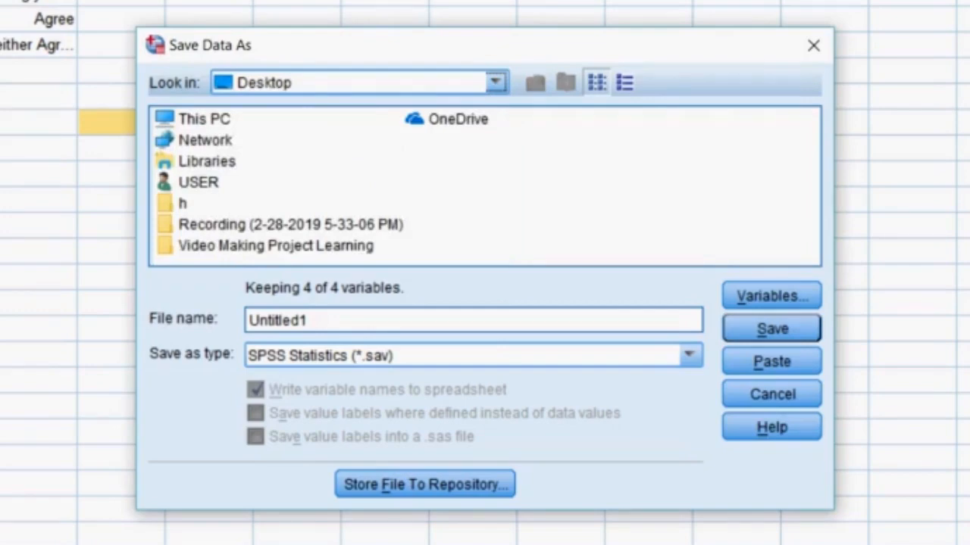
# Name the file "SPSS Data inputt" and save it in SPSS Statistics (*.sav) format
pyautogui.doubleClick(304, 320)
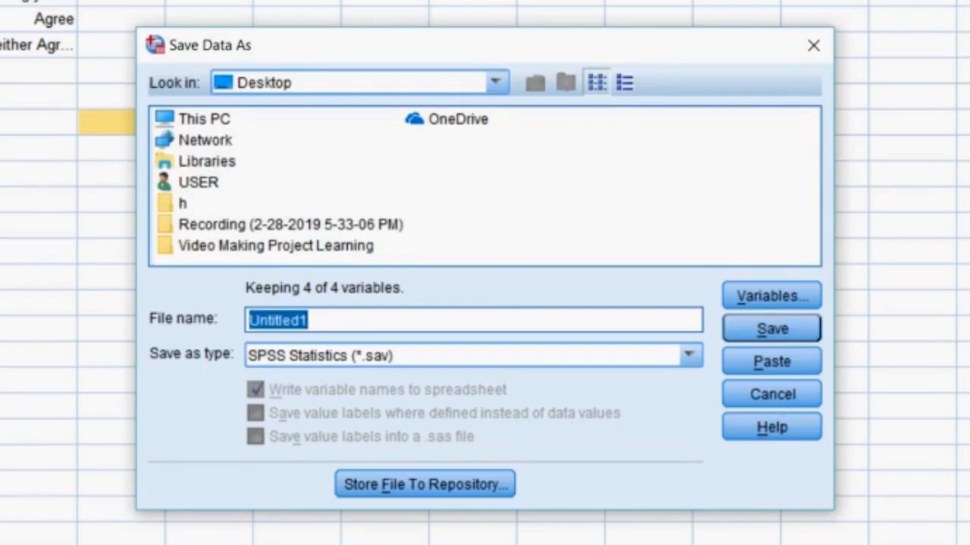
pyautogui.write('SPSS')
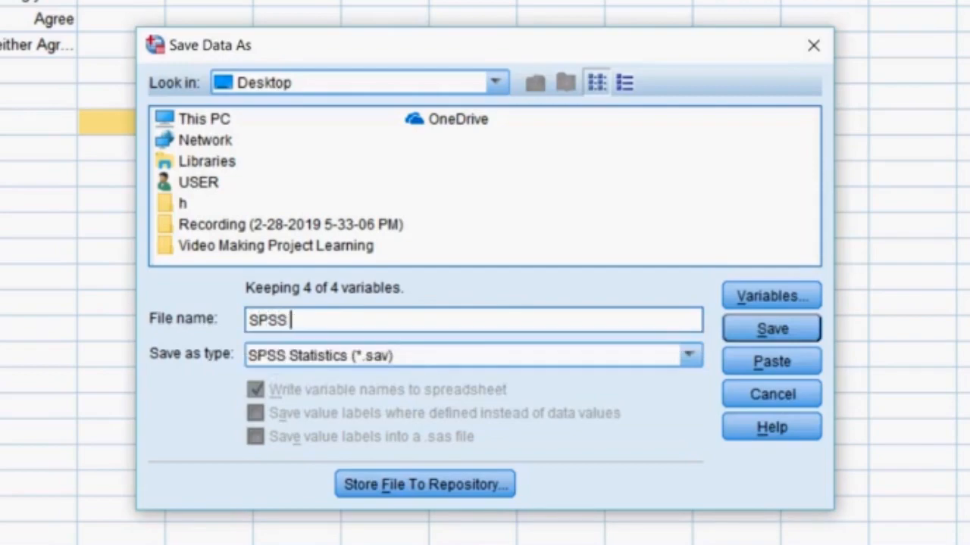
pyautogui.write(' Data ')
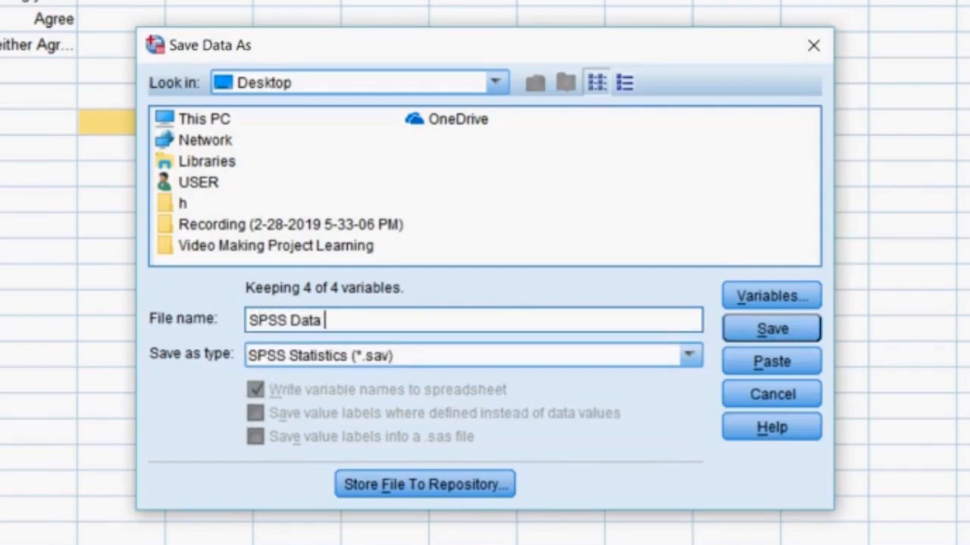
pyautogui.write('inputt')
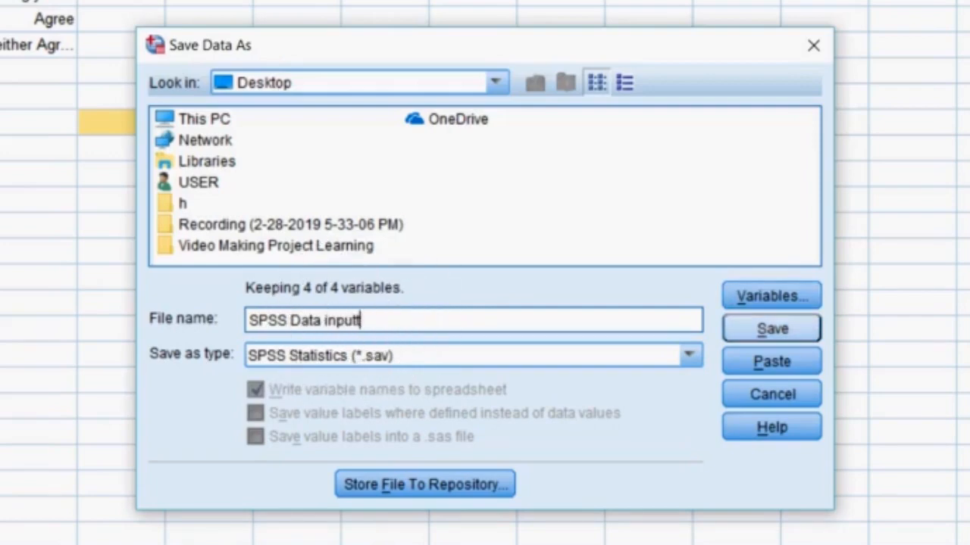
pyautogui.click(765, 325)
pyautogui.press('Return')
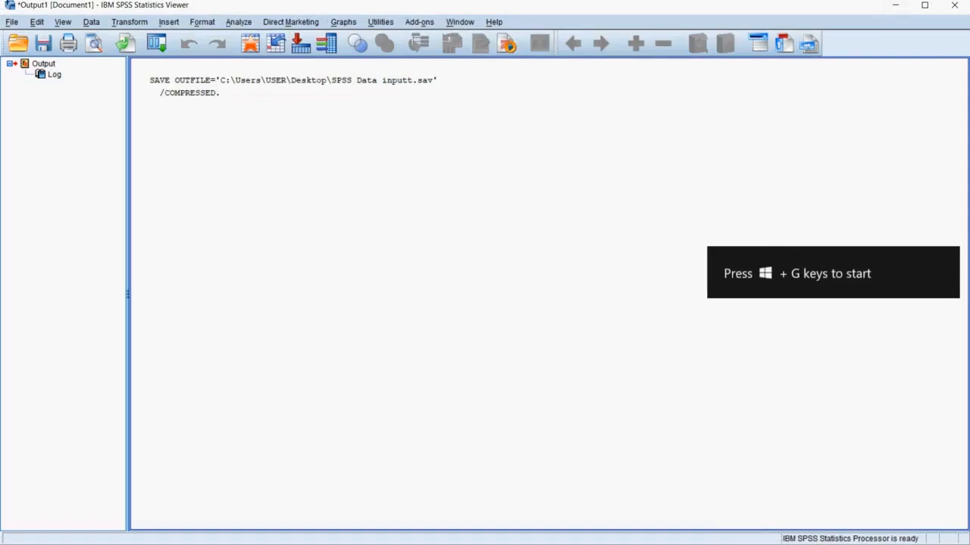
# Minimize the output viewer, look over the variable definitions in Variable View and return to Data View
pyautogui.click(896, 6)
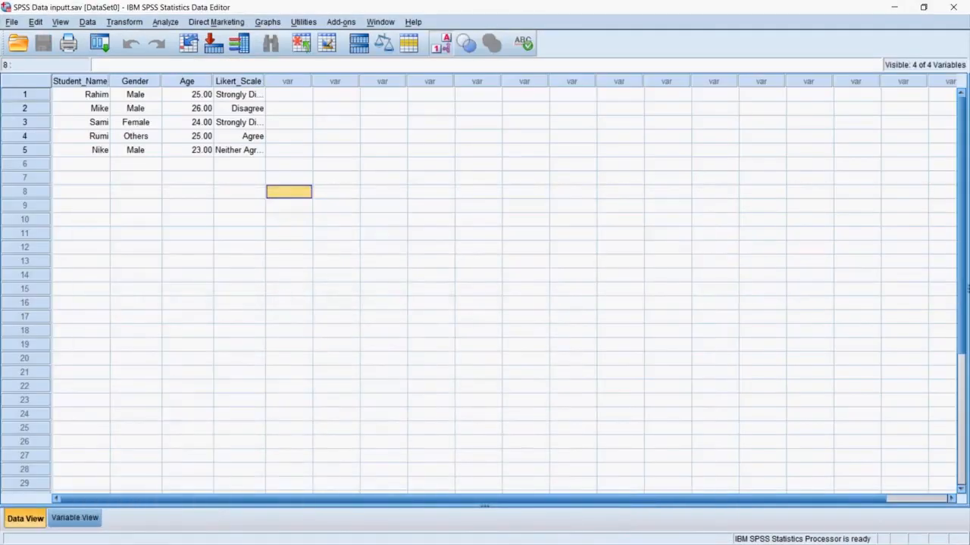
pyautogui.click(74, 518)
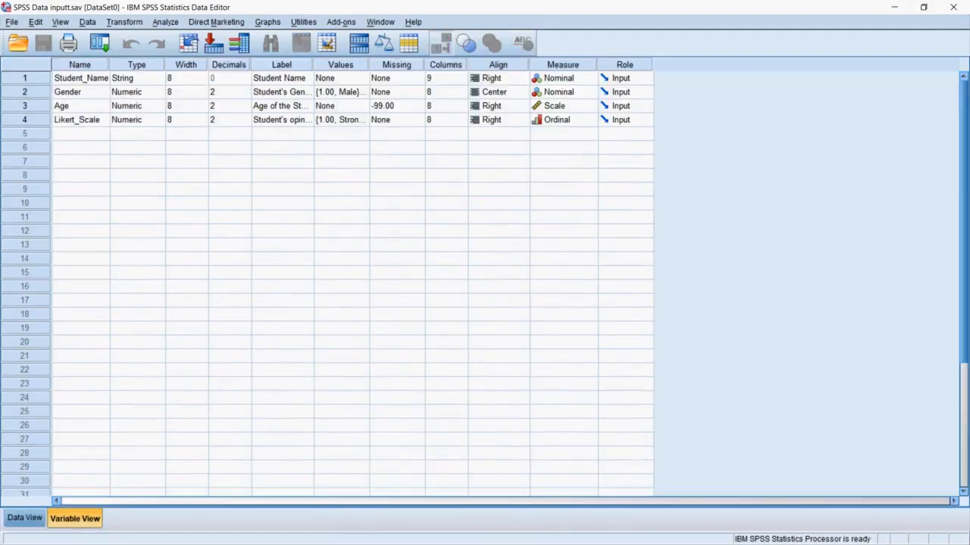
pyautogui.click(25, 519)
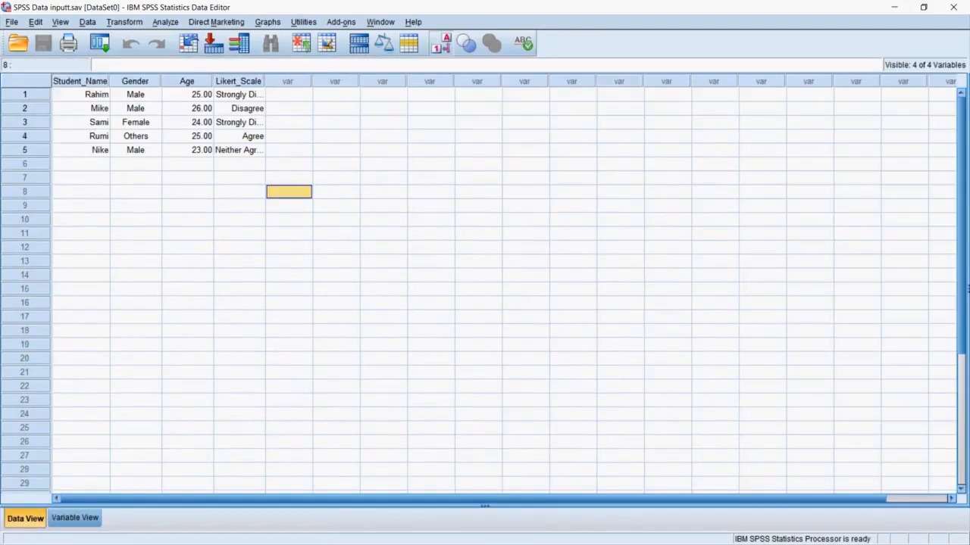